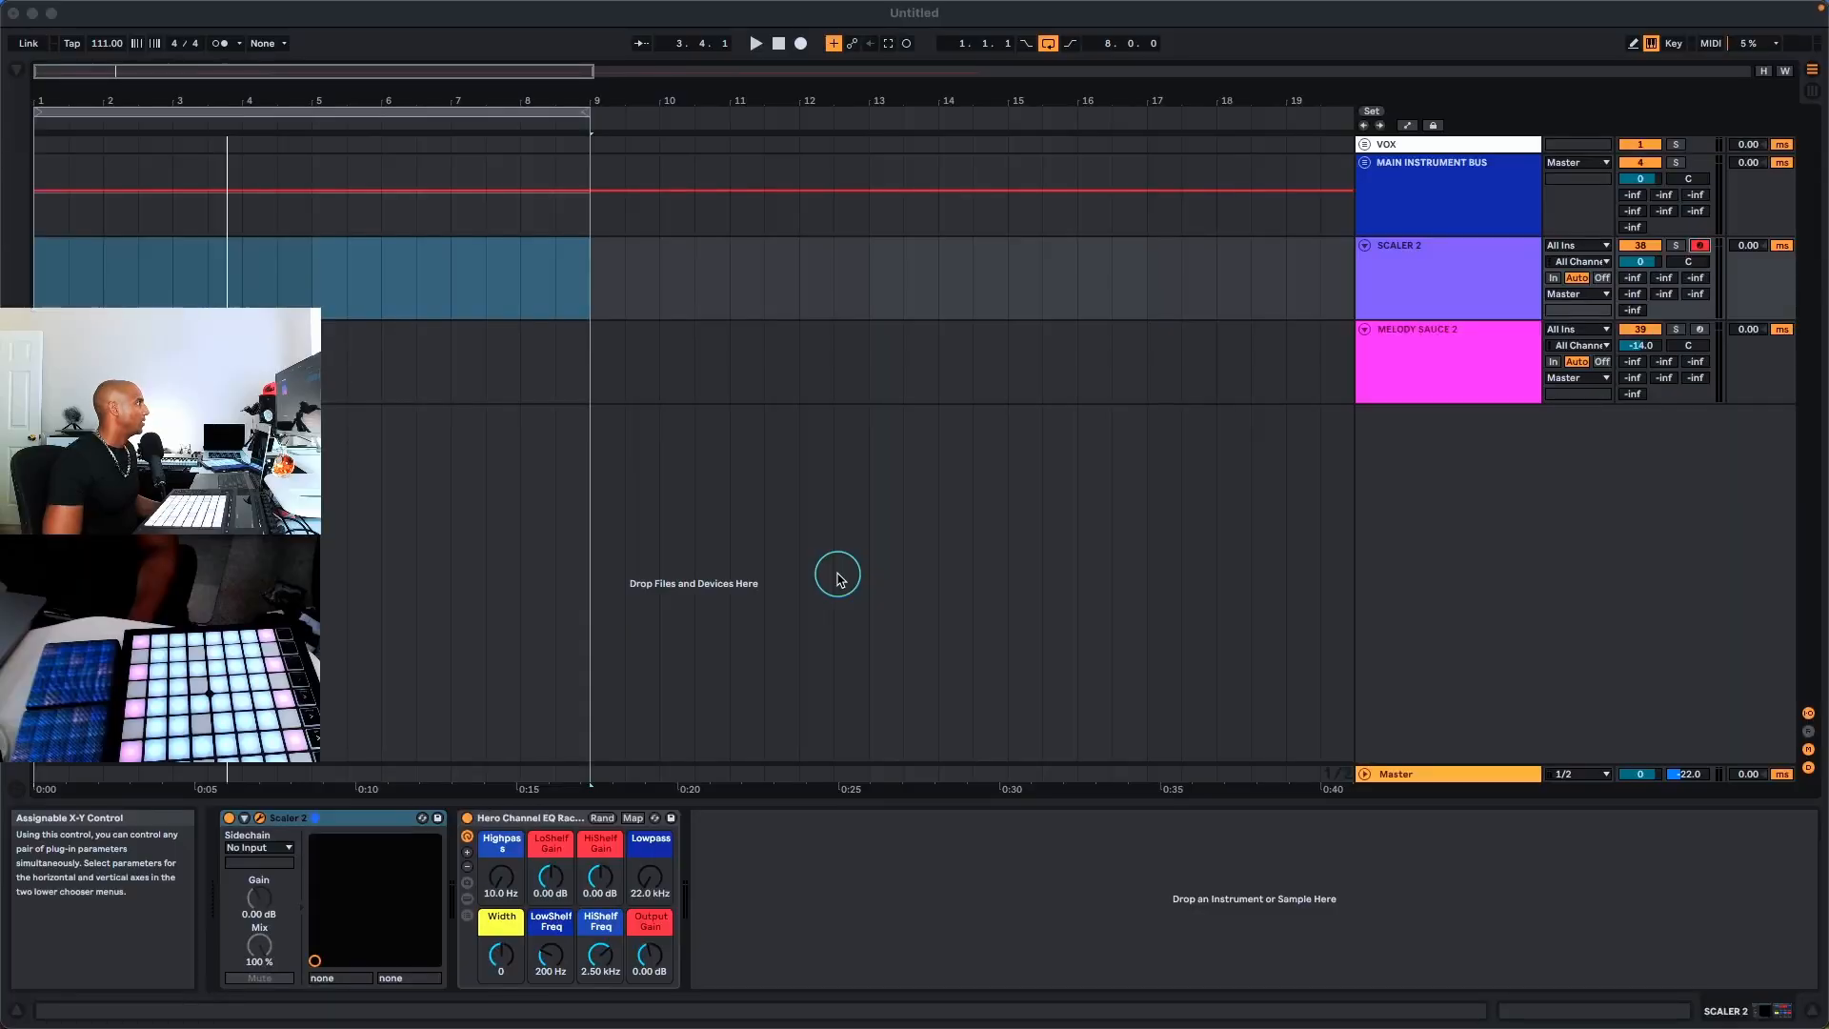
Open the Scaler 2 plug-in and load the Hip Hop 4 chord set from its songs library
click(838, 575)
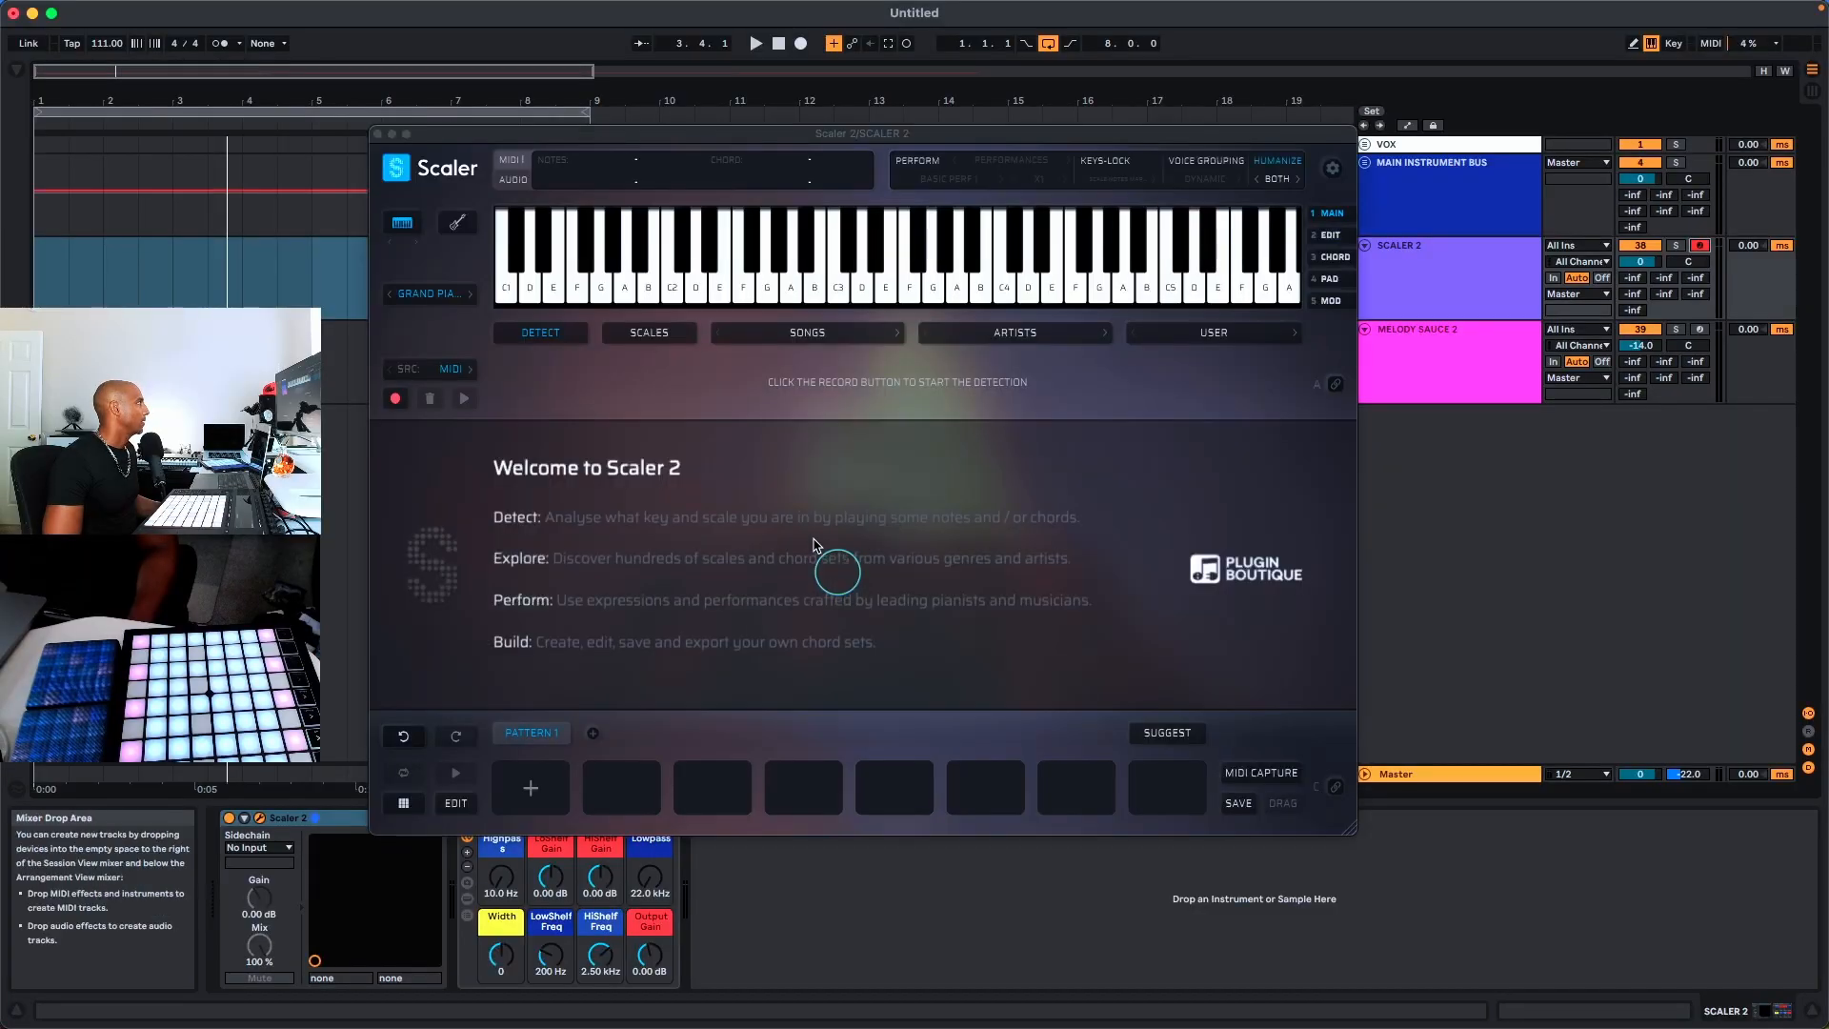
click(816, 338)
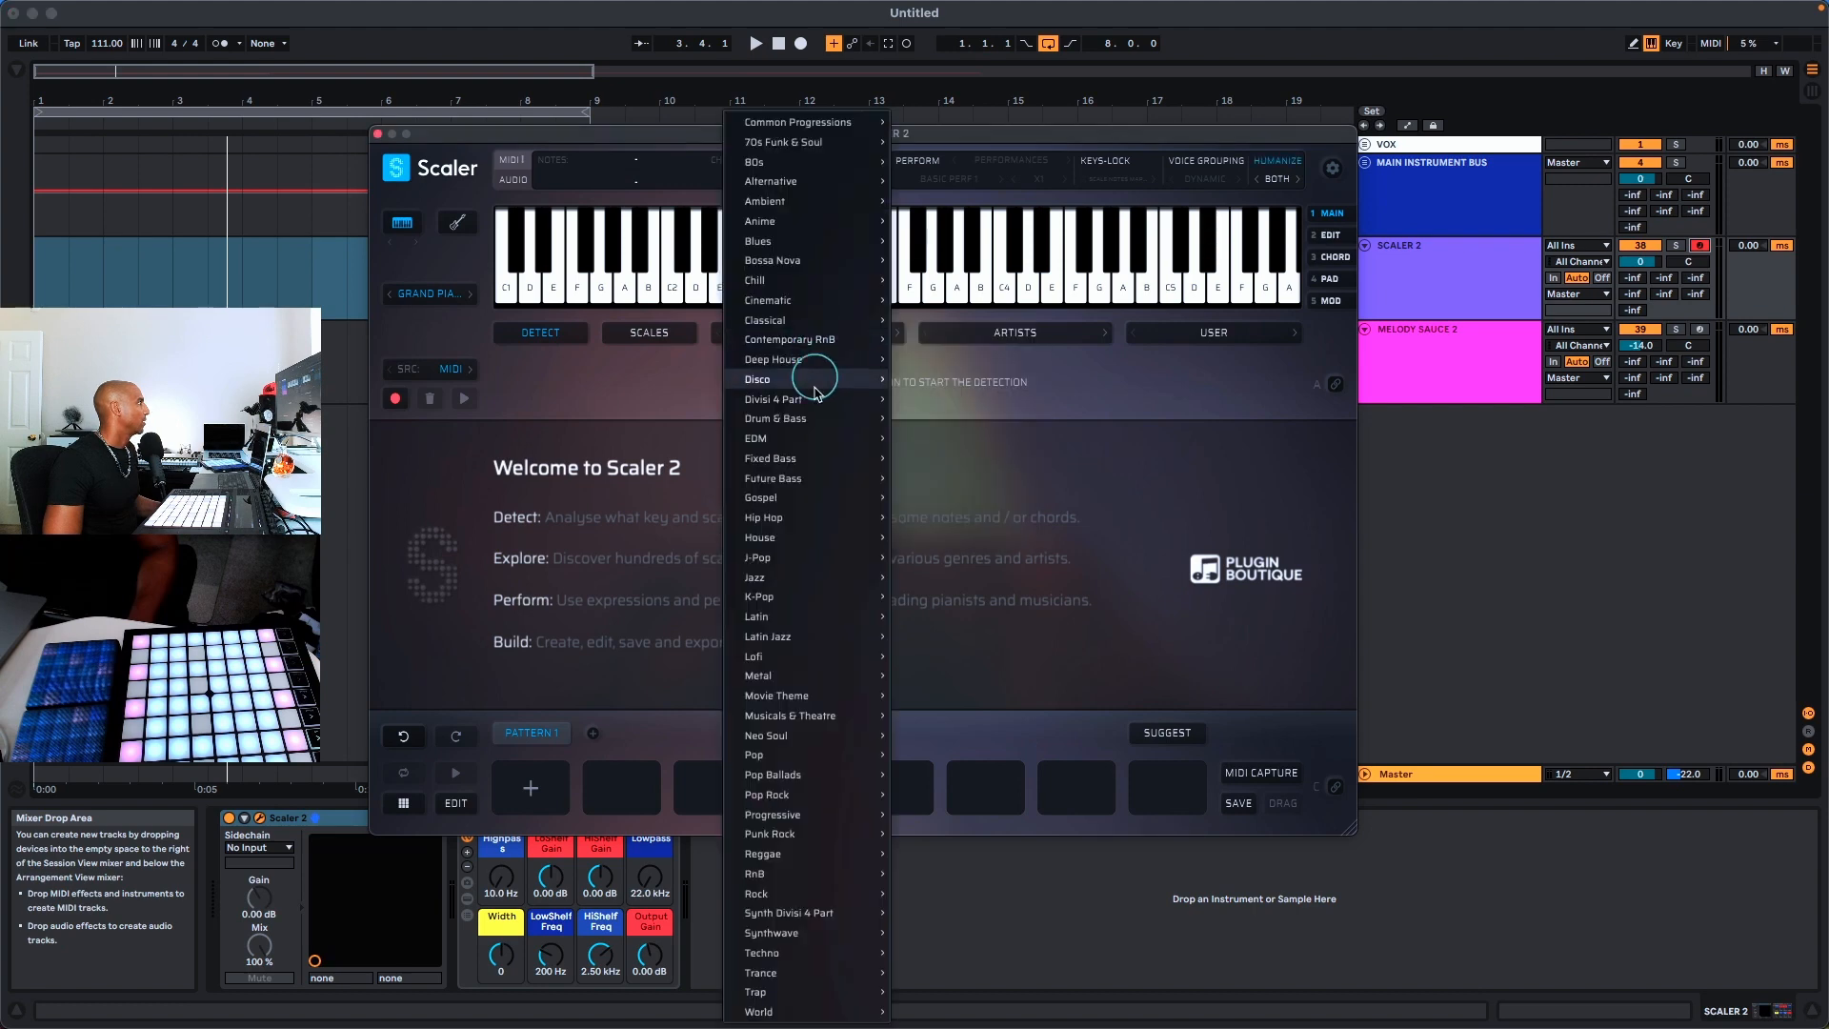
mouse_move(791, 521)
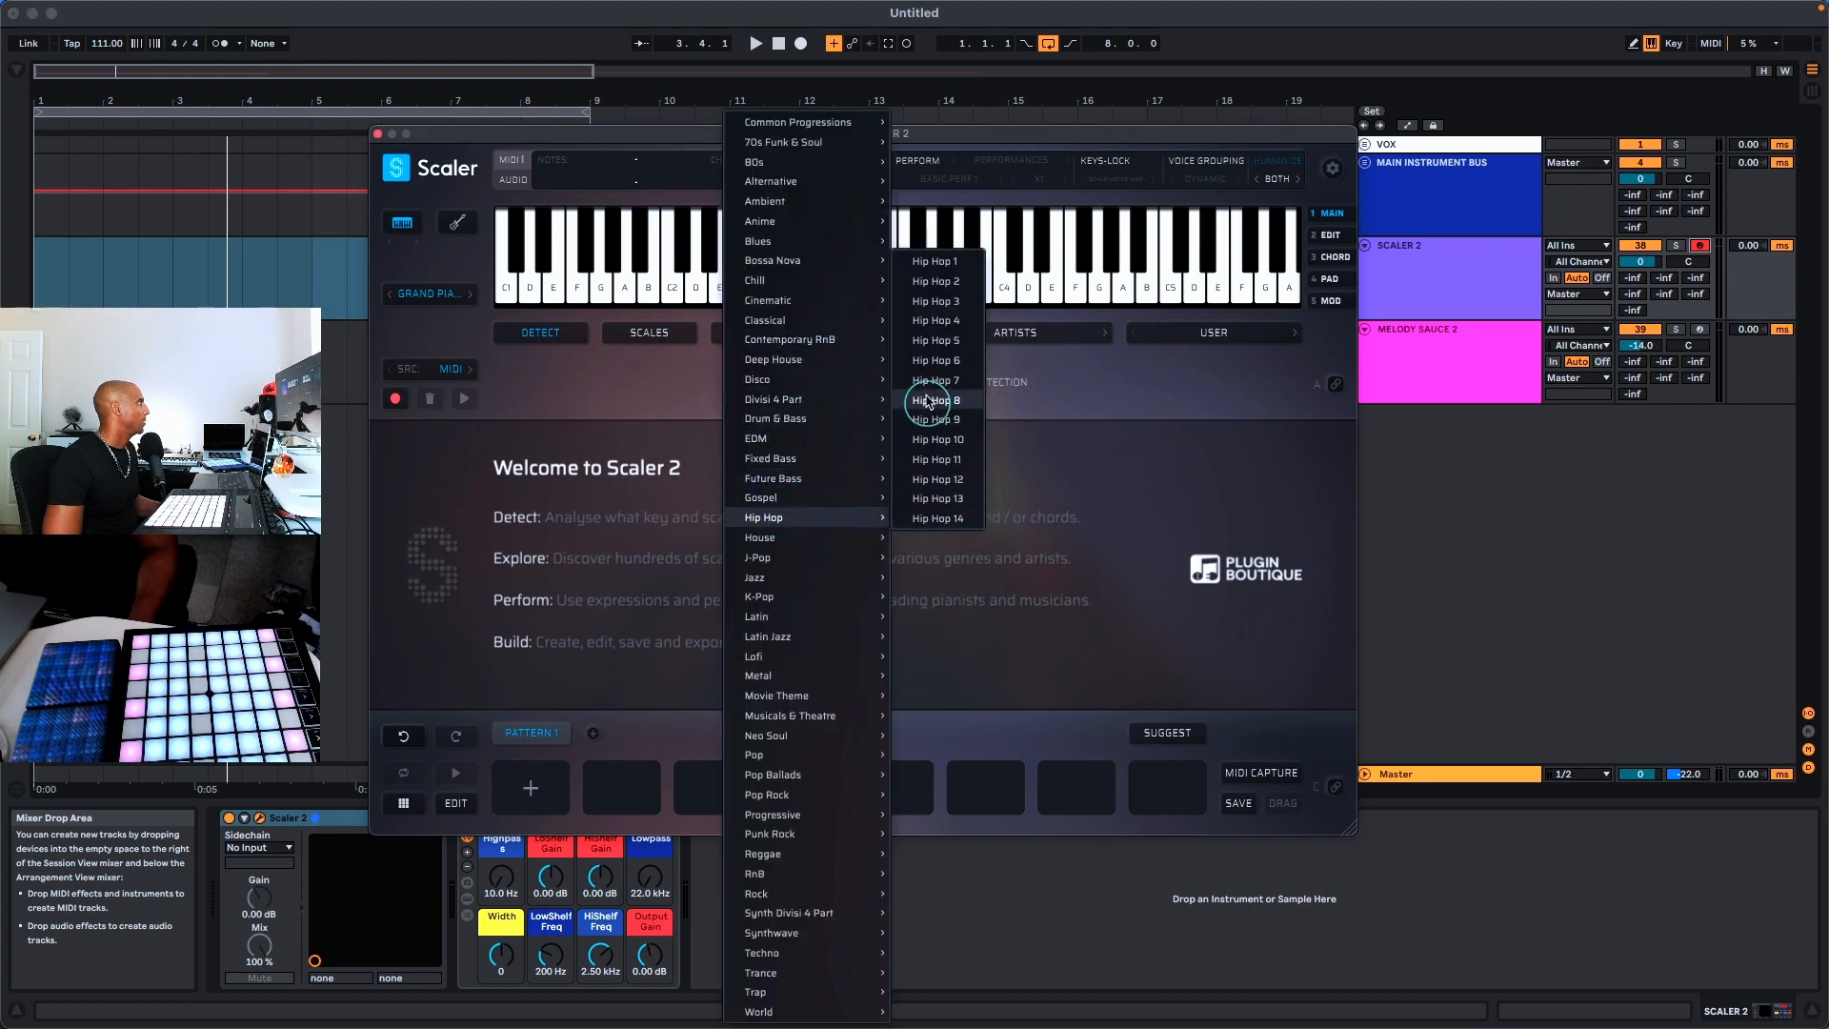
click(970, 330)
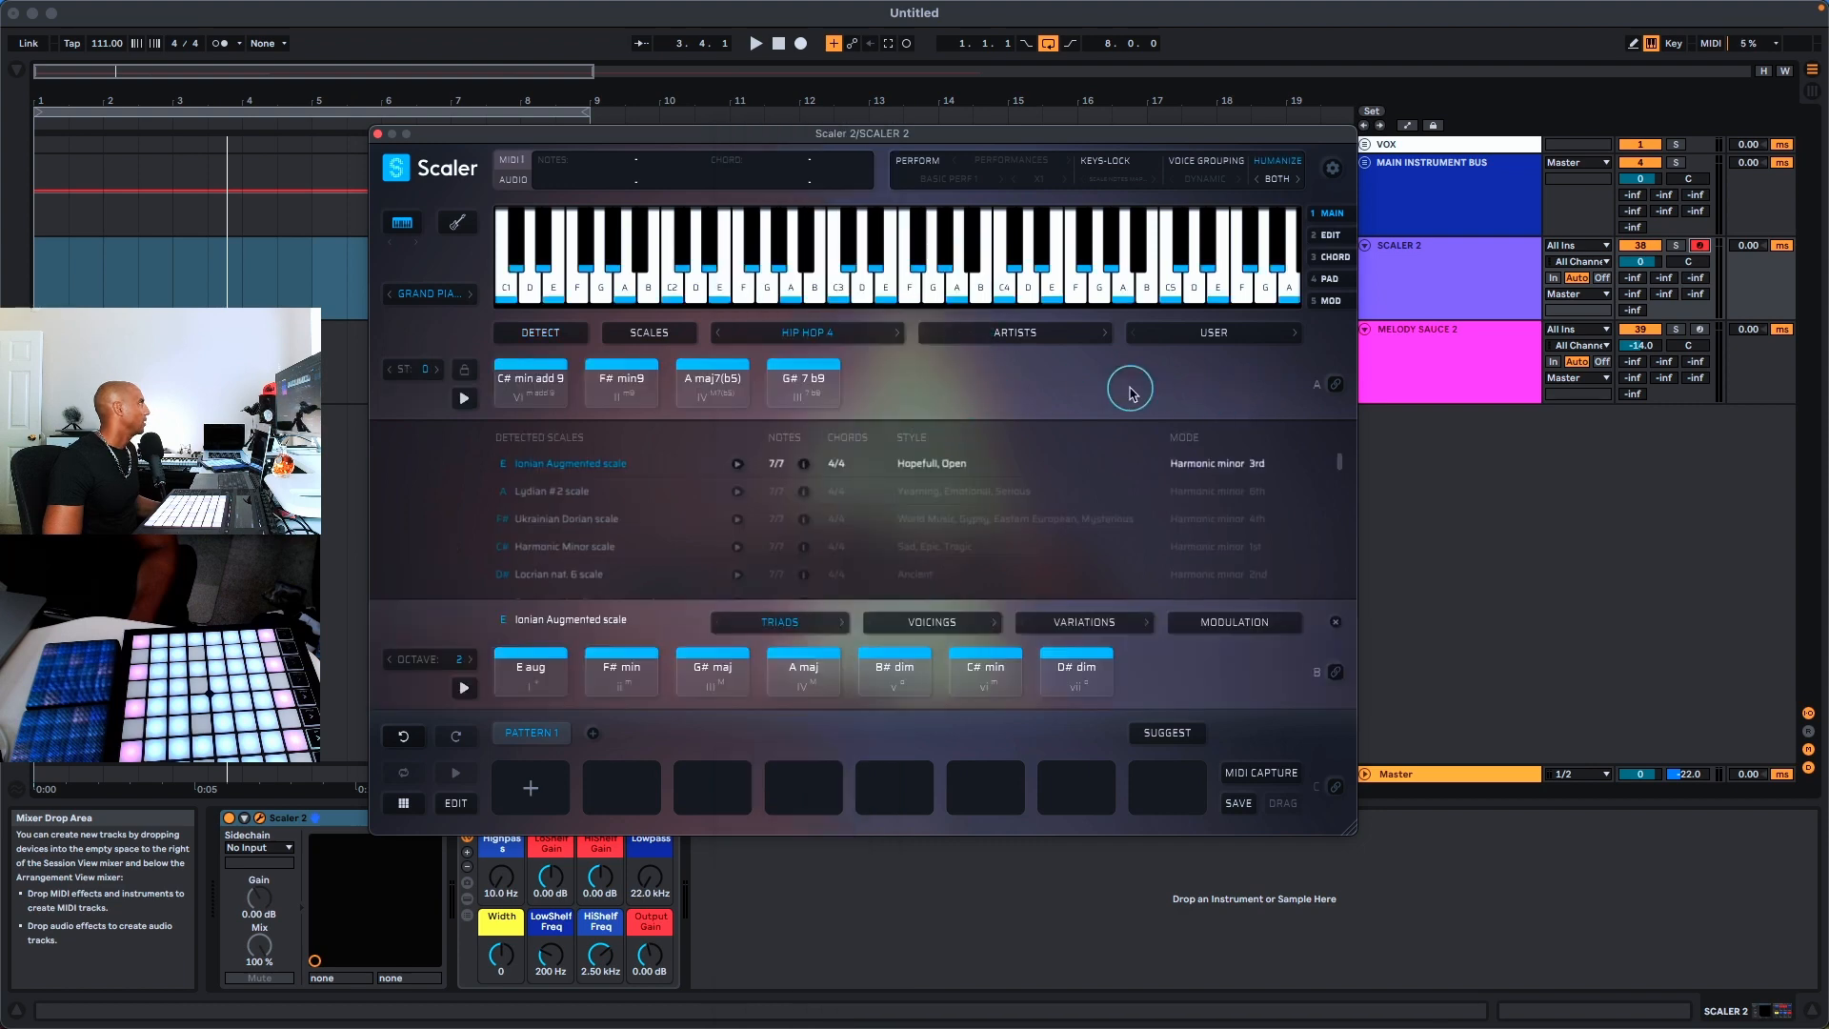
Enable MIDI binding for the Hip Hop 4 chords and place all four as a MIDI clip at bar 1 of the SCALER 2 track
click(1335, 384)
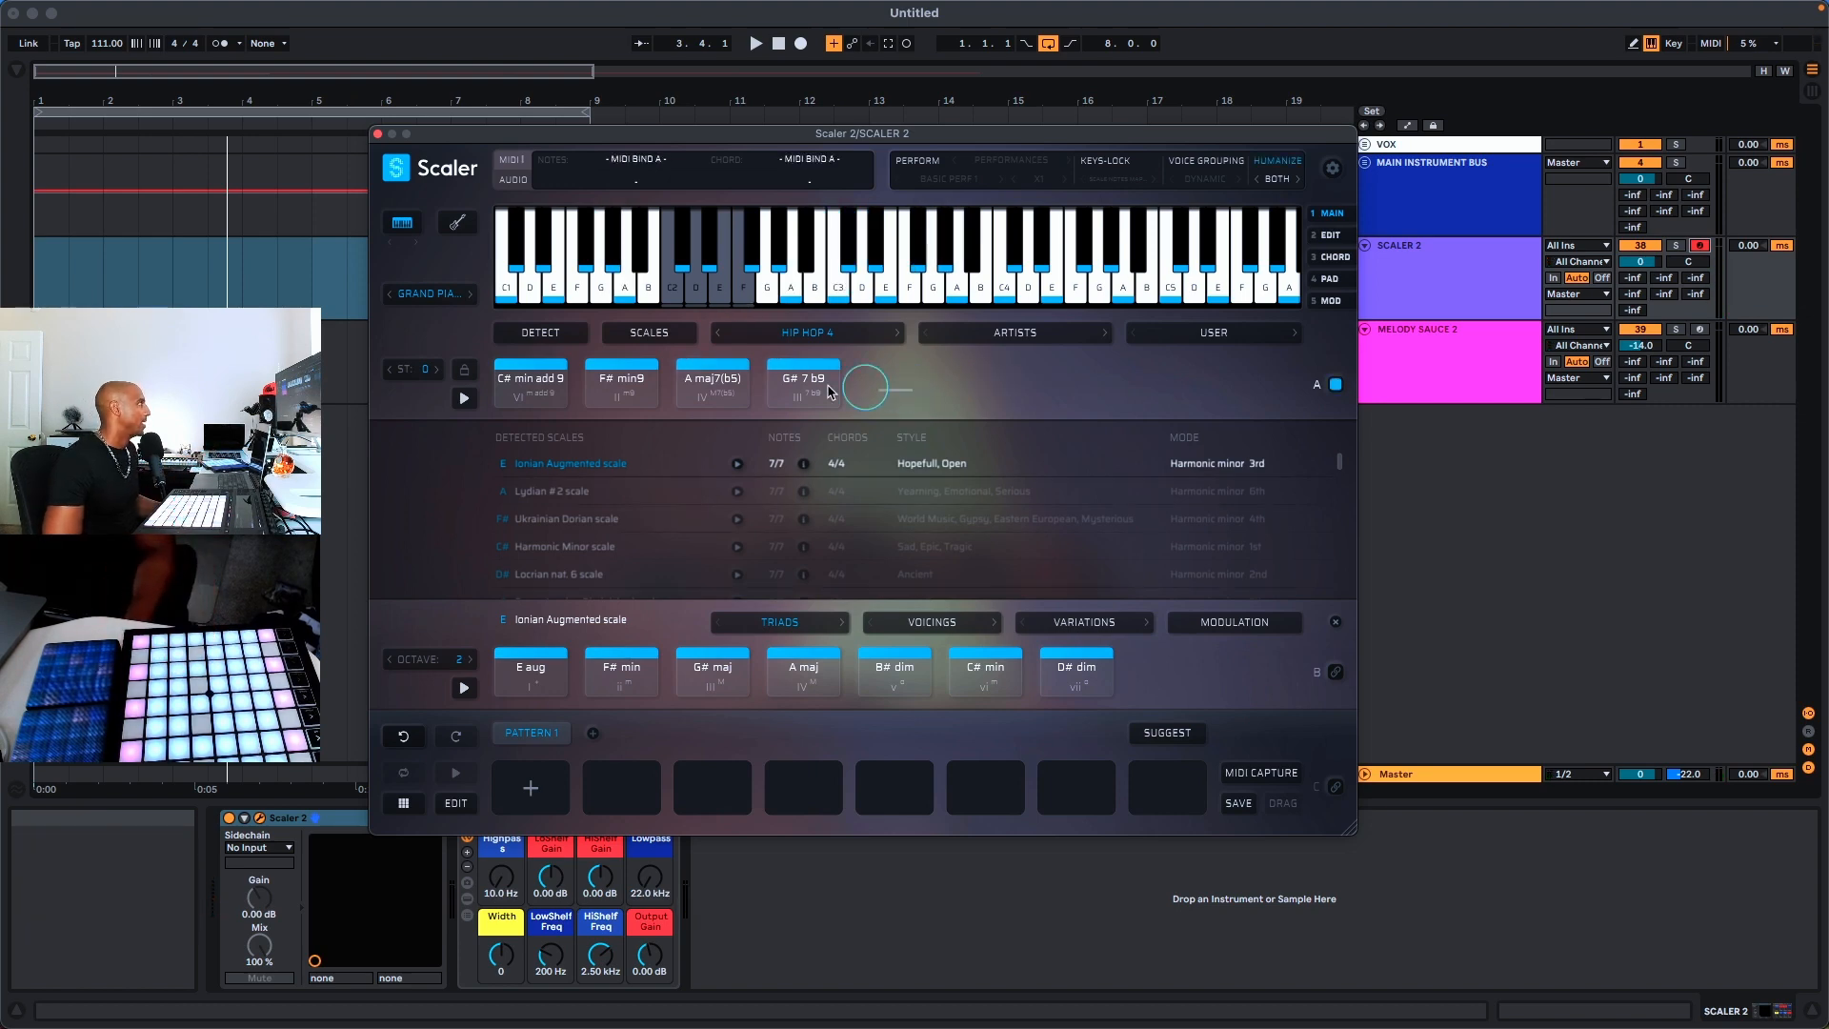
click(530, 370)
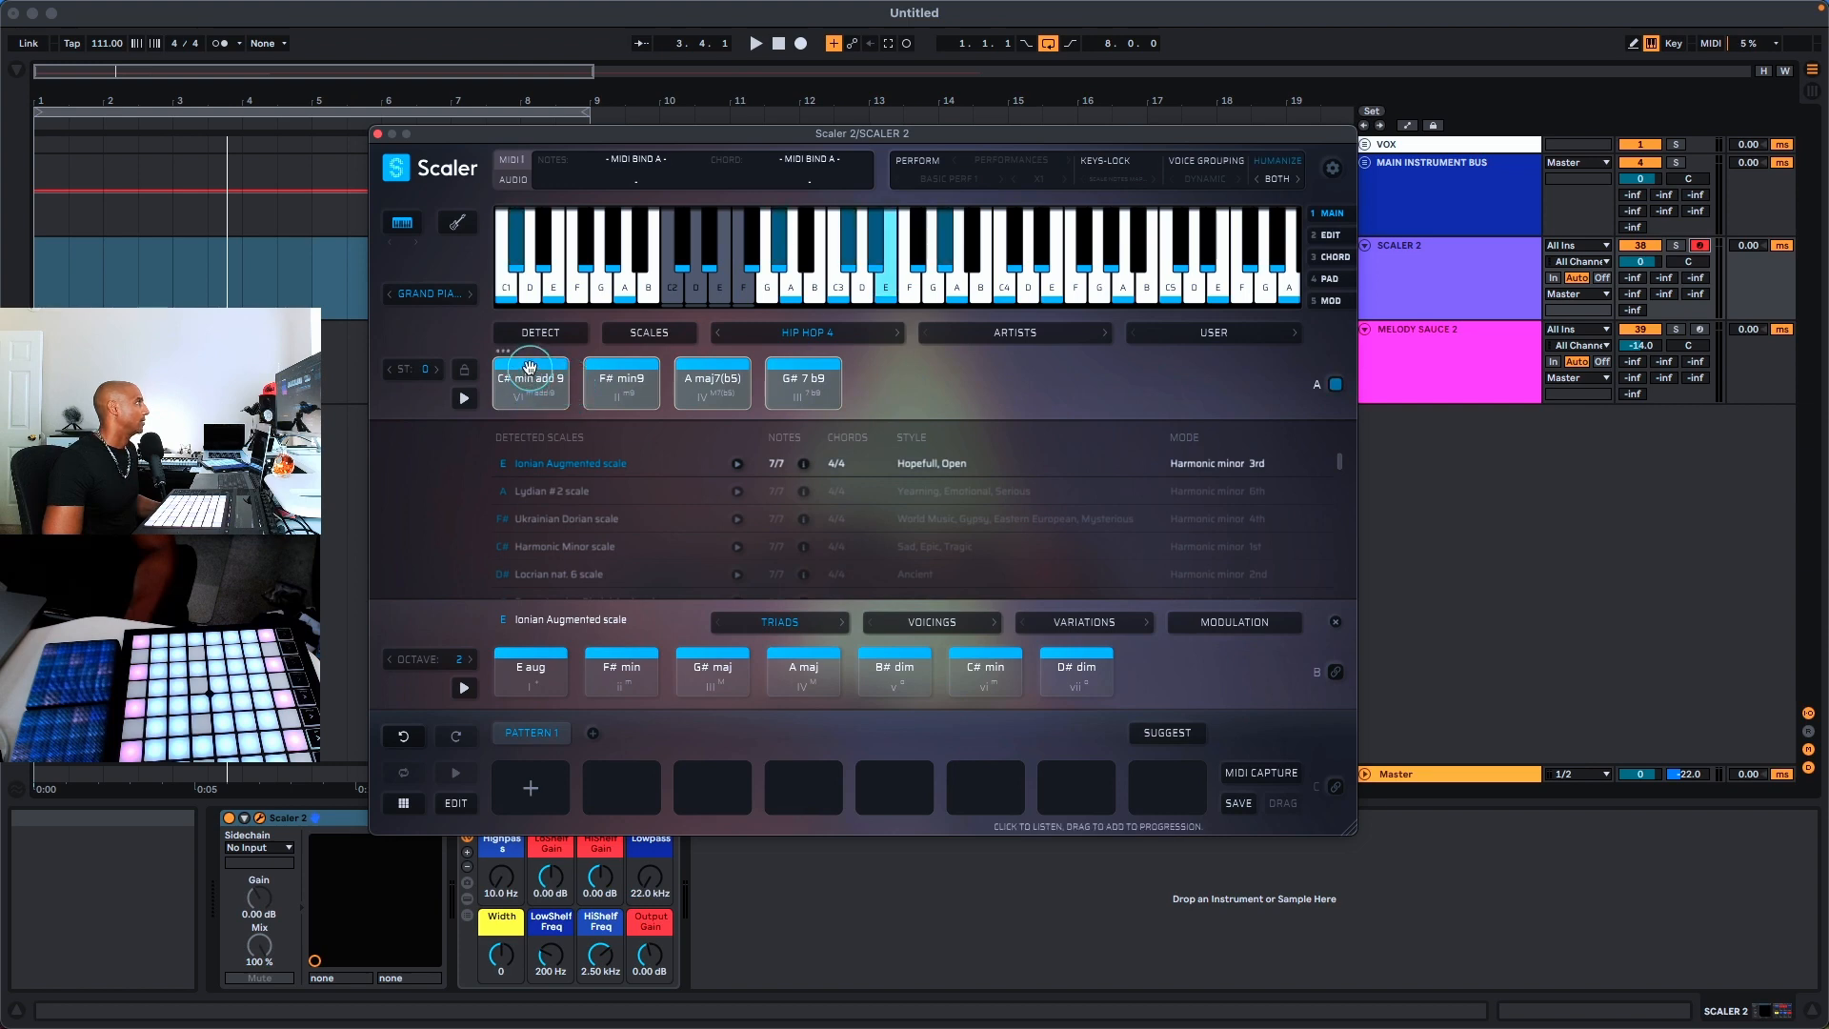
drag(530, 367, 27, 297)
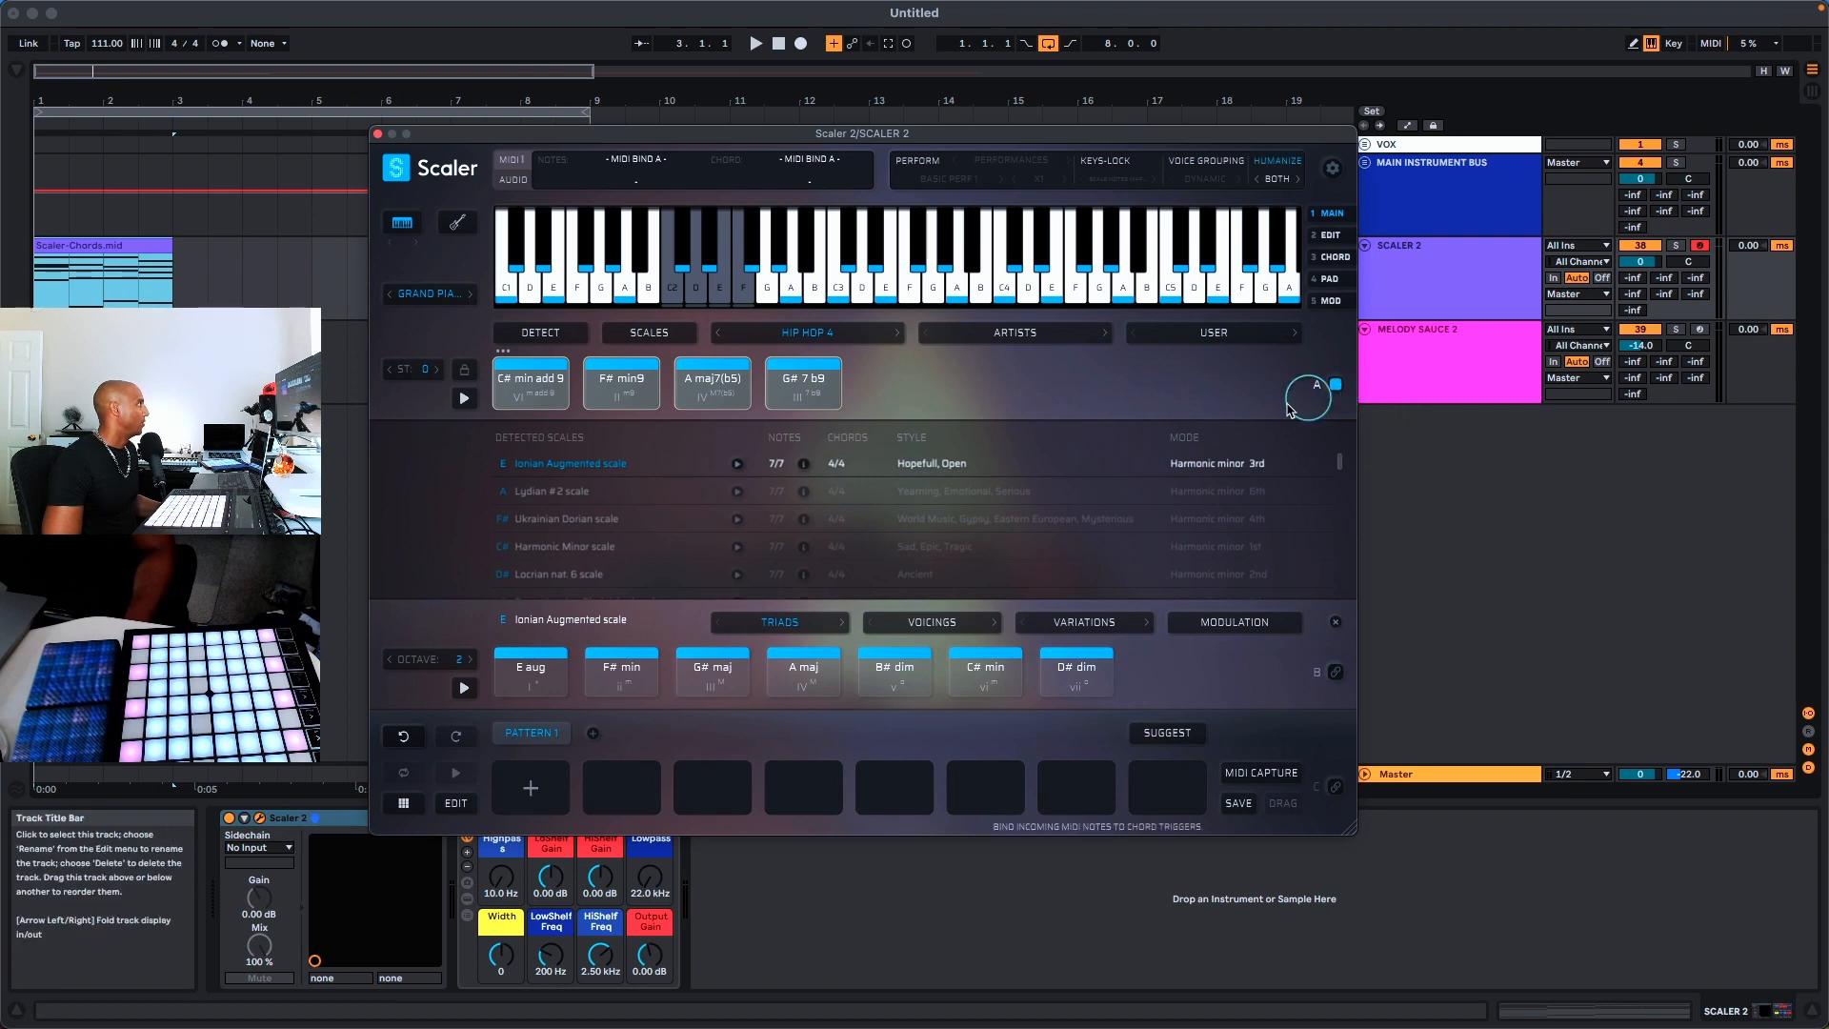
Audition the A maj7(b5) and F# min9 chords and turn off MIDI binding for the chord set
click(712, 380)
click(606, 383)
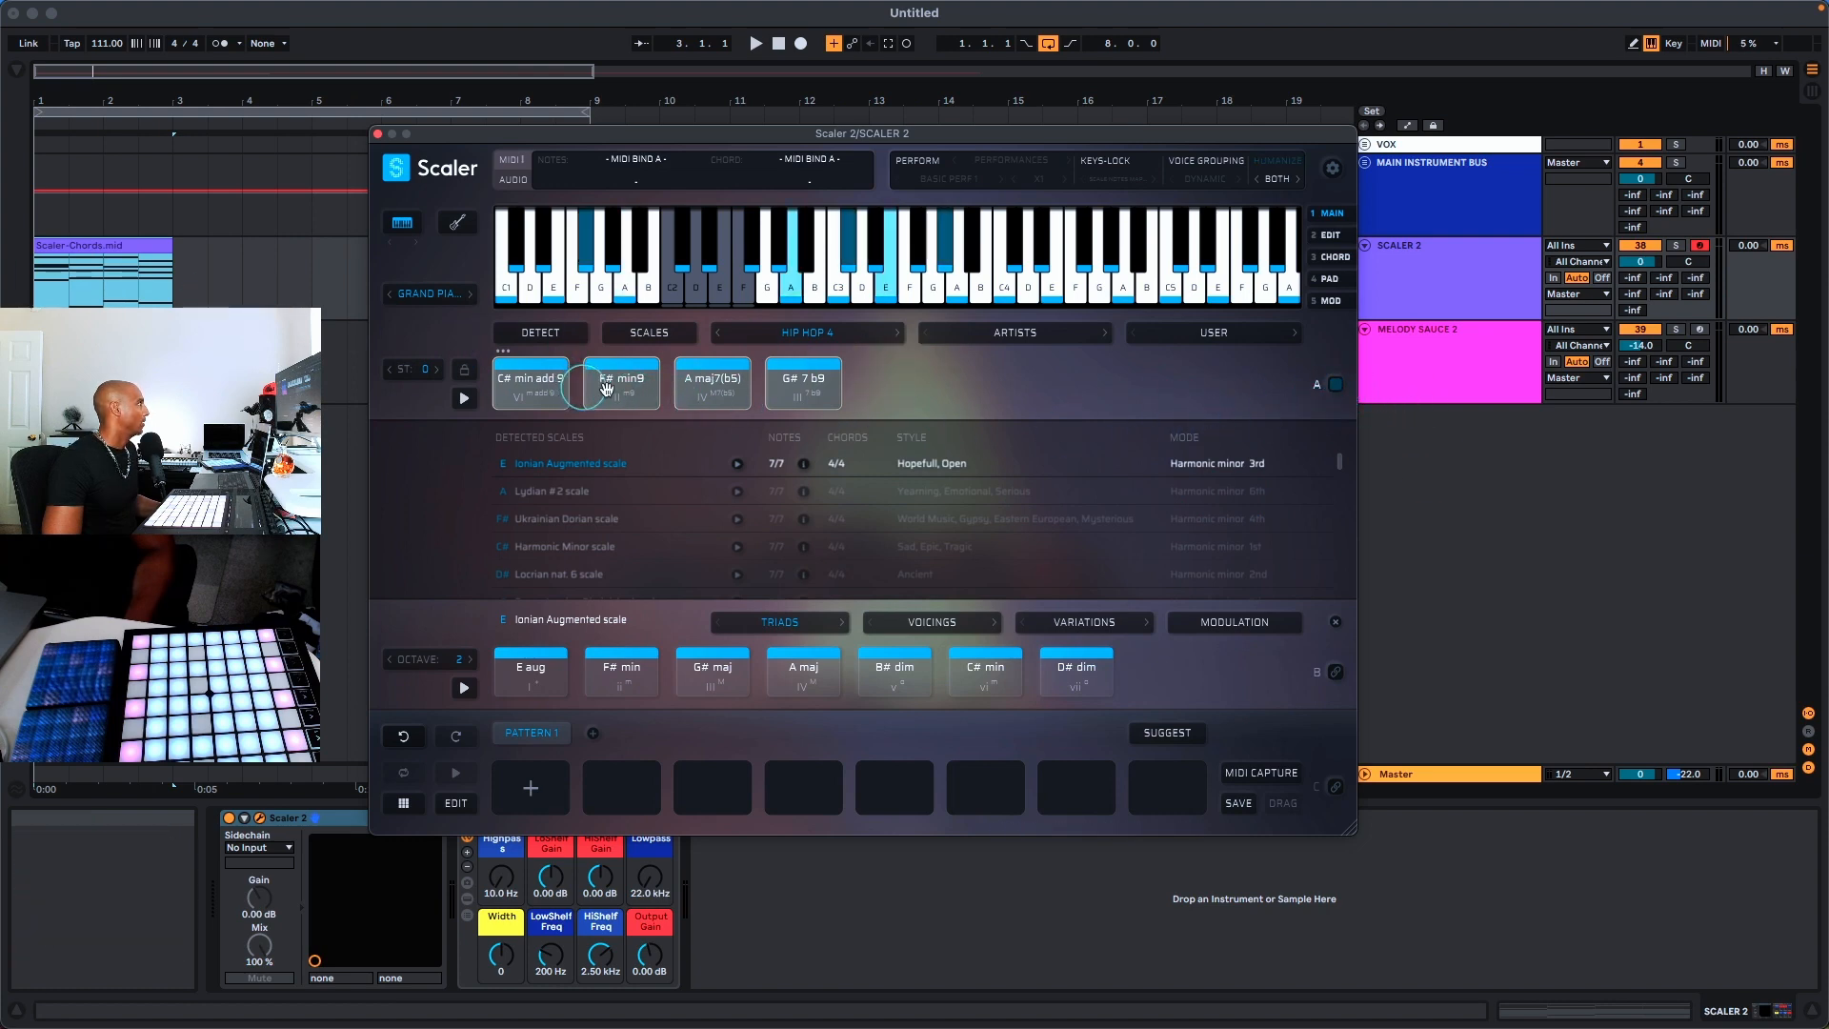
click(1337, 395)
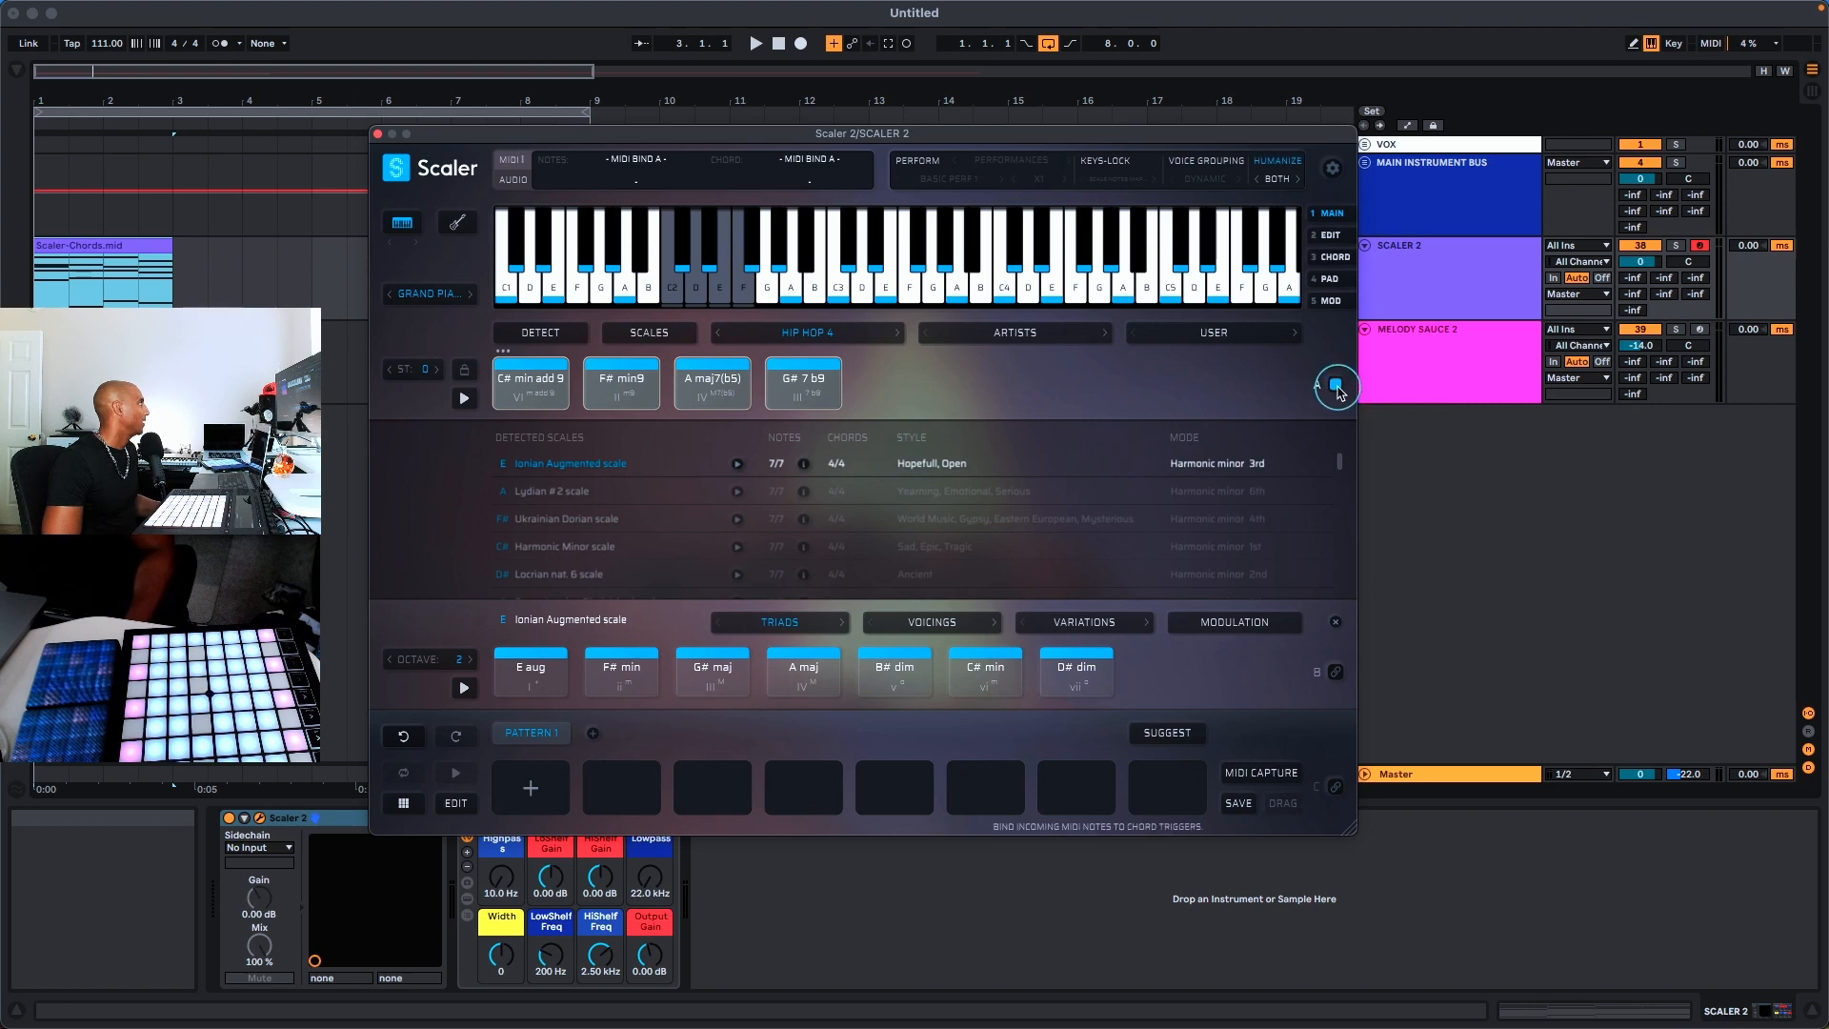
click(1338, 391)
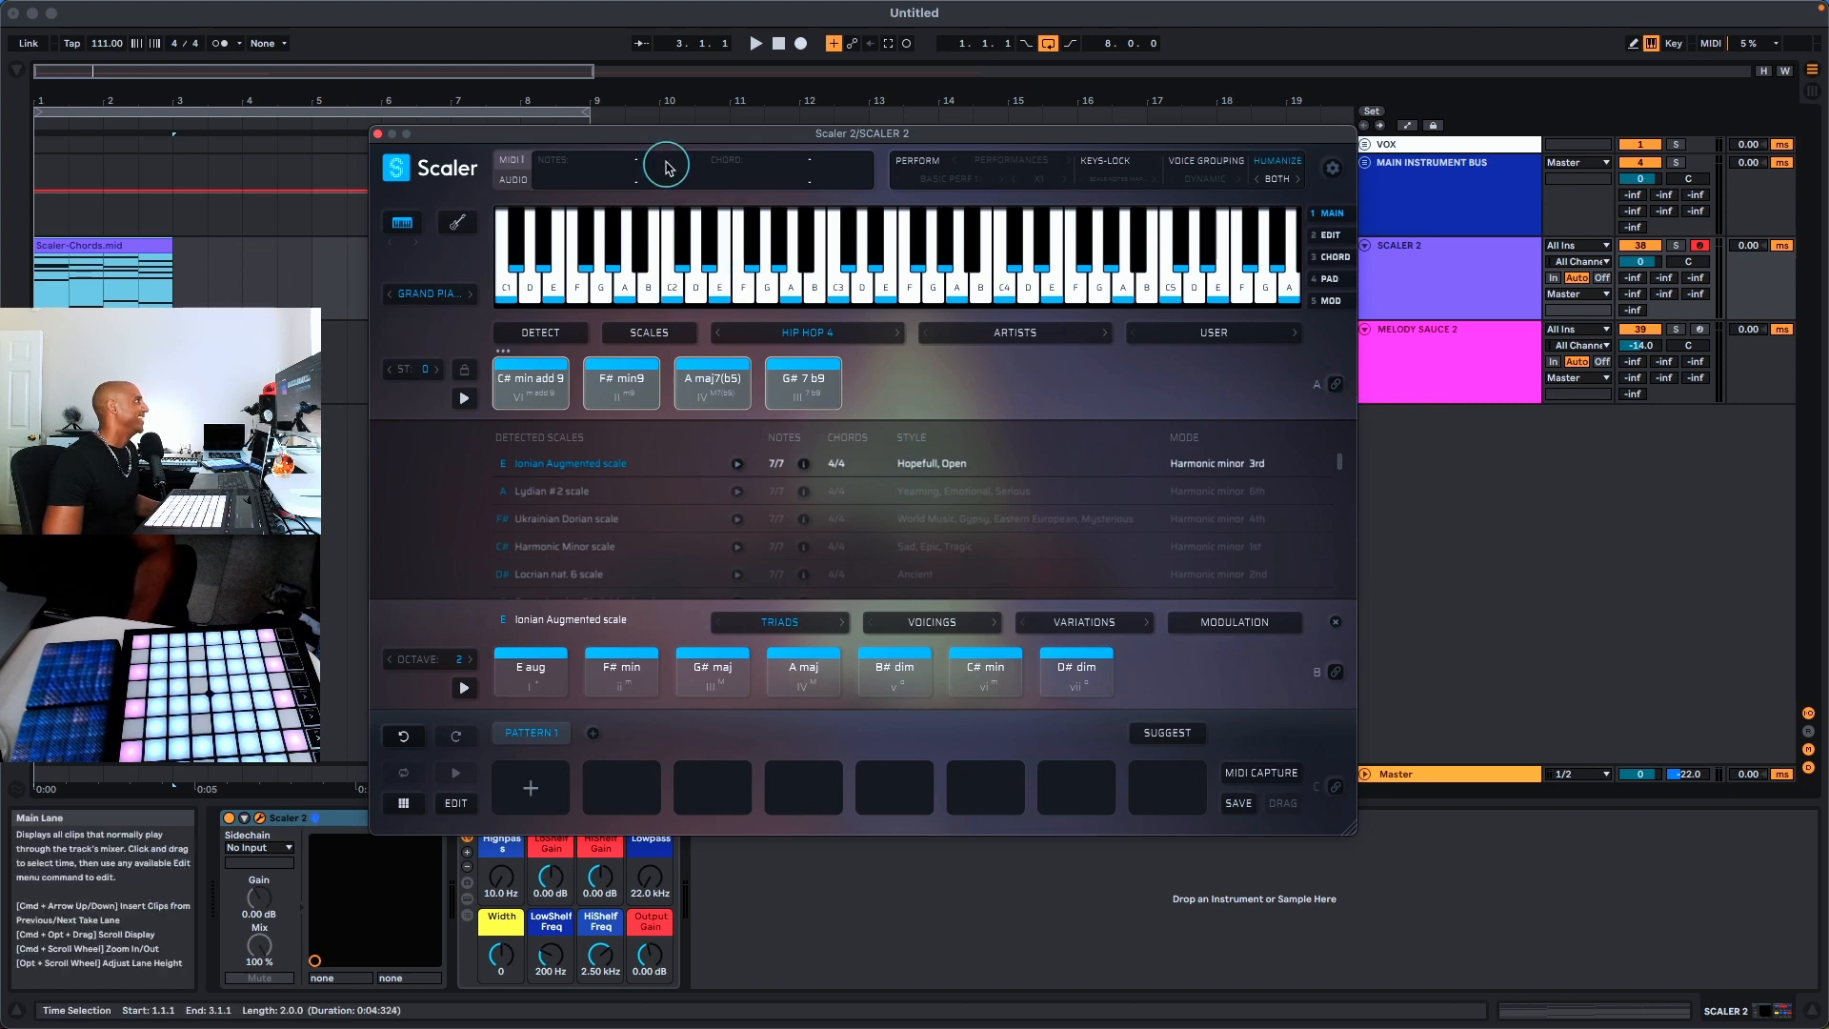
Open the Scaler-Chords clip, double its note lengths twice, and extend the clip to bar 9 in the arrangement
drag(664, 140, 250, 1028)
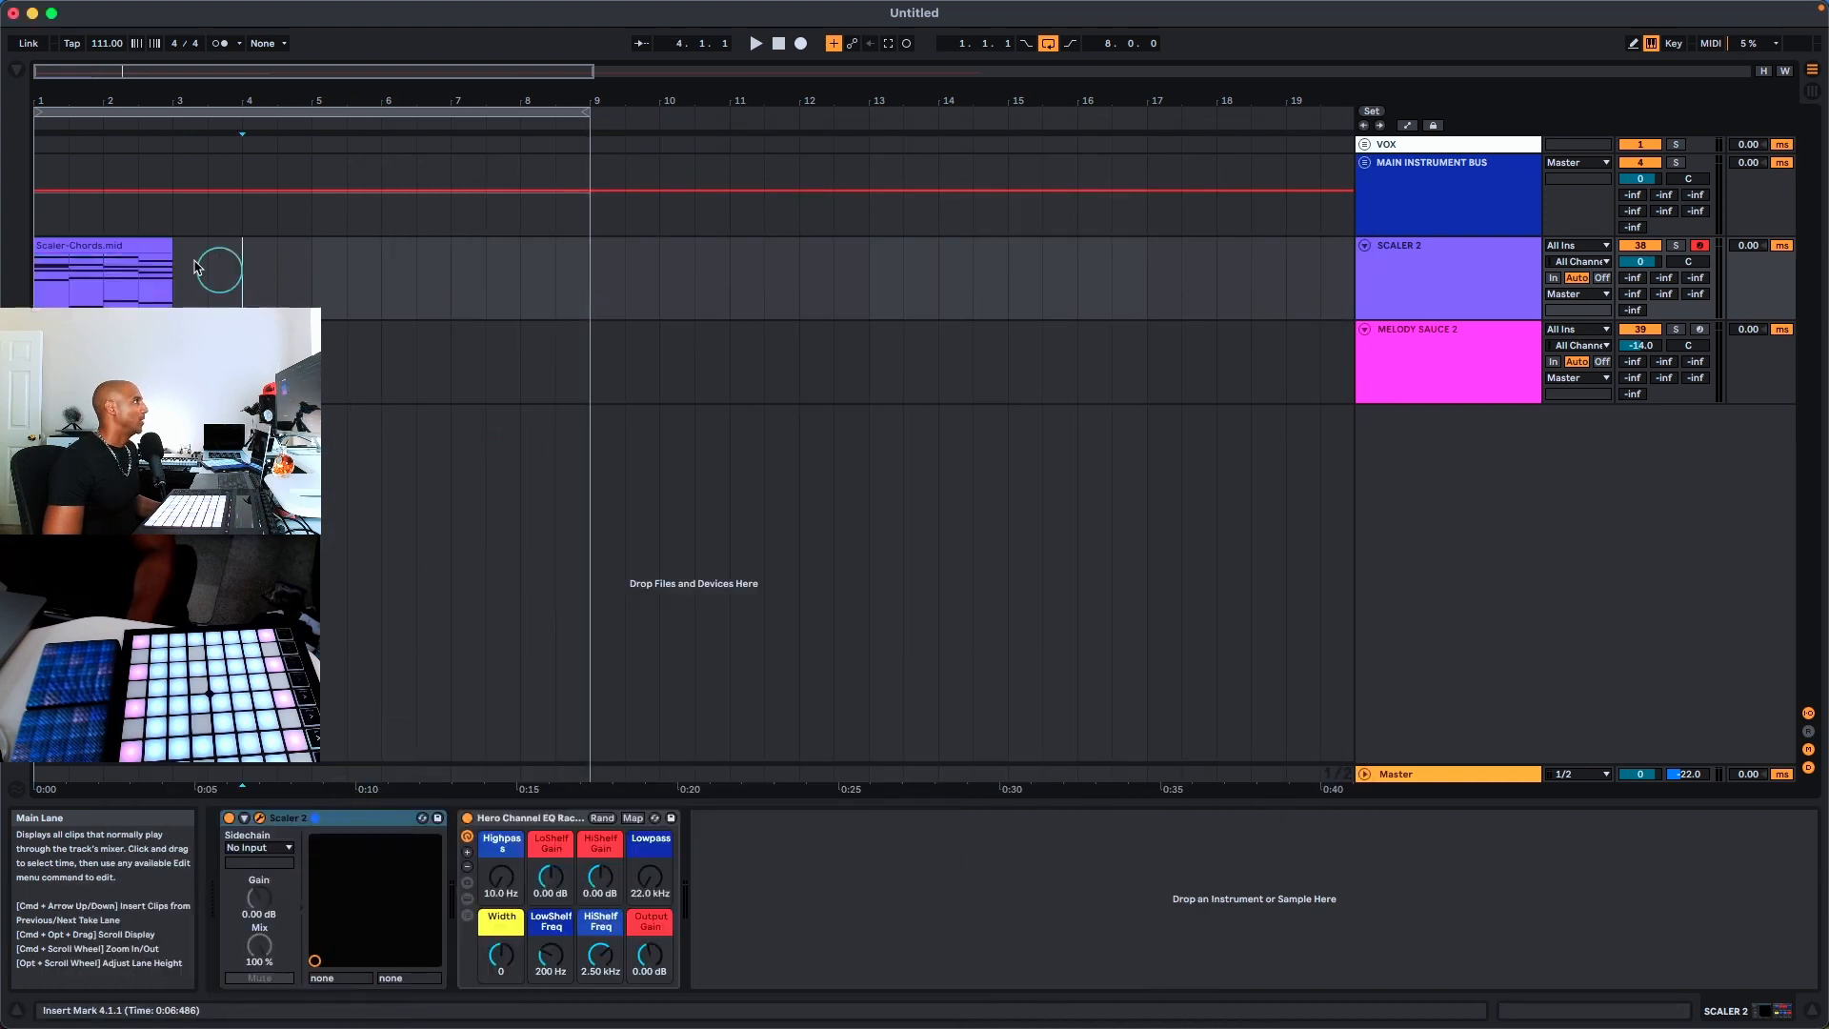
double_click(158, 262)
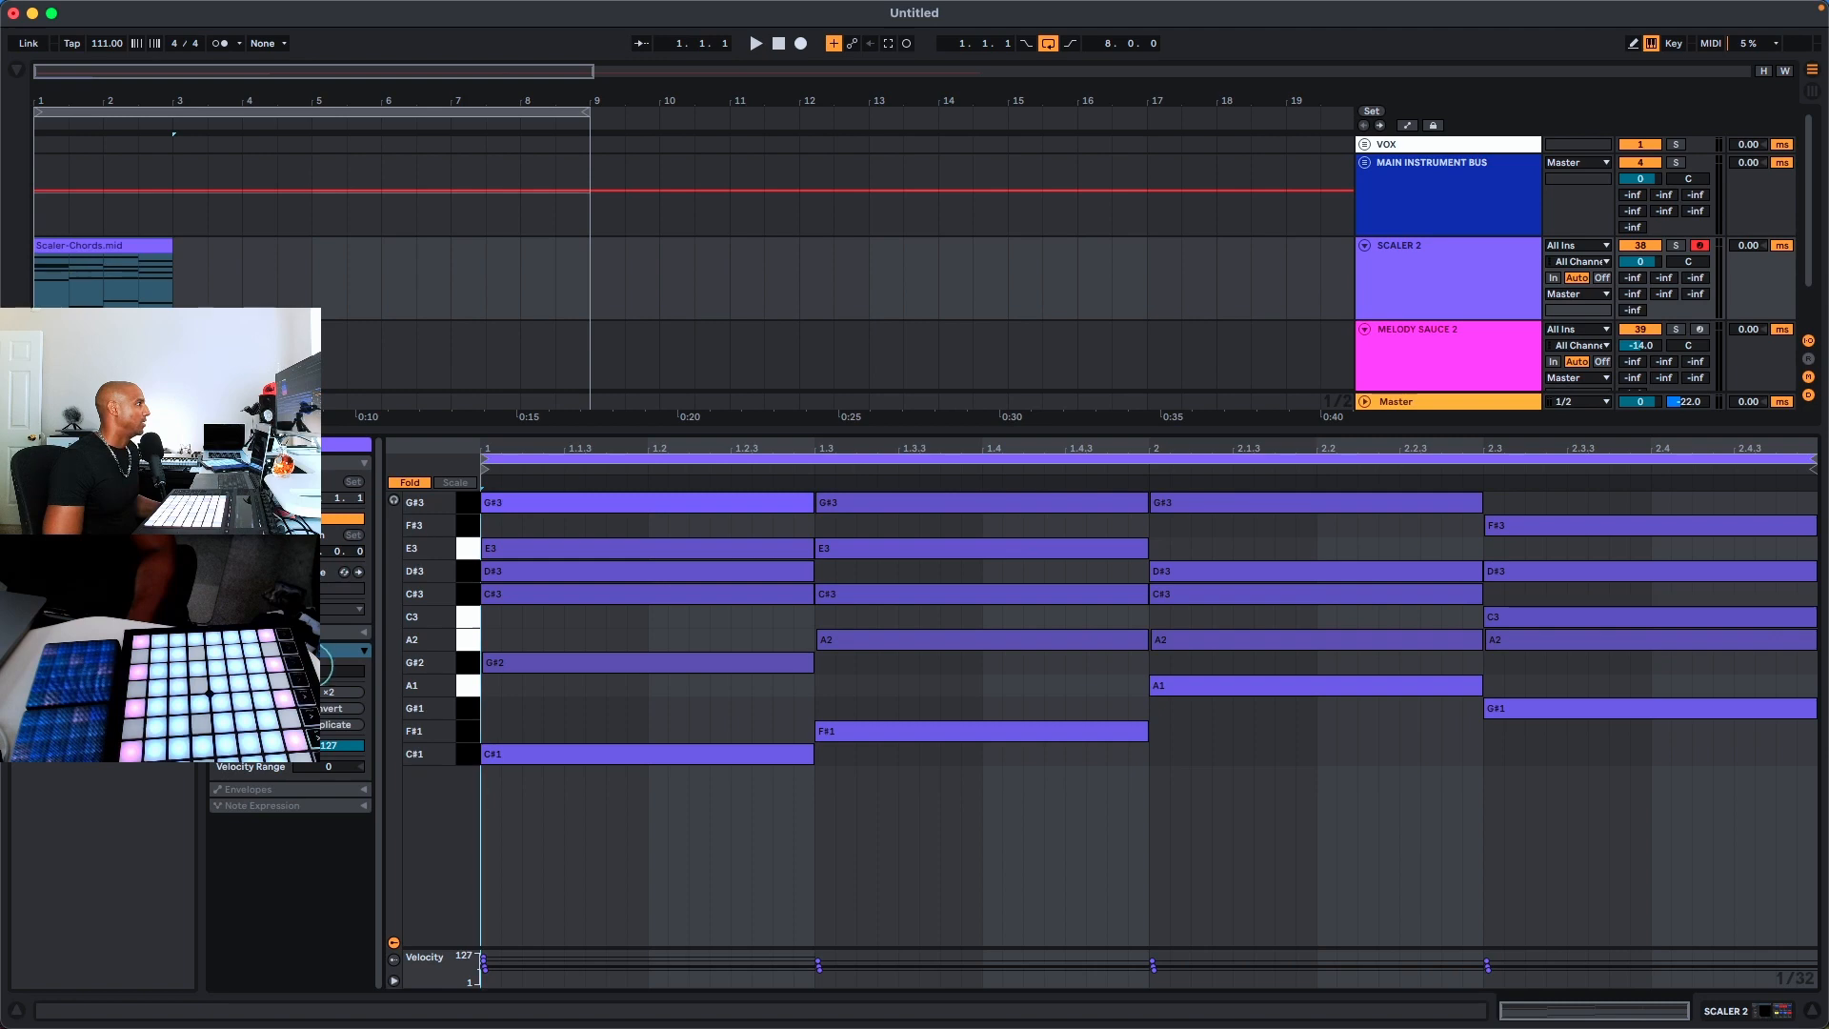
click(340, 698)
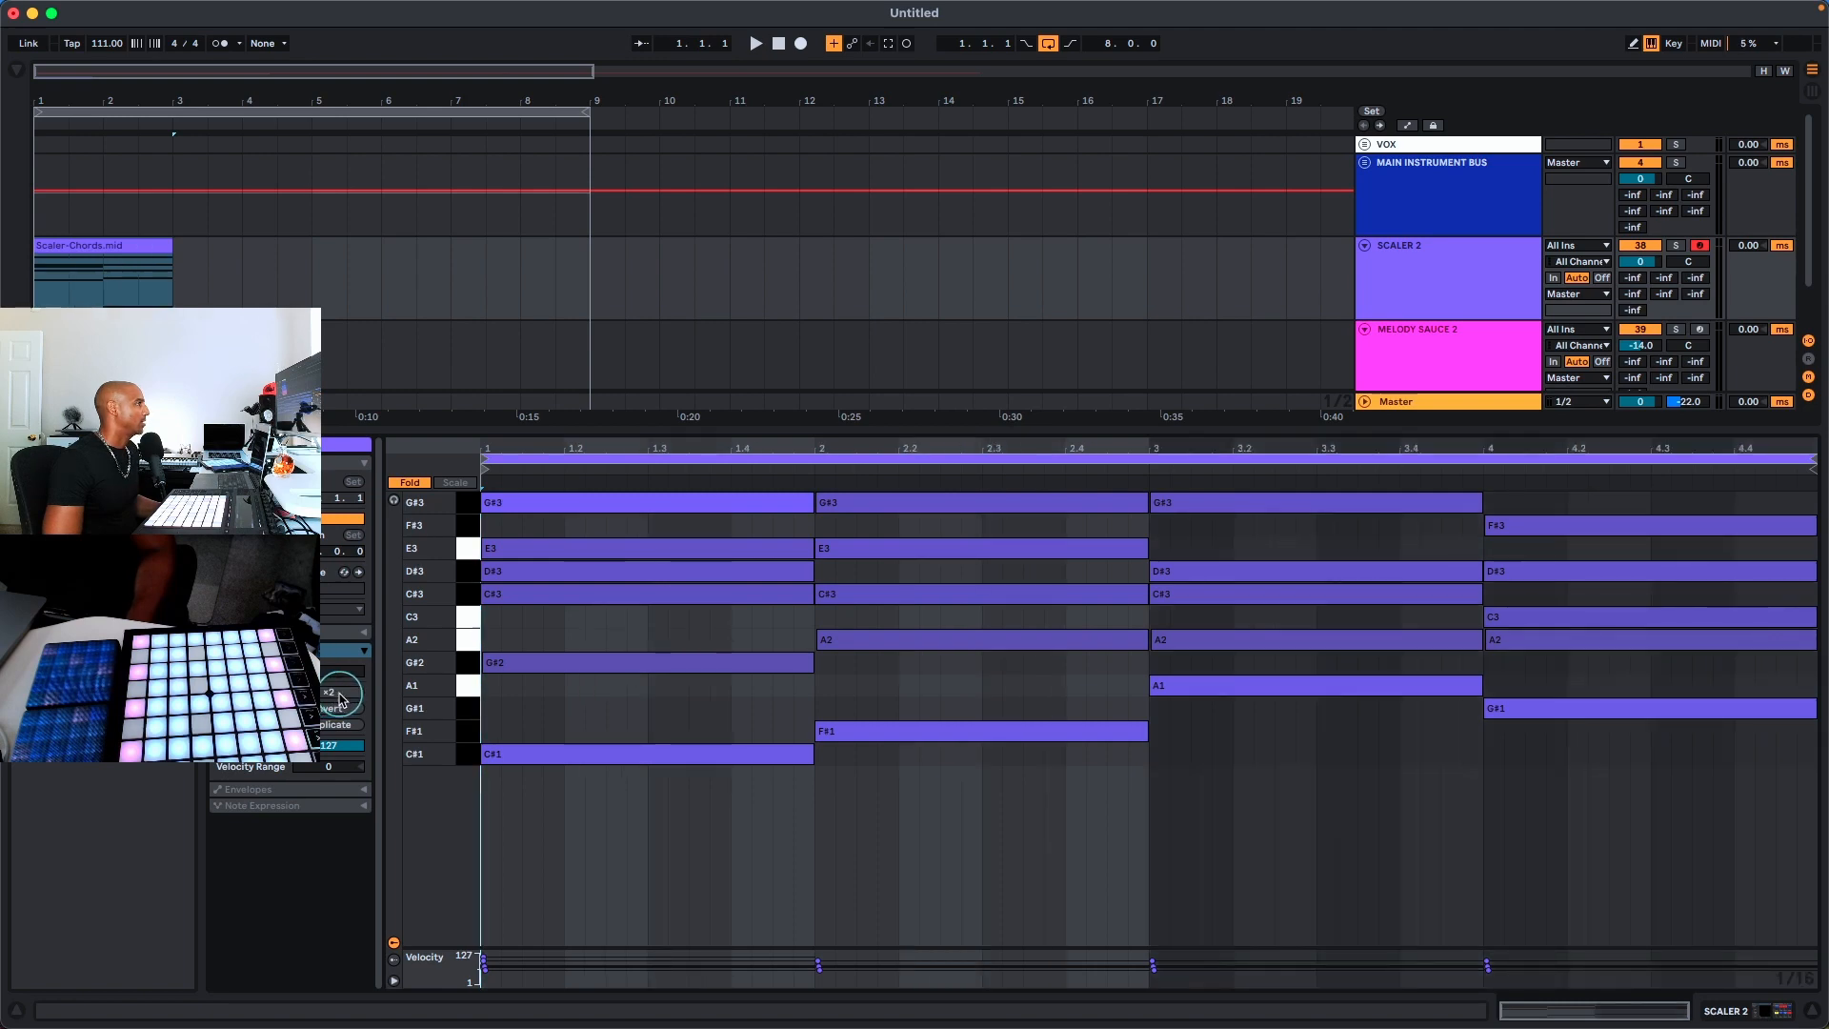
click(340, 698)
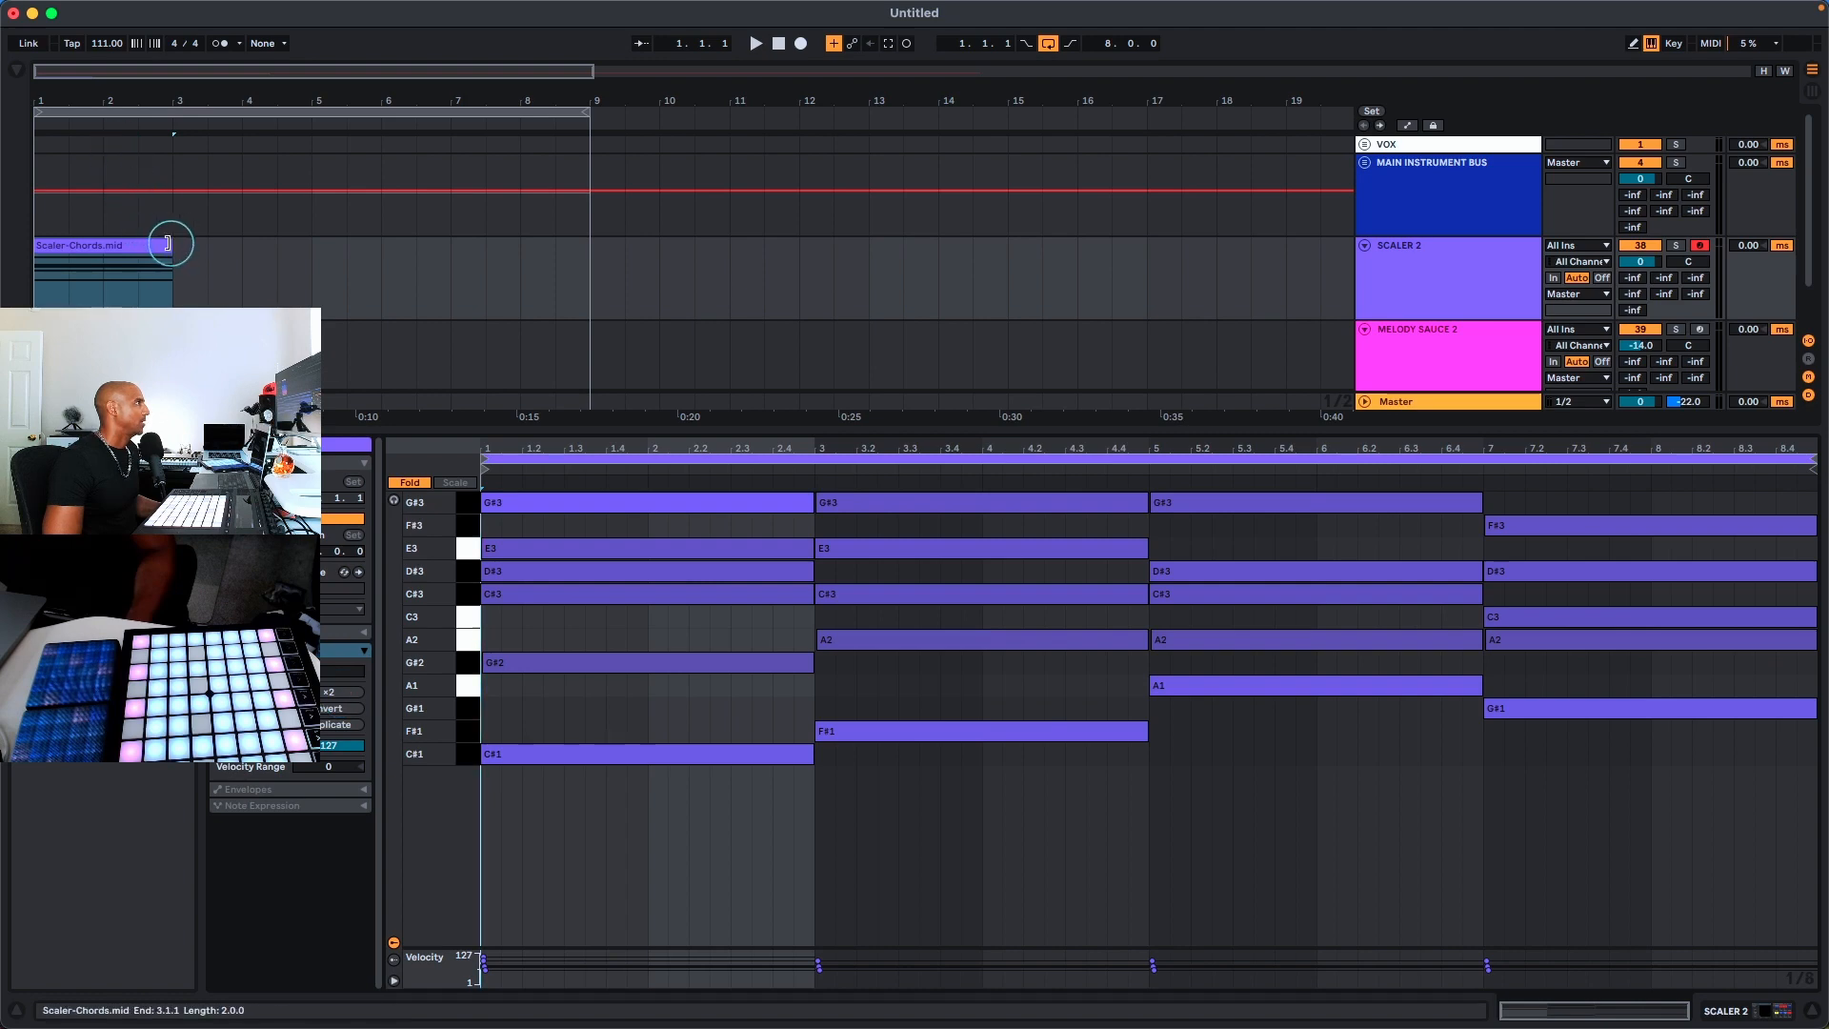
drag(168, 243, 565, 308)
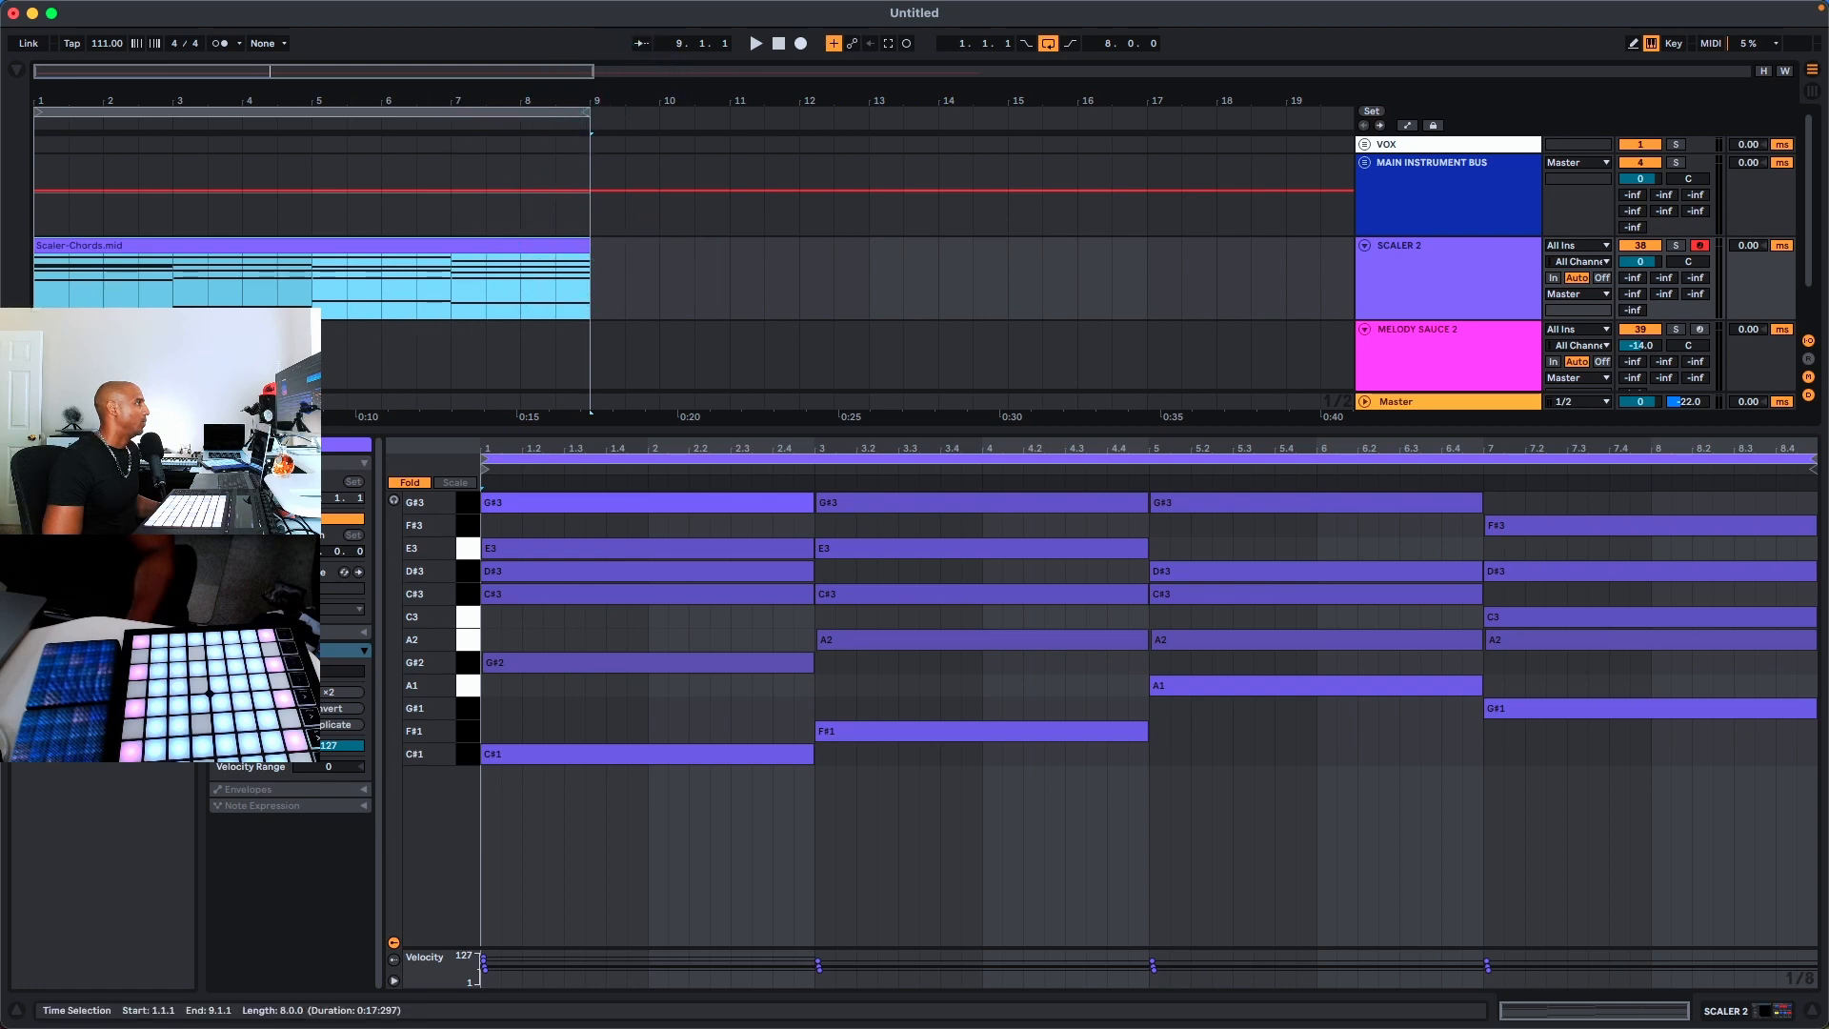
Open the Melody Sauce 2 plug-in on the MELODY SAUCE 2 track, then reposition and enlarge its window
click(1442, 358)
right_click(1416, 353)
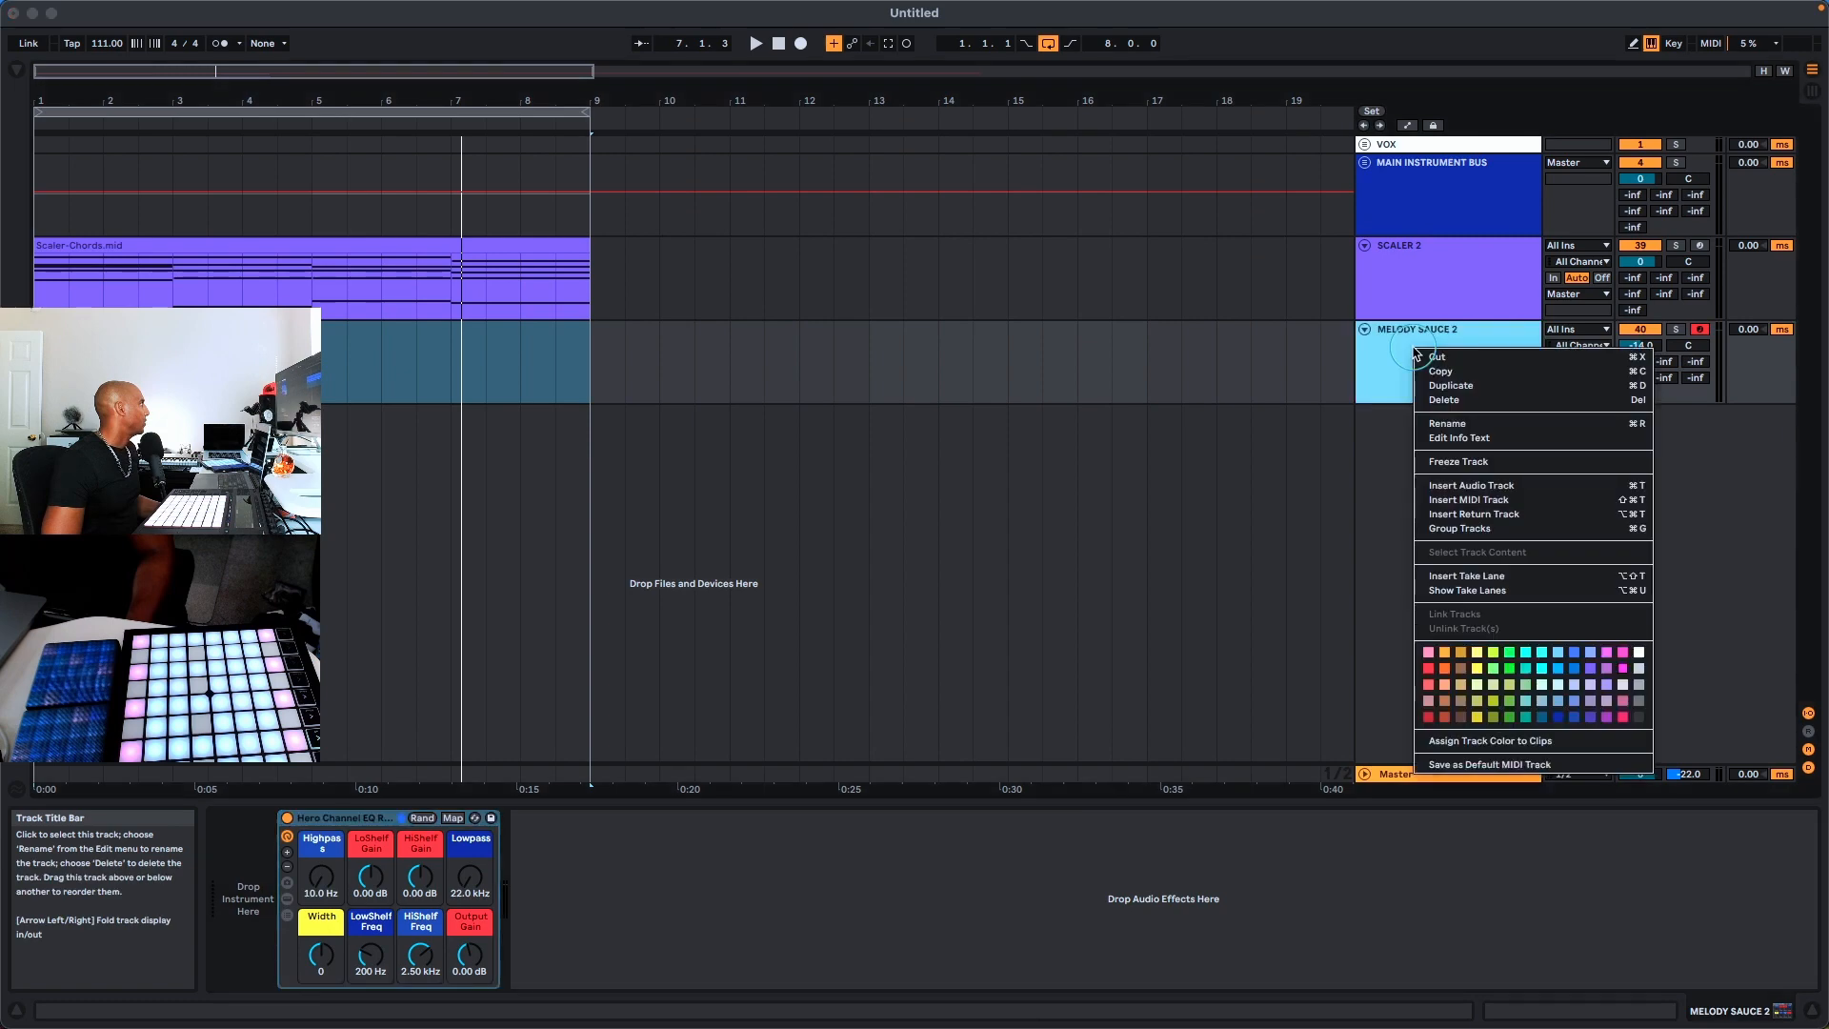
right_click(1413, 350)
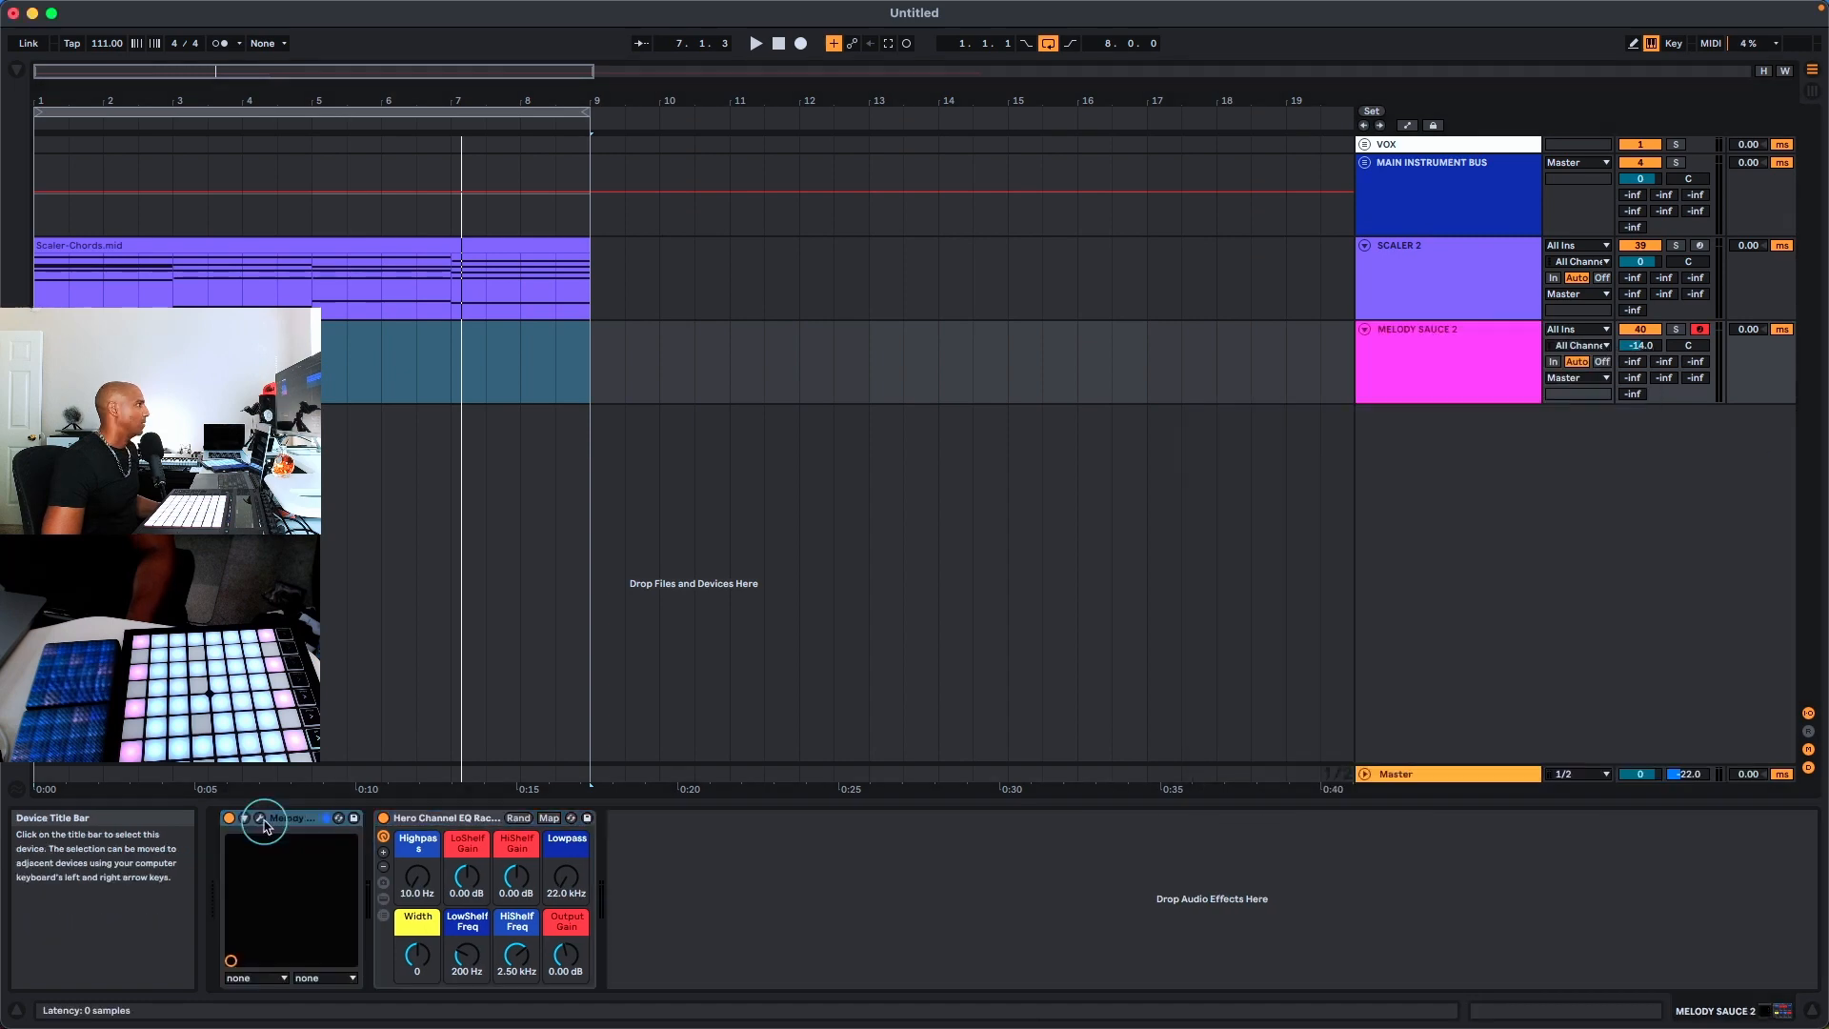
click(259, 819)
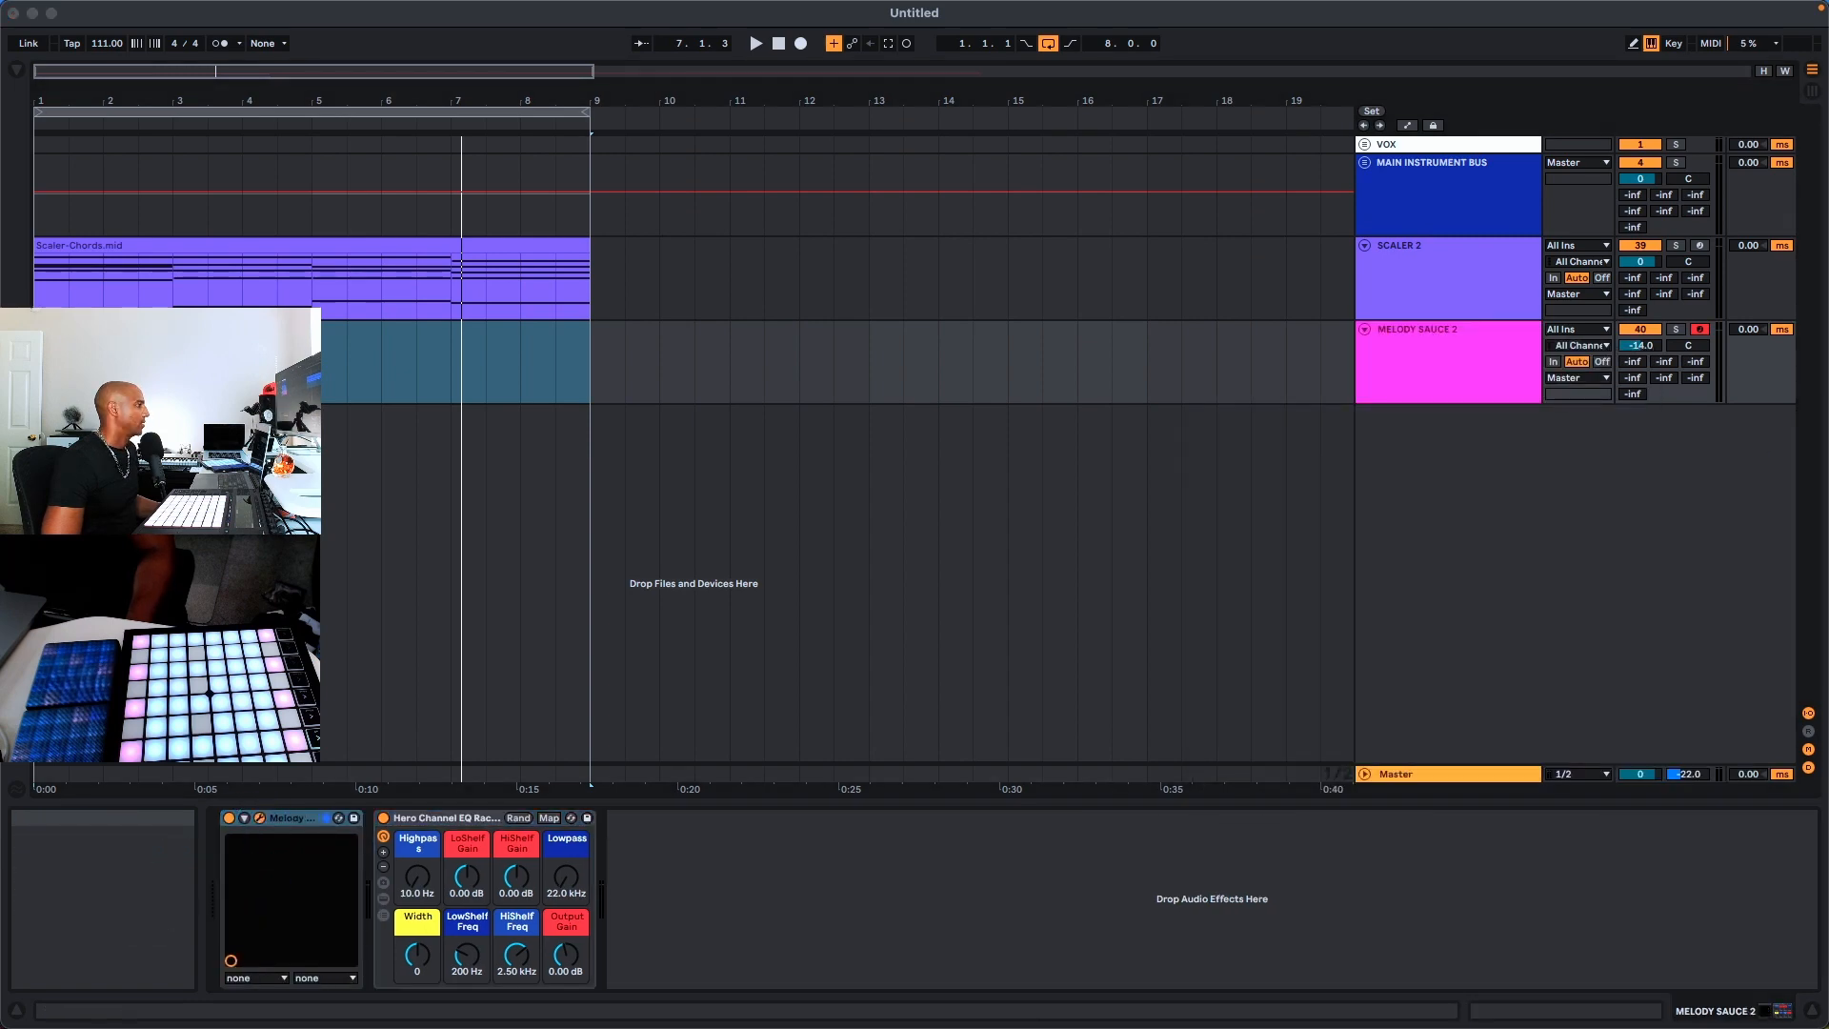
drag(1354, 13, 1712, 18)
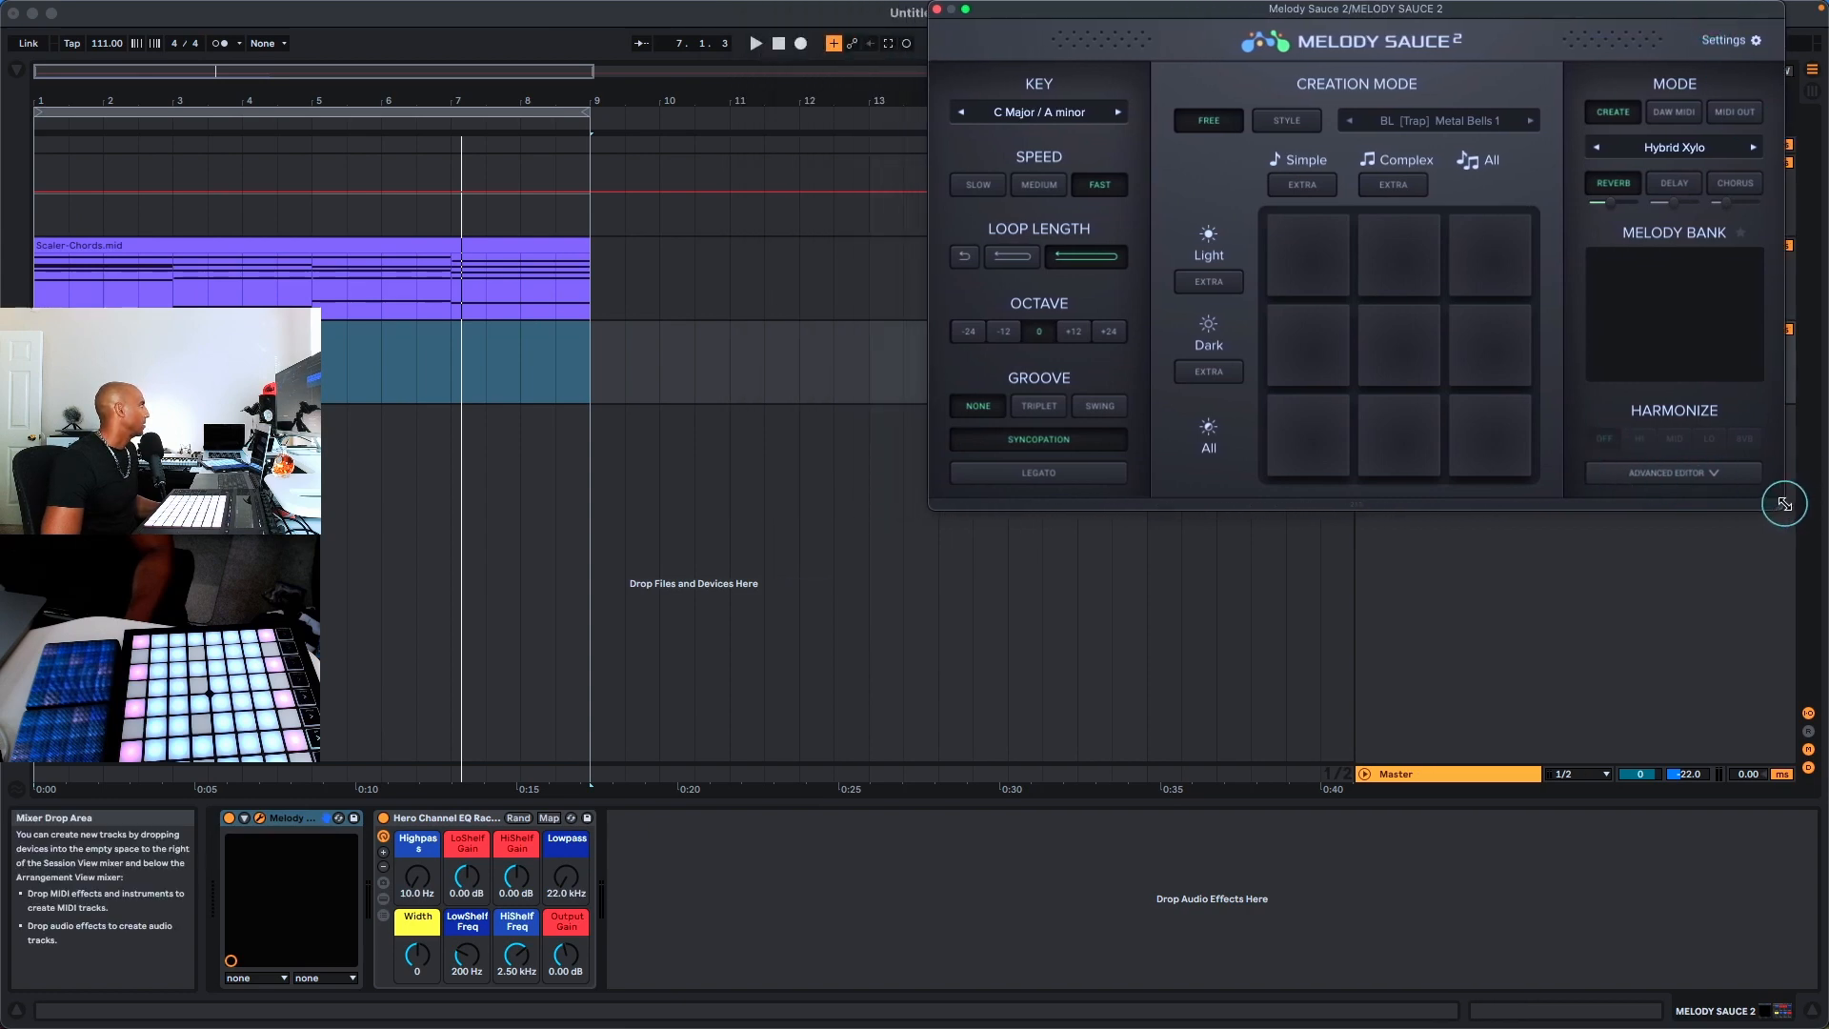
drag(1779, 506, 1821, 617)
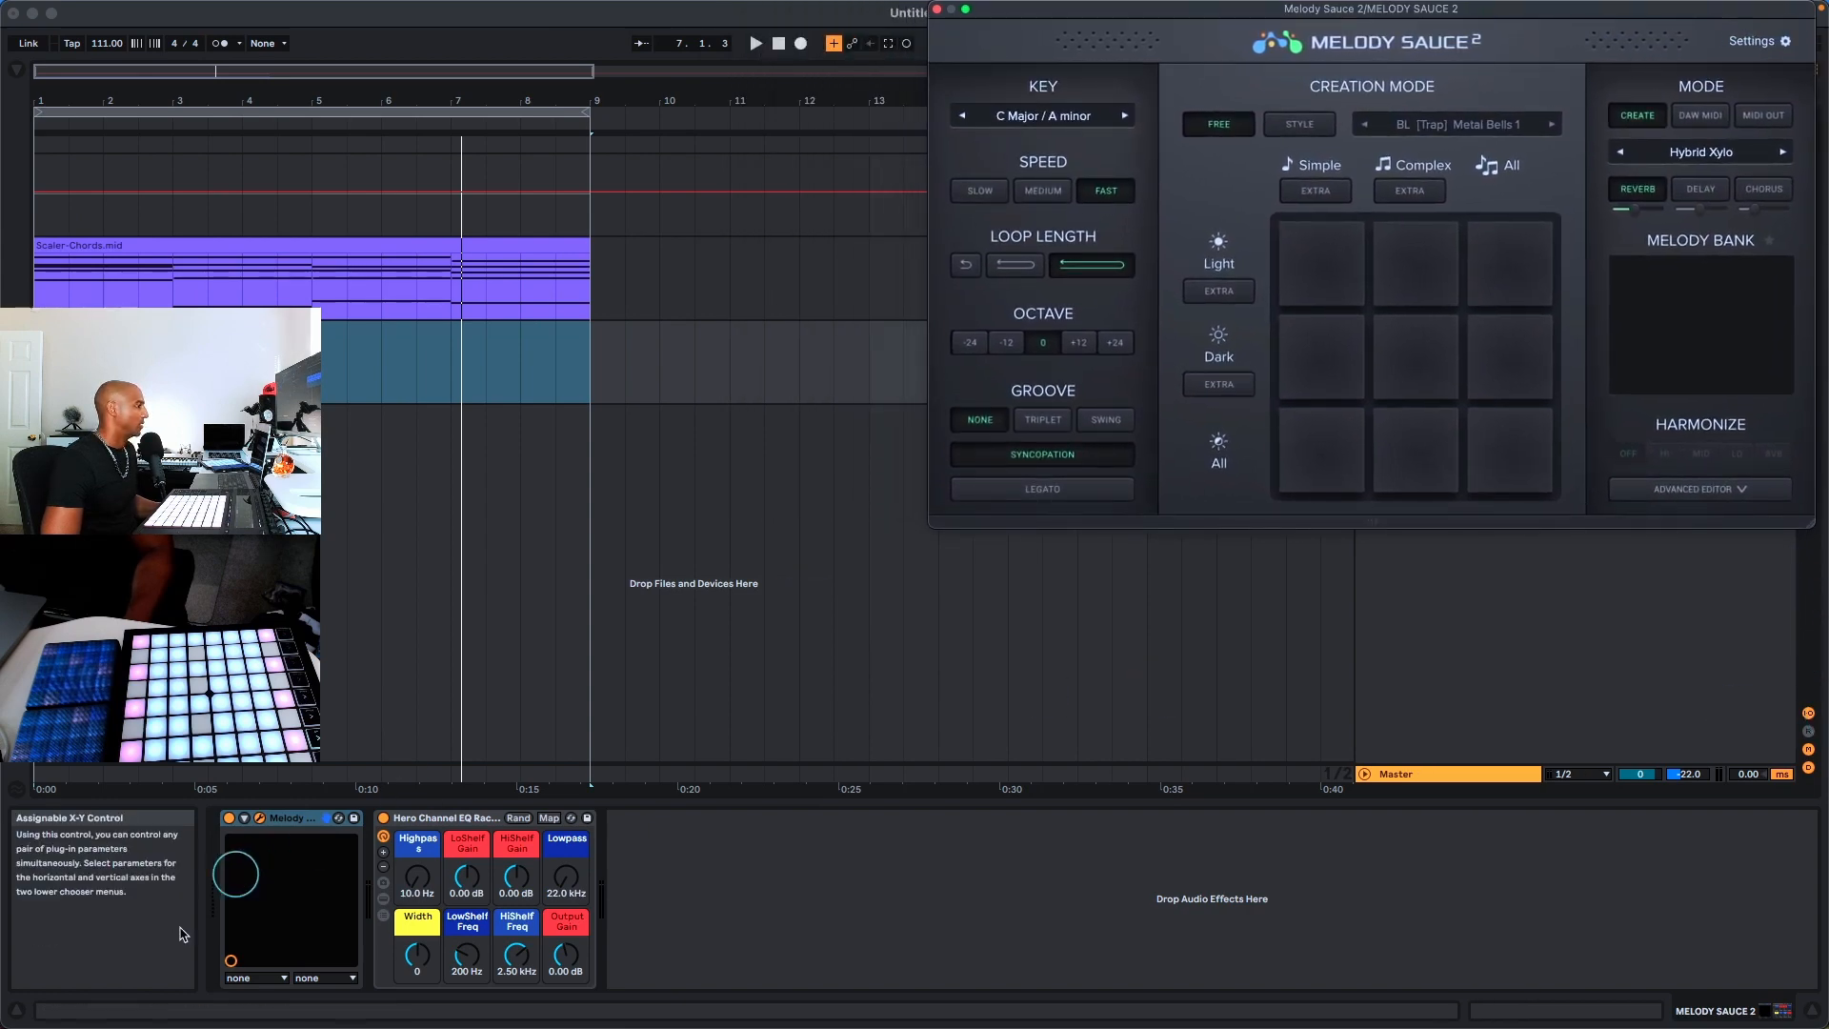
Bring Scaler 2 back beside Melody Sauce 2, audition the C# min add 9 chord, and set Melody Sauce's key to E Major / C# minor
drag(438, 1025, 1036, 120)
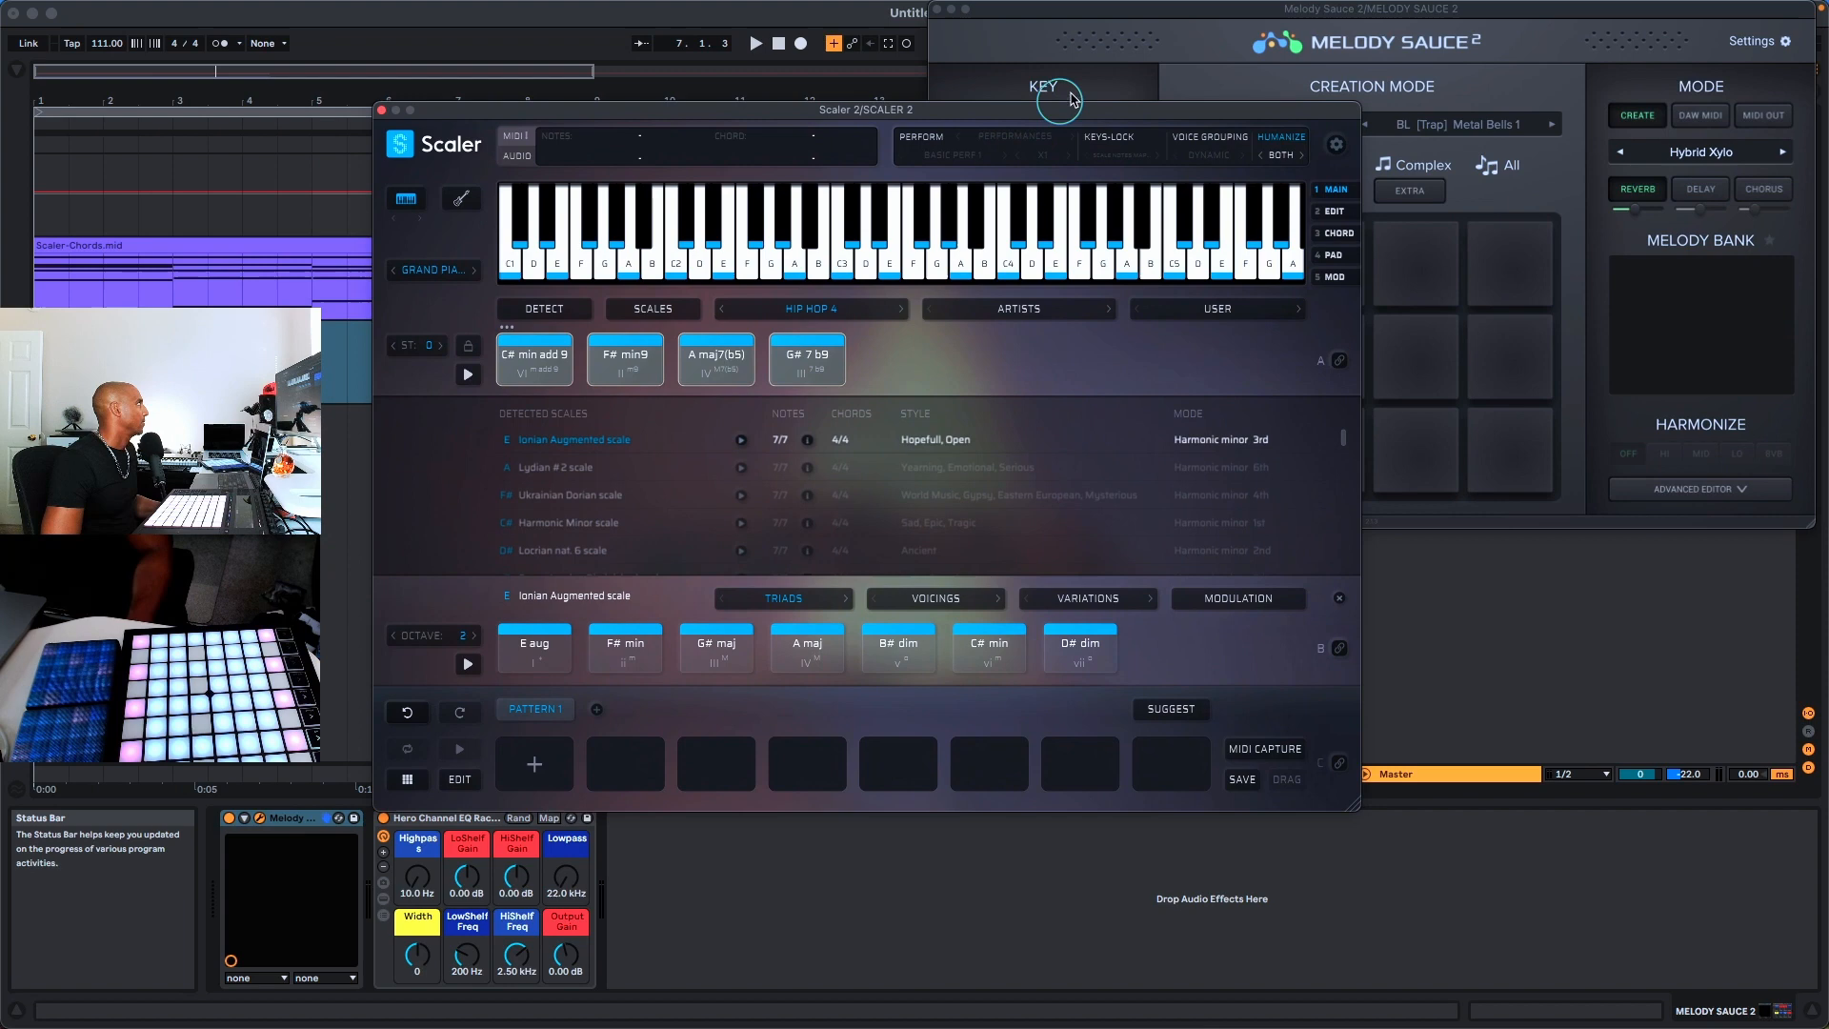
click(1102, 19)
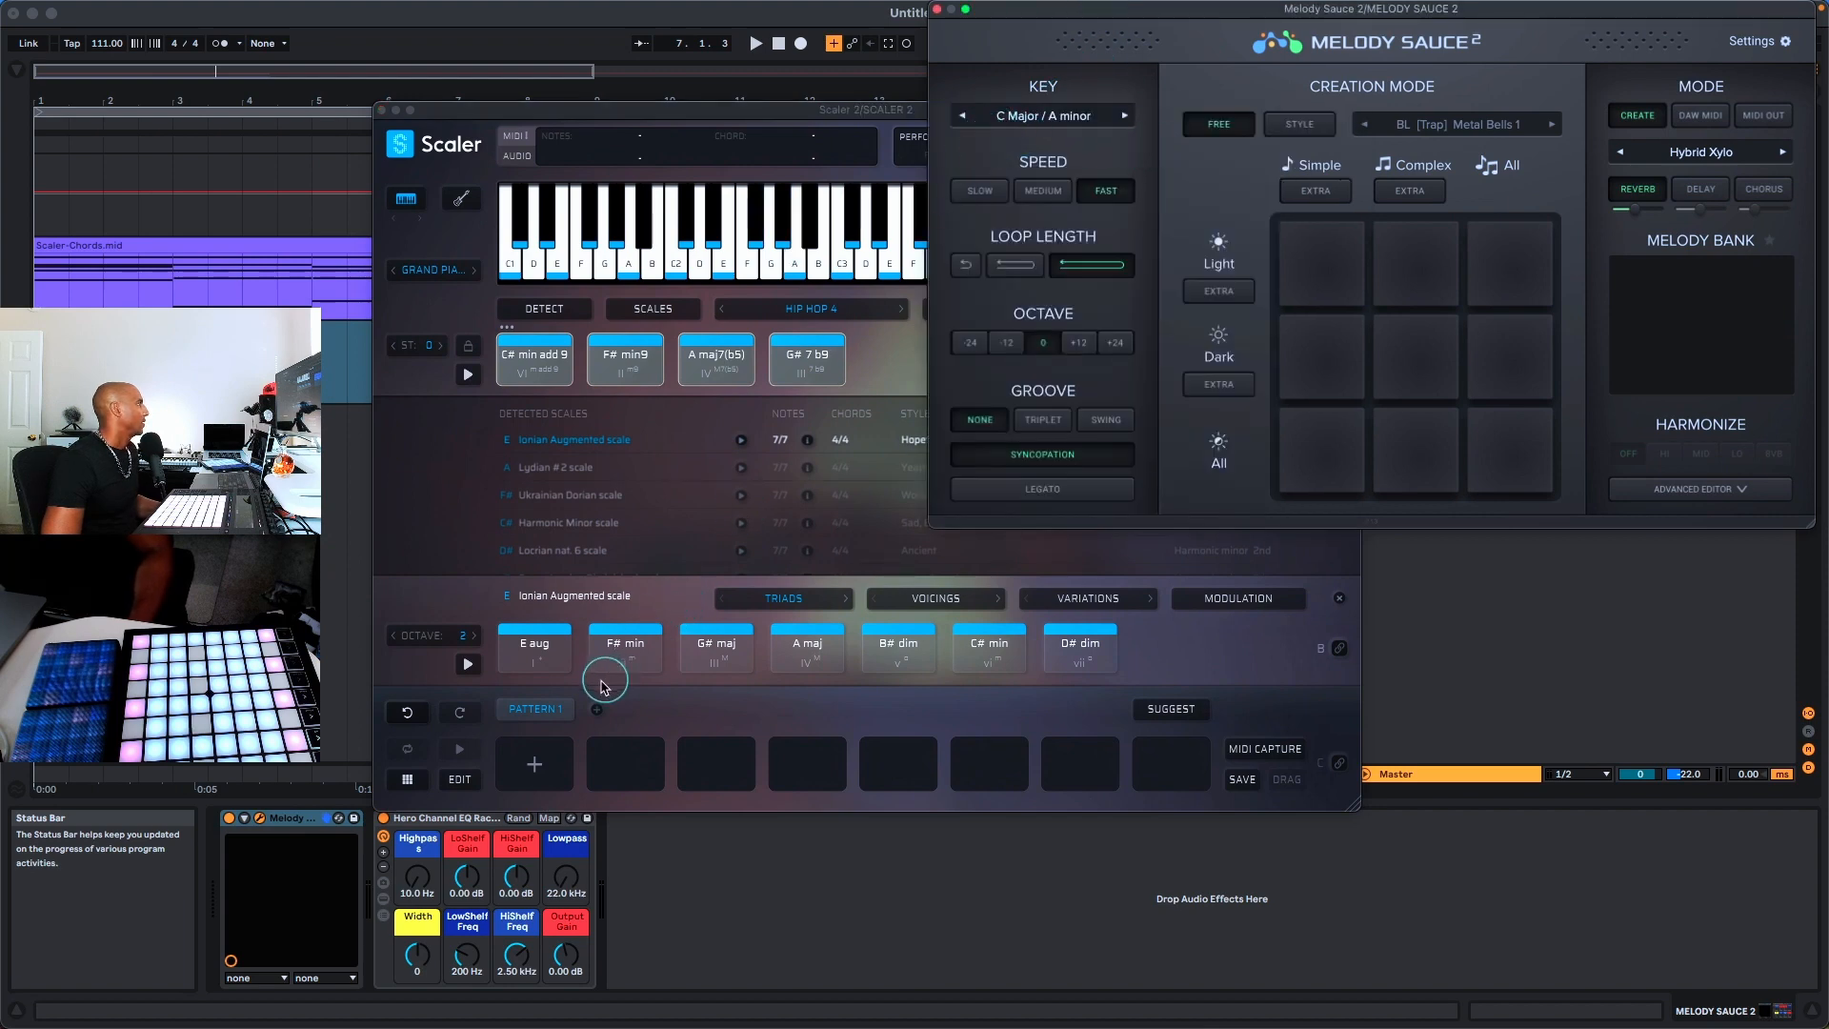
click(510, 358)
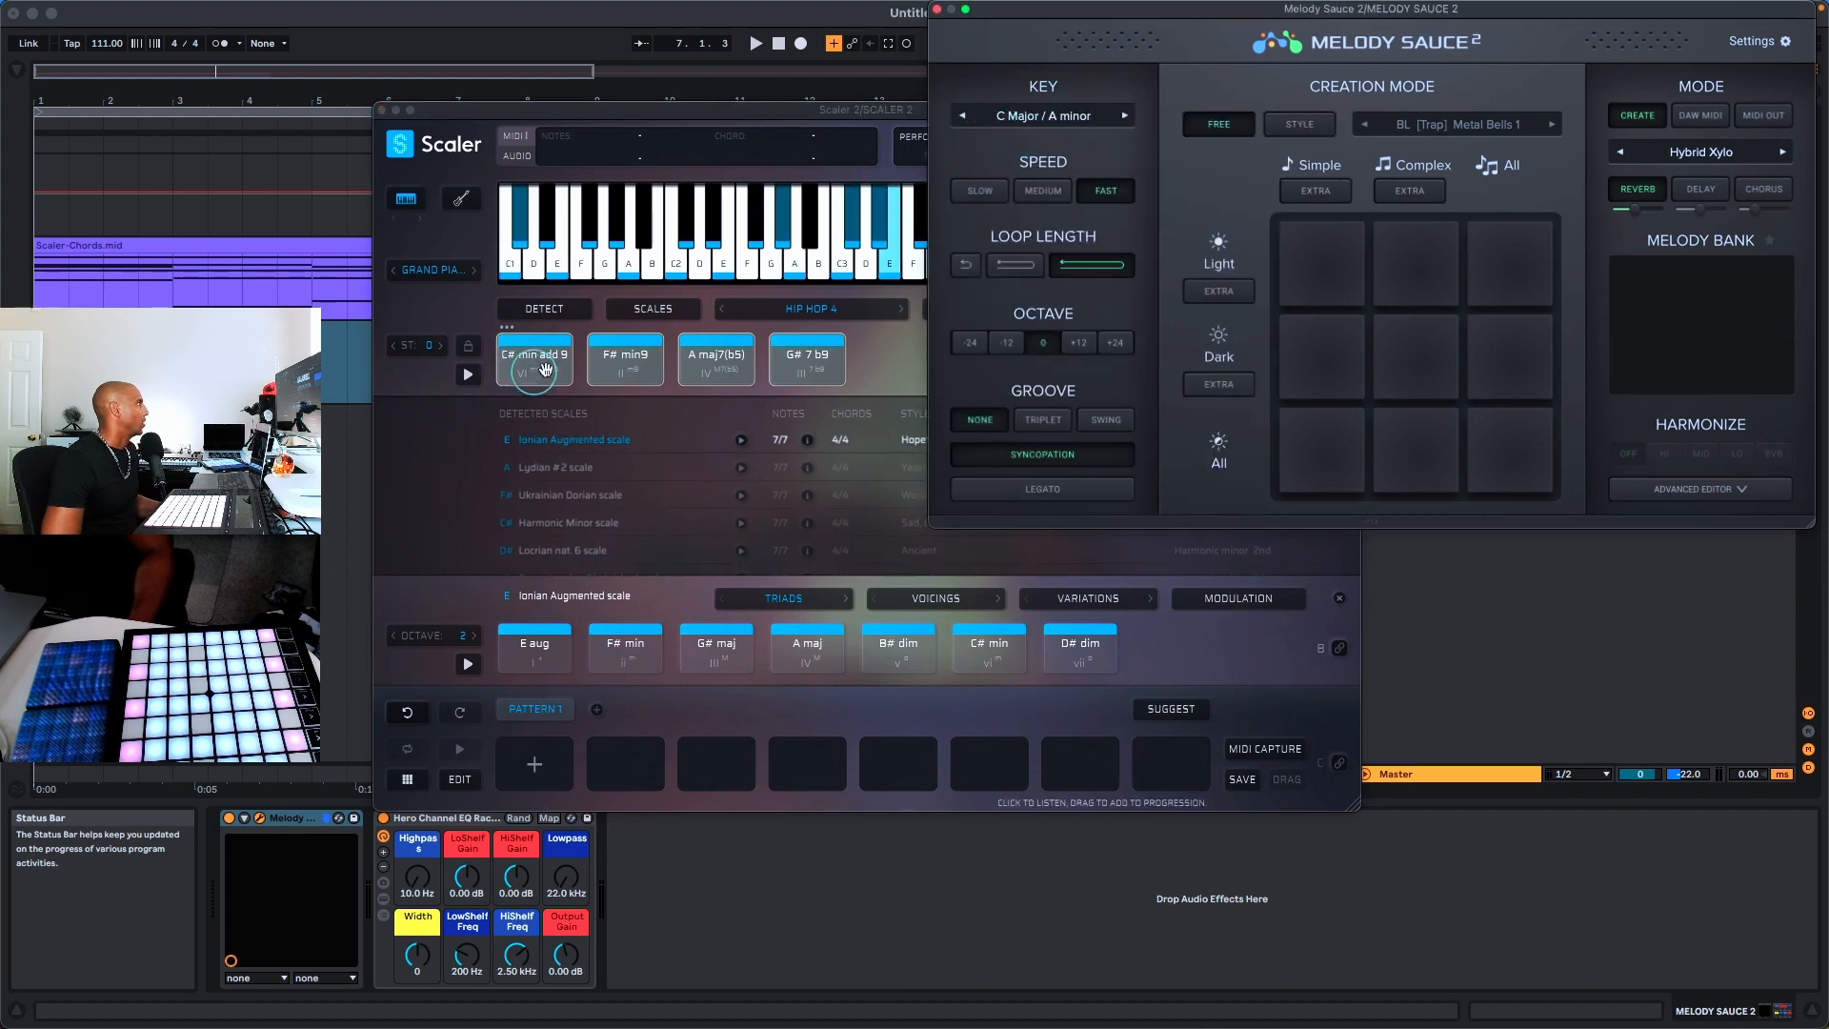
click(1016, 119)
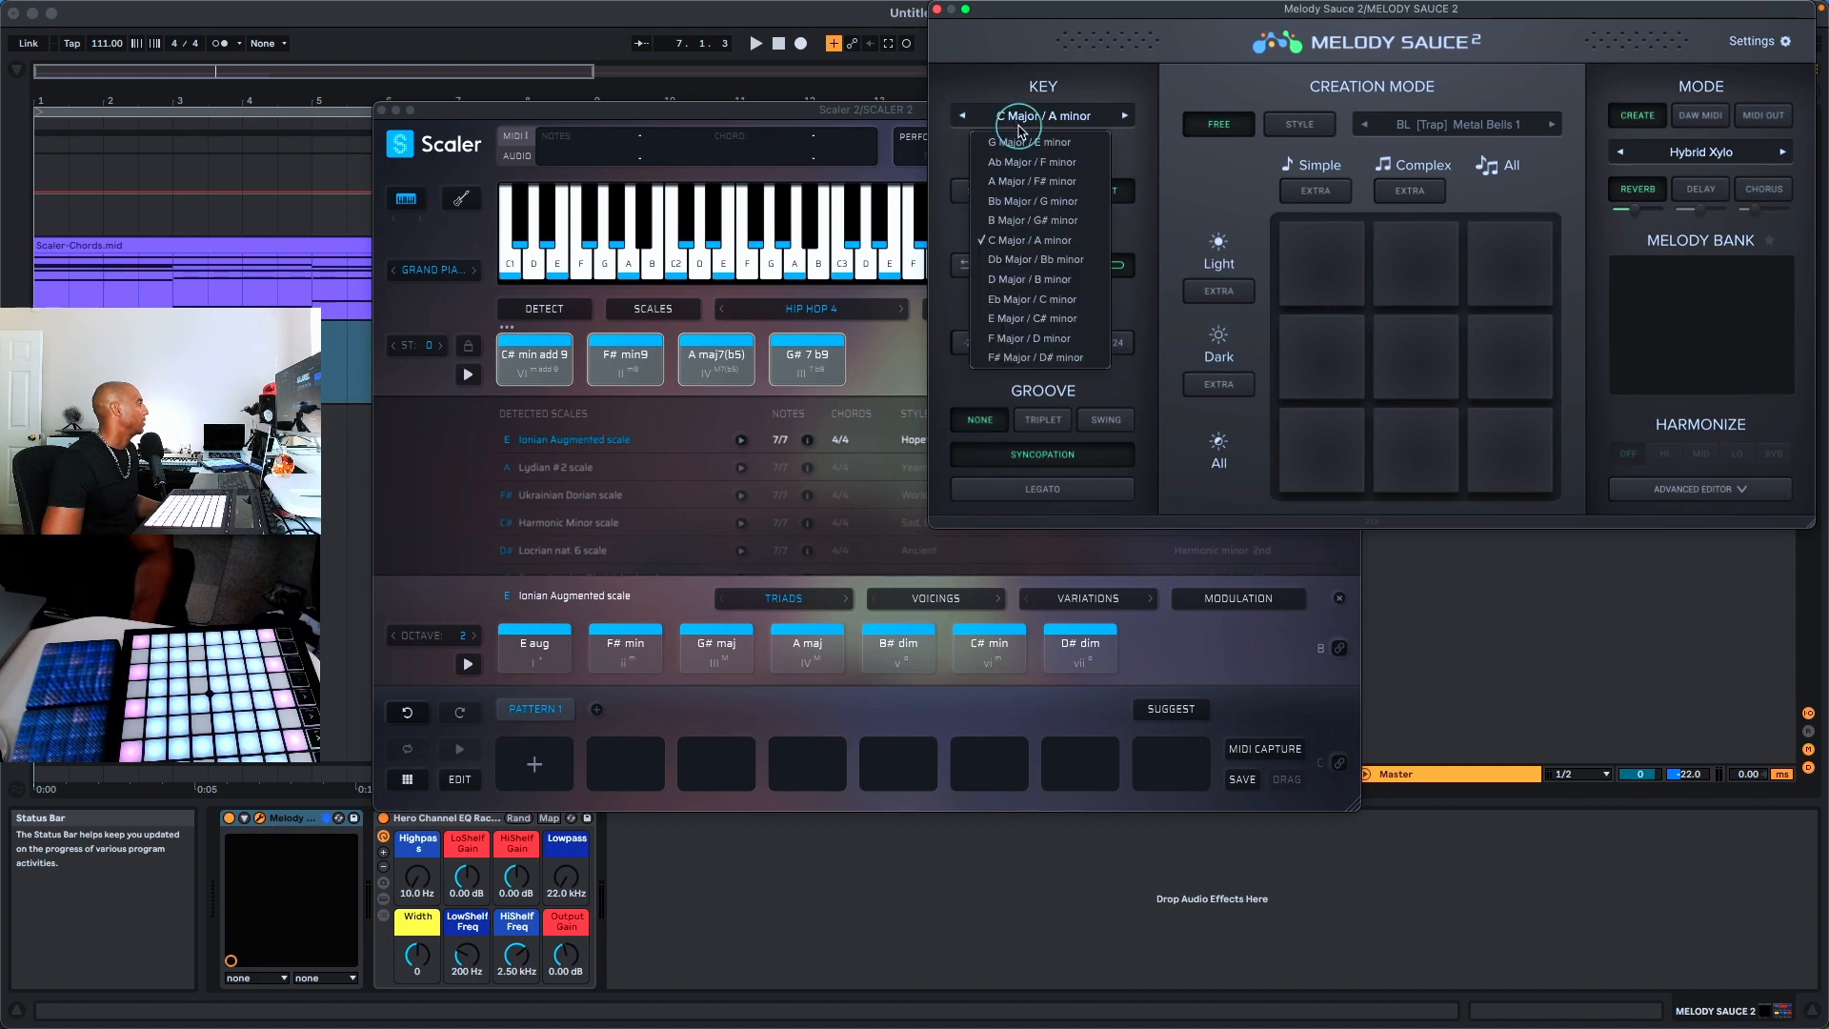
click(1077, 326)
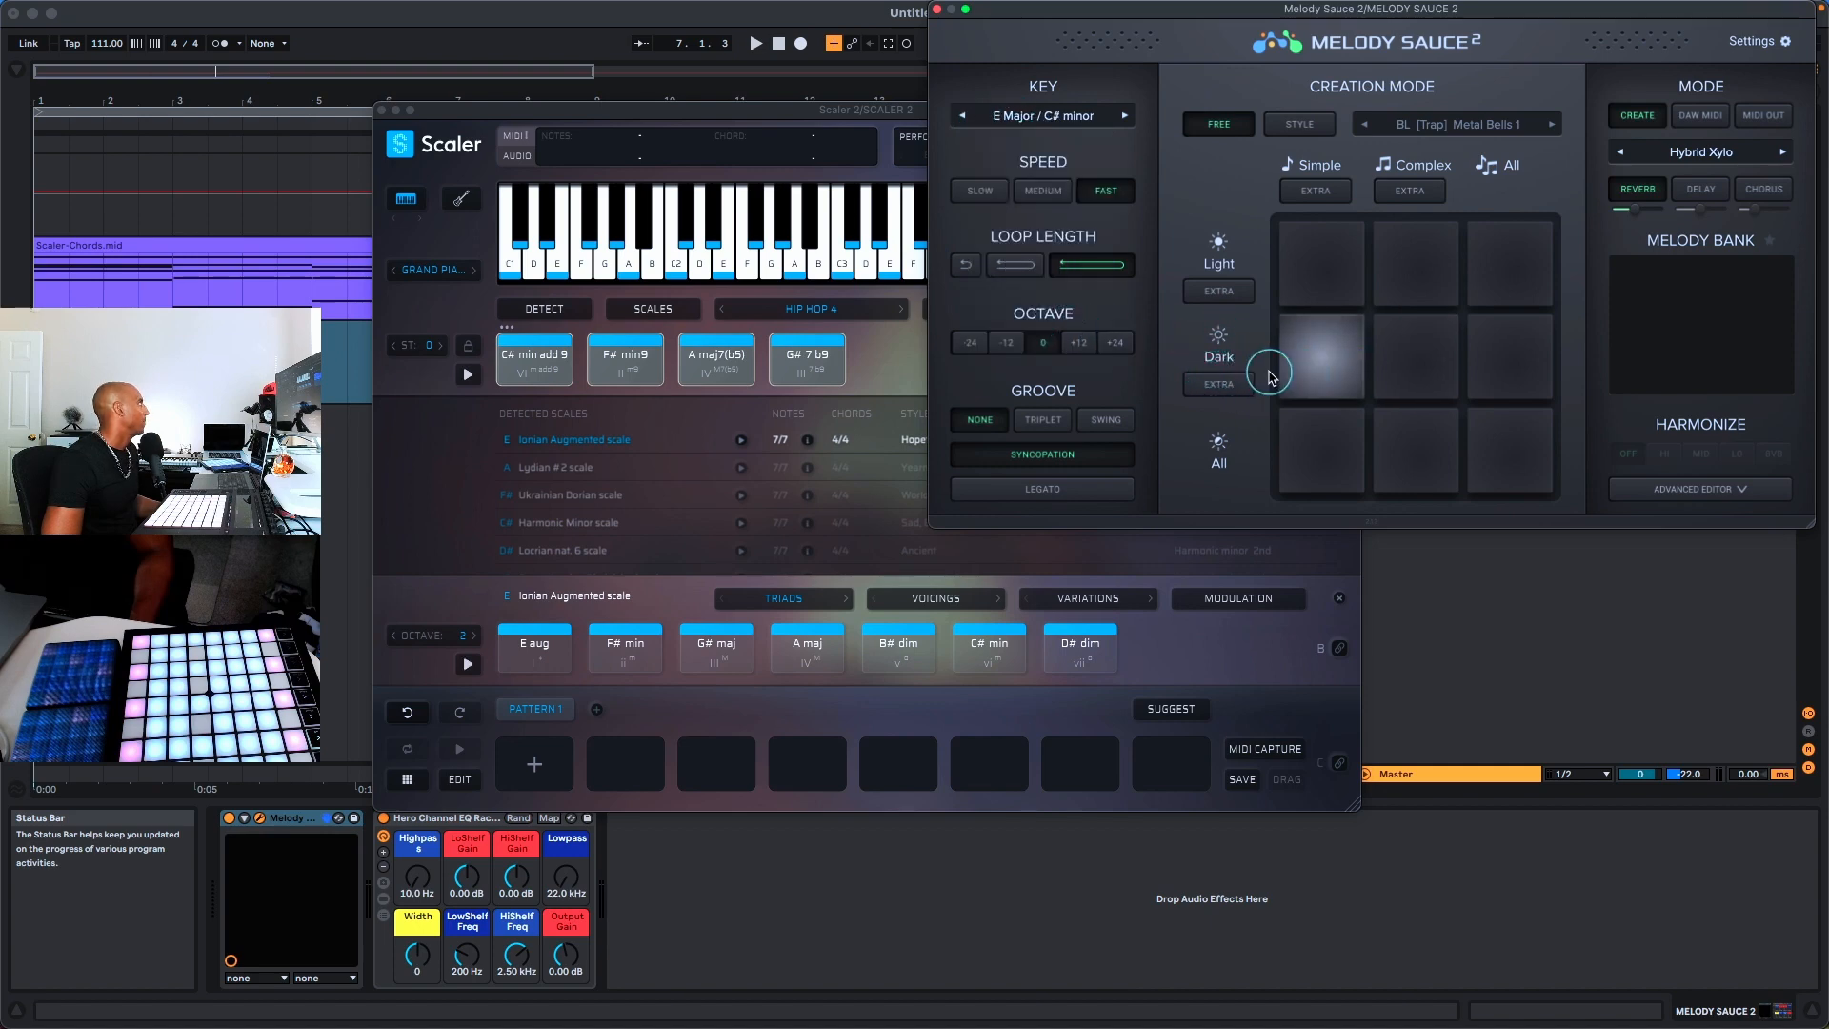
Switch the creation mode to Style with the FL [Hip Hop] Flute 2 preset and try the Medium speed
click(1307, 127)
click(1482, 132)
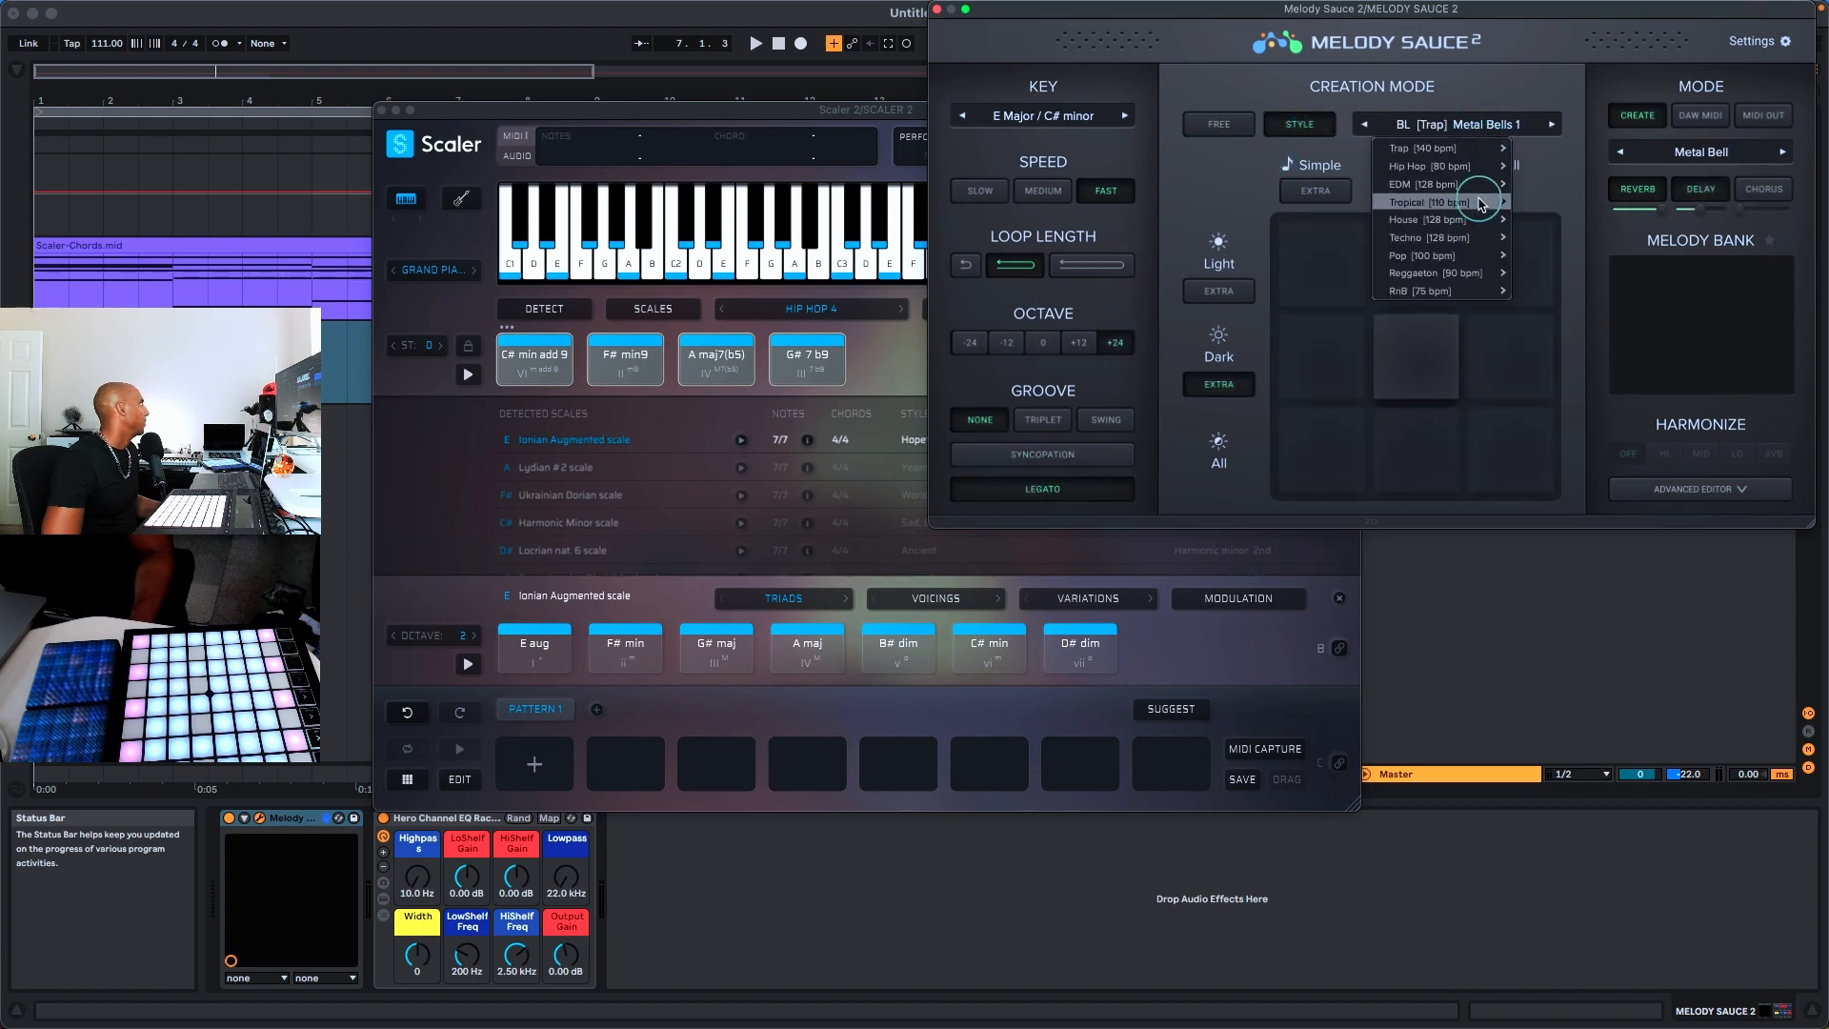
mouse_move(1471, 167)
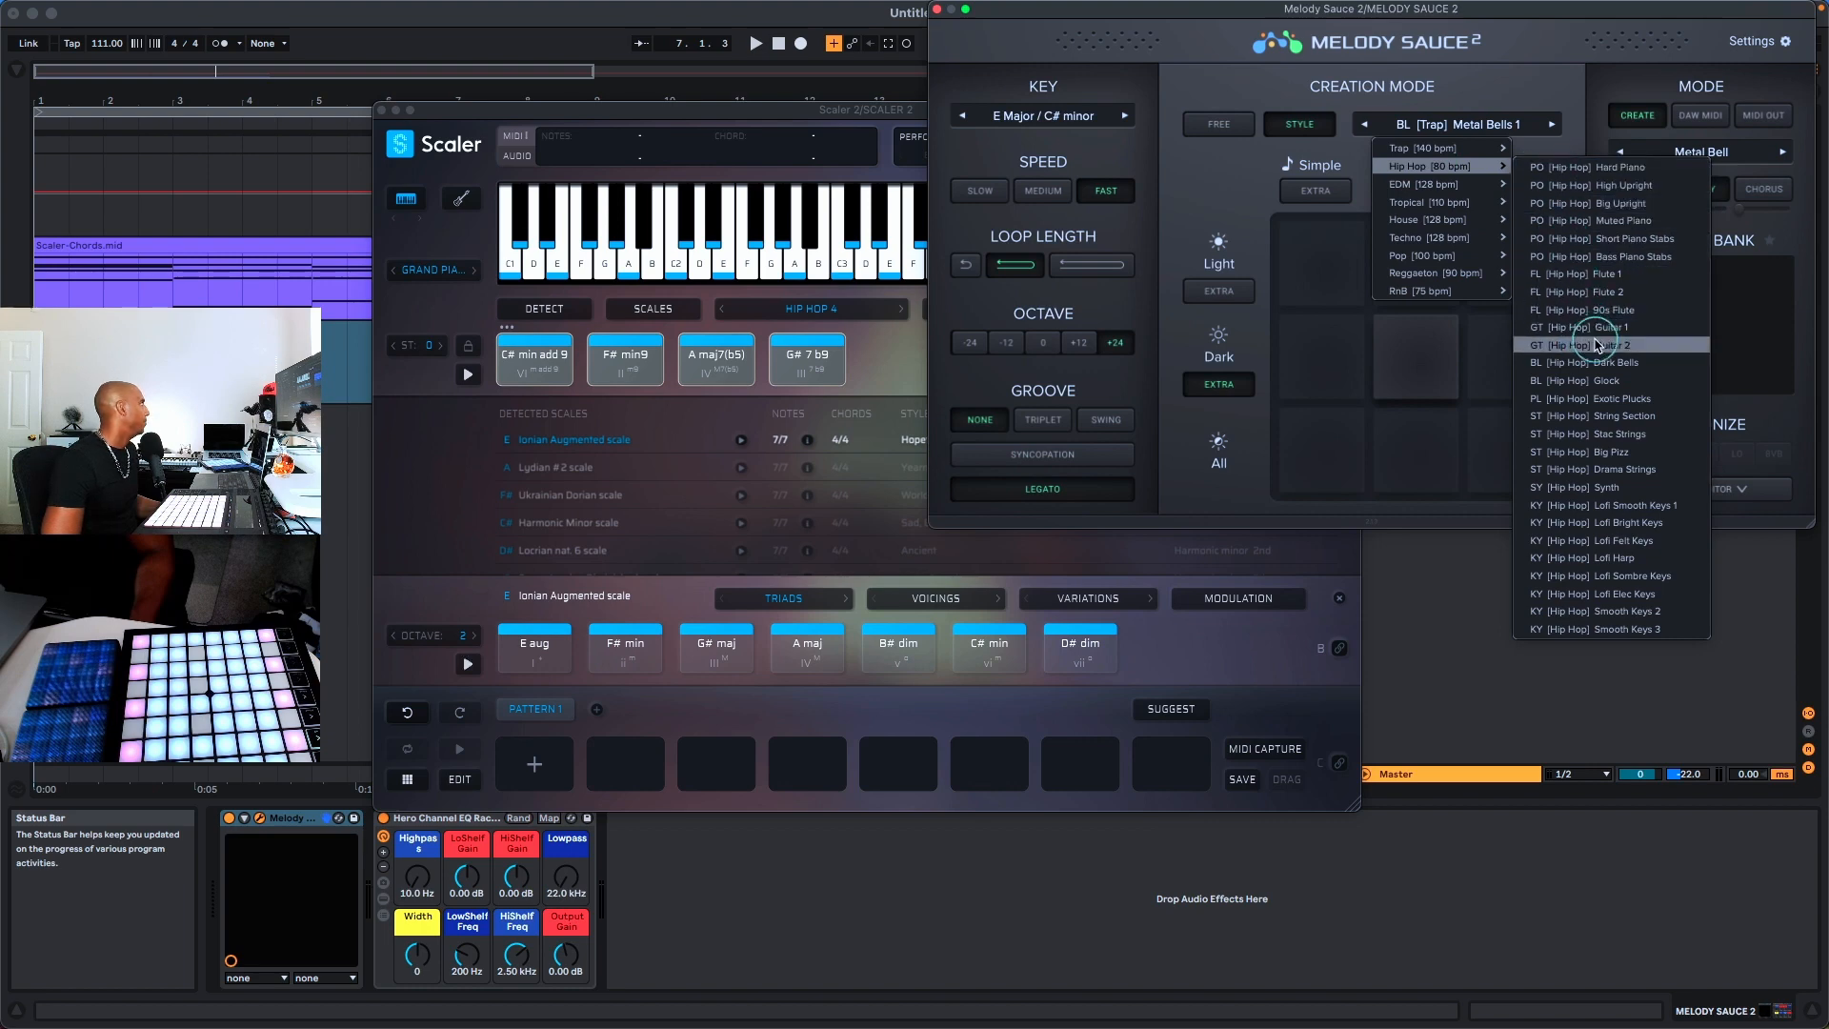
click(1619, 291)
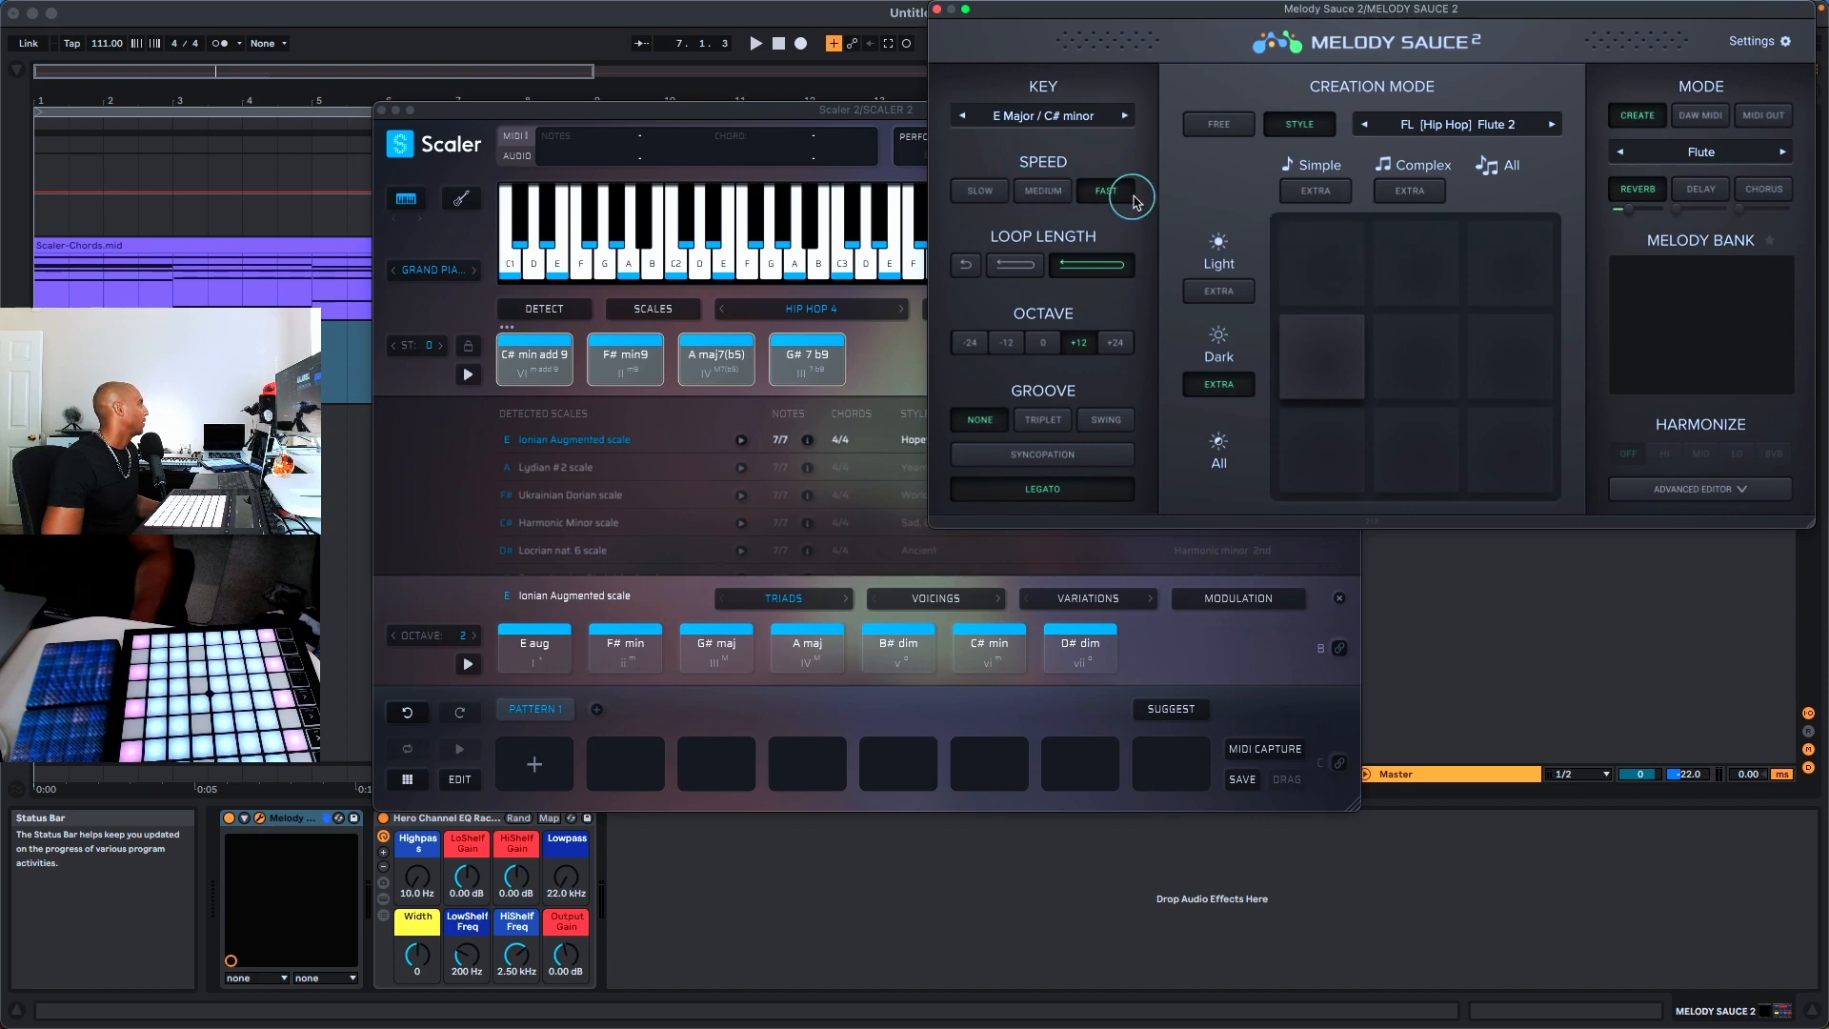
click(1059, 192)
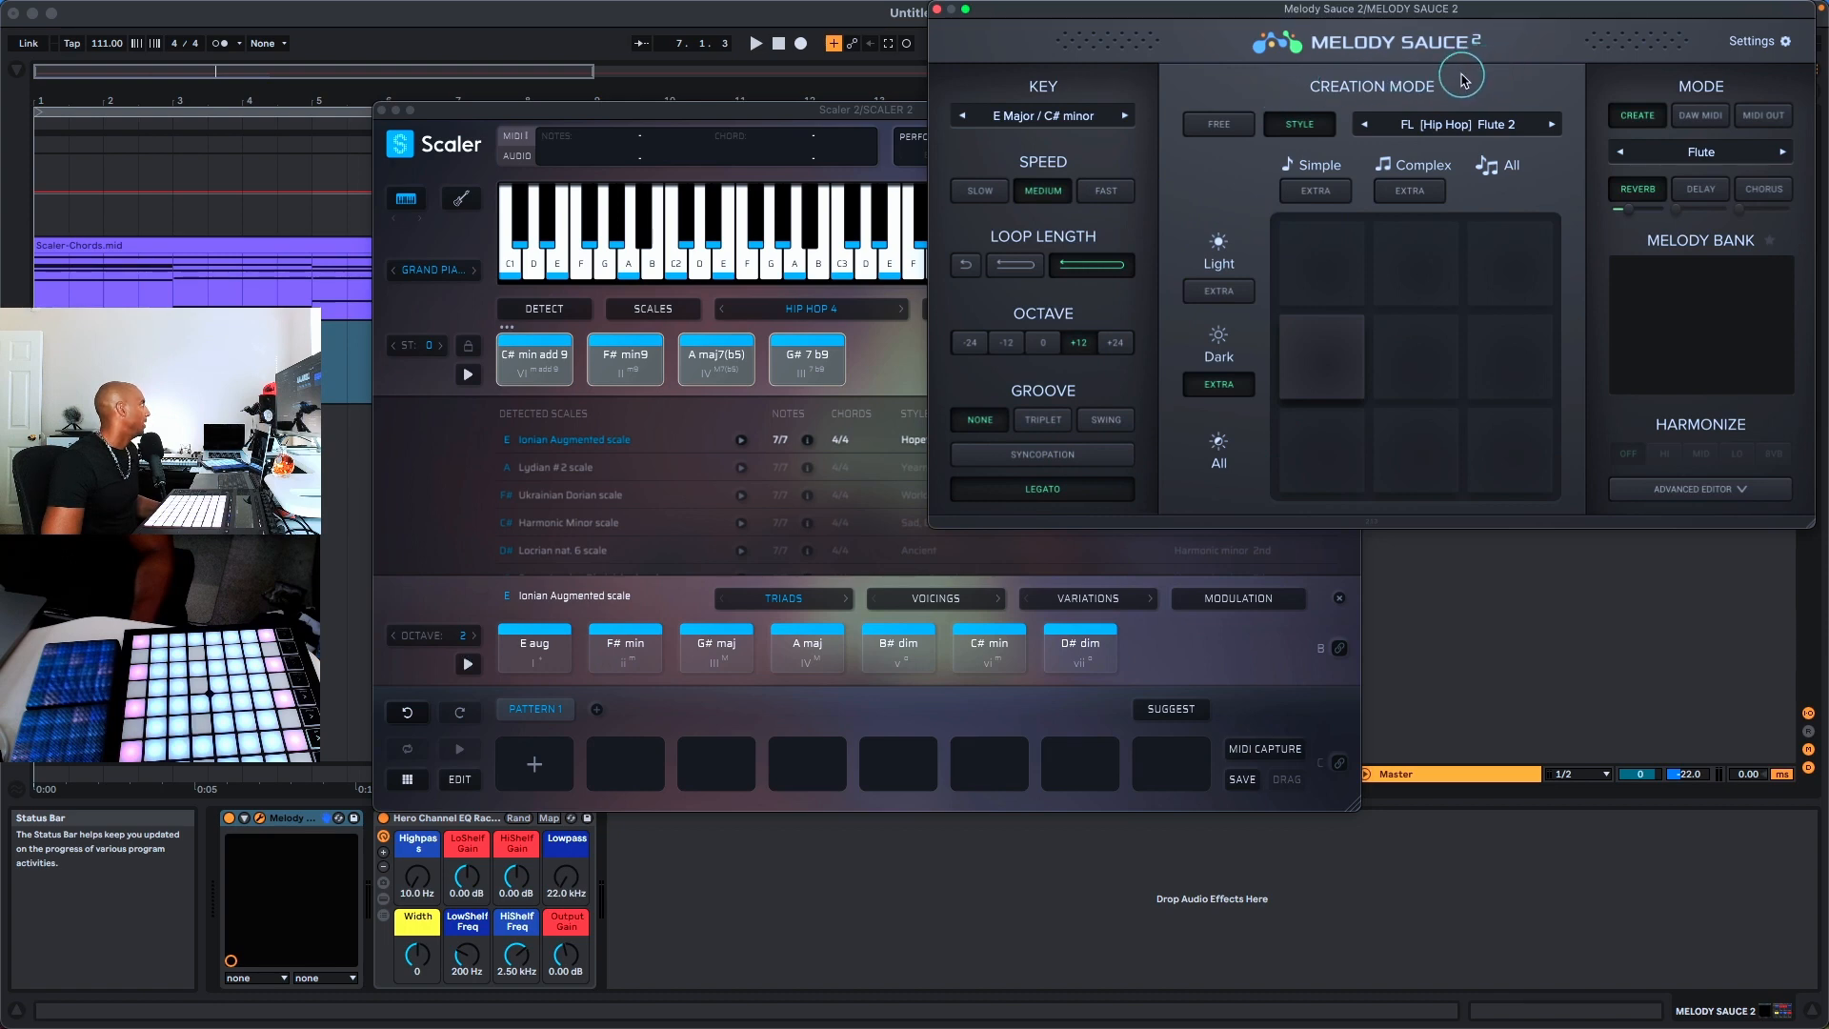
Generate three melodies from the Simple/Dark pad using the Fast speed
click(1353, 371)
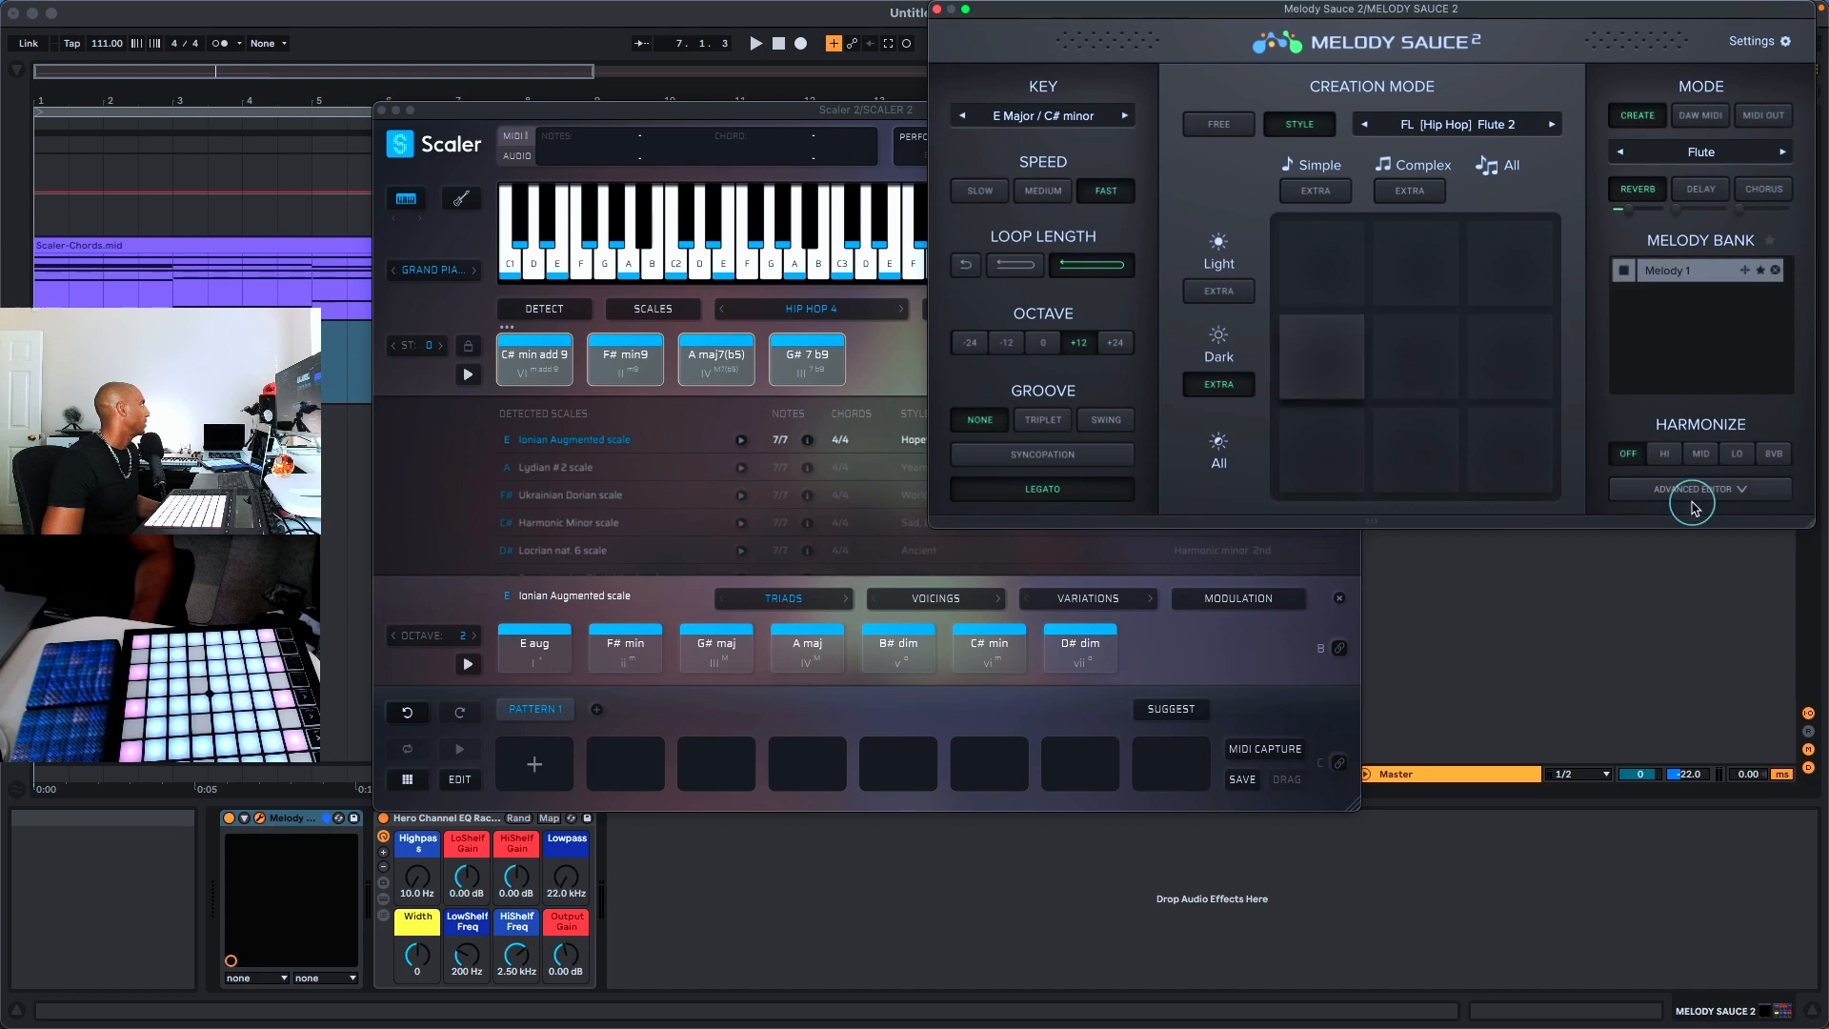
click(1312, 350)
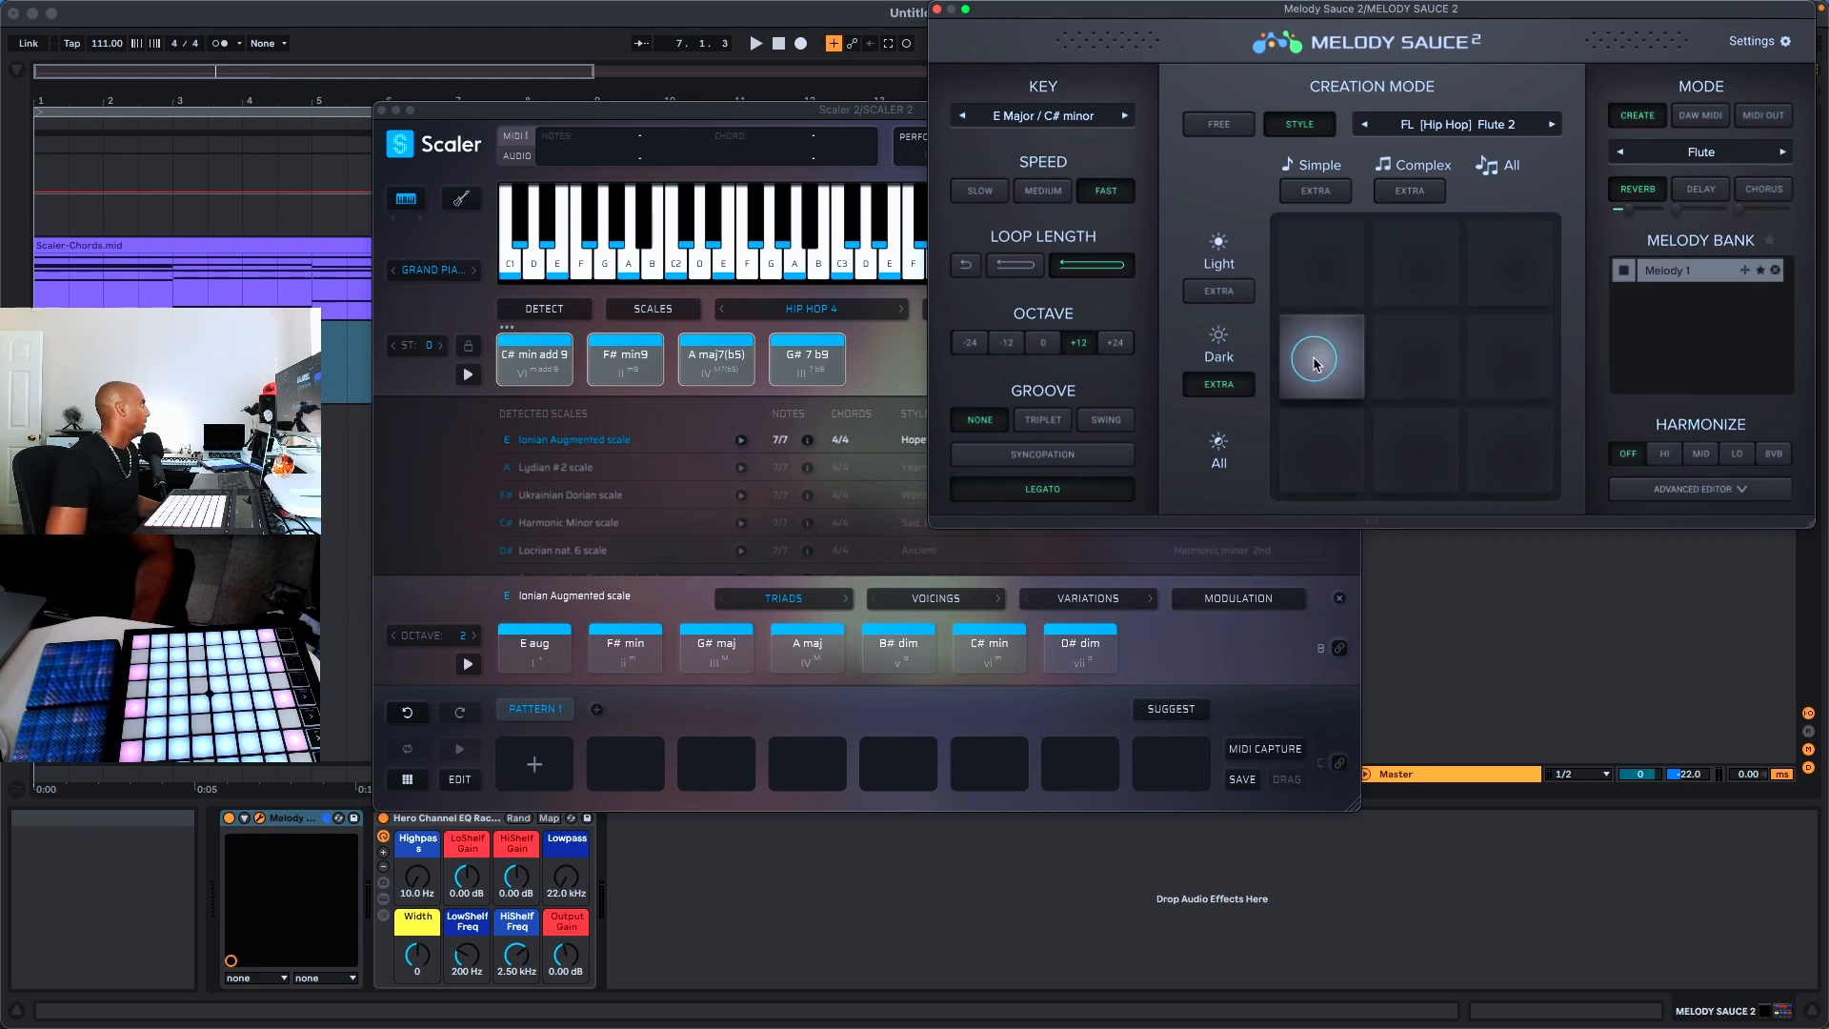
click(1314, 363)
click(1314, 363)
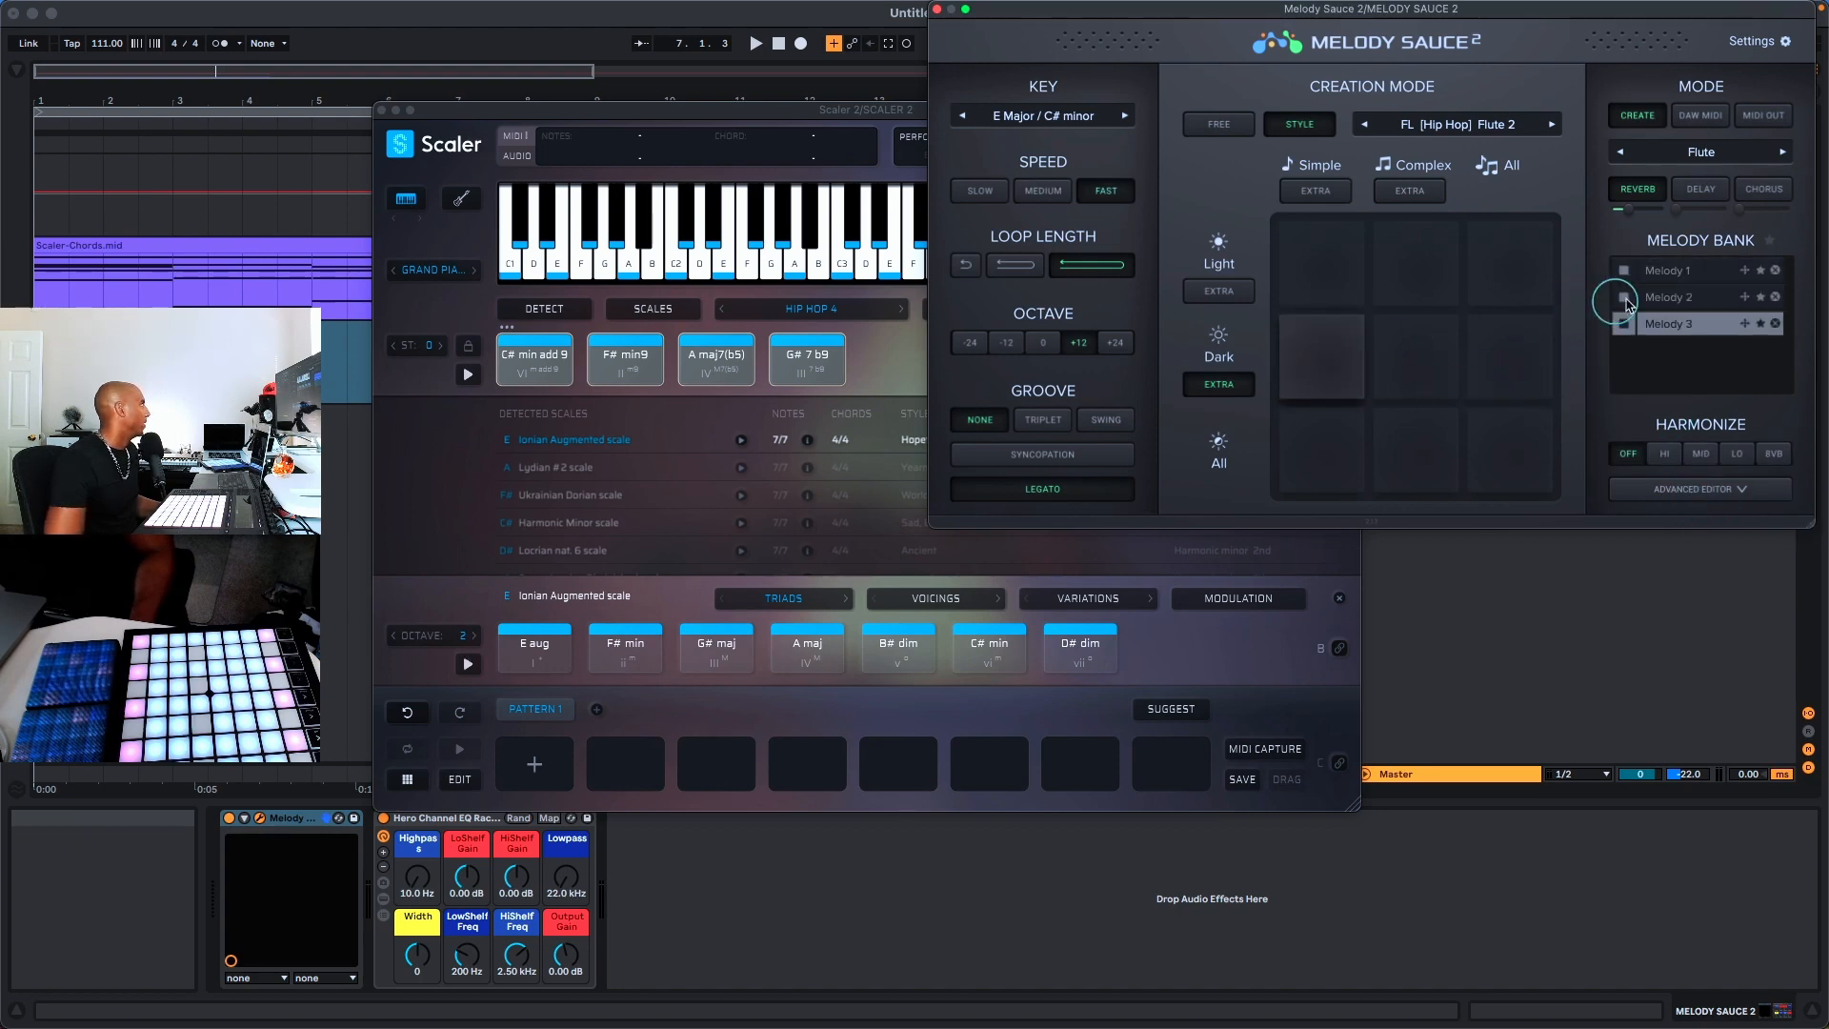
Select Melody 1 and play it along with the chord clip, moving the Scaler 2 window clear of the arrangement
click(1659, 280)
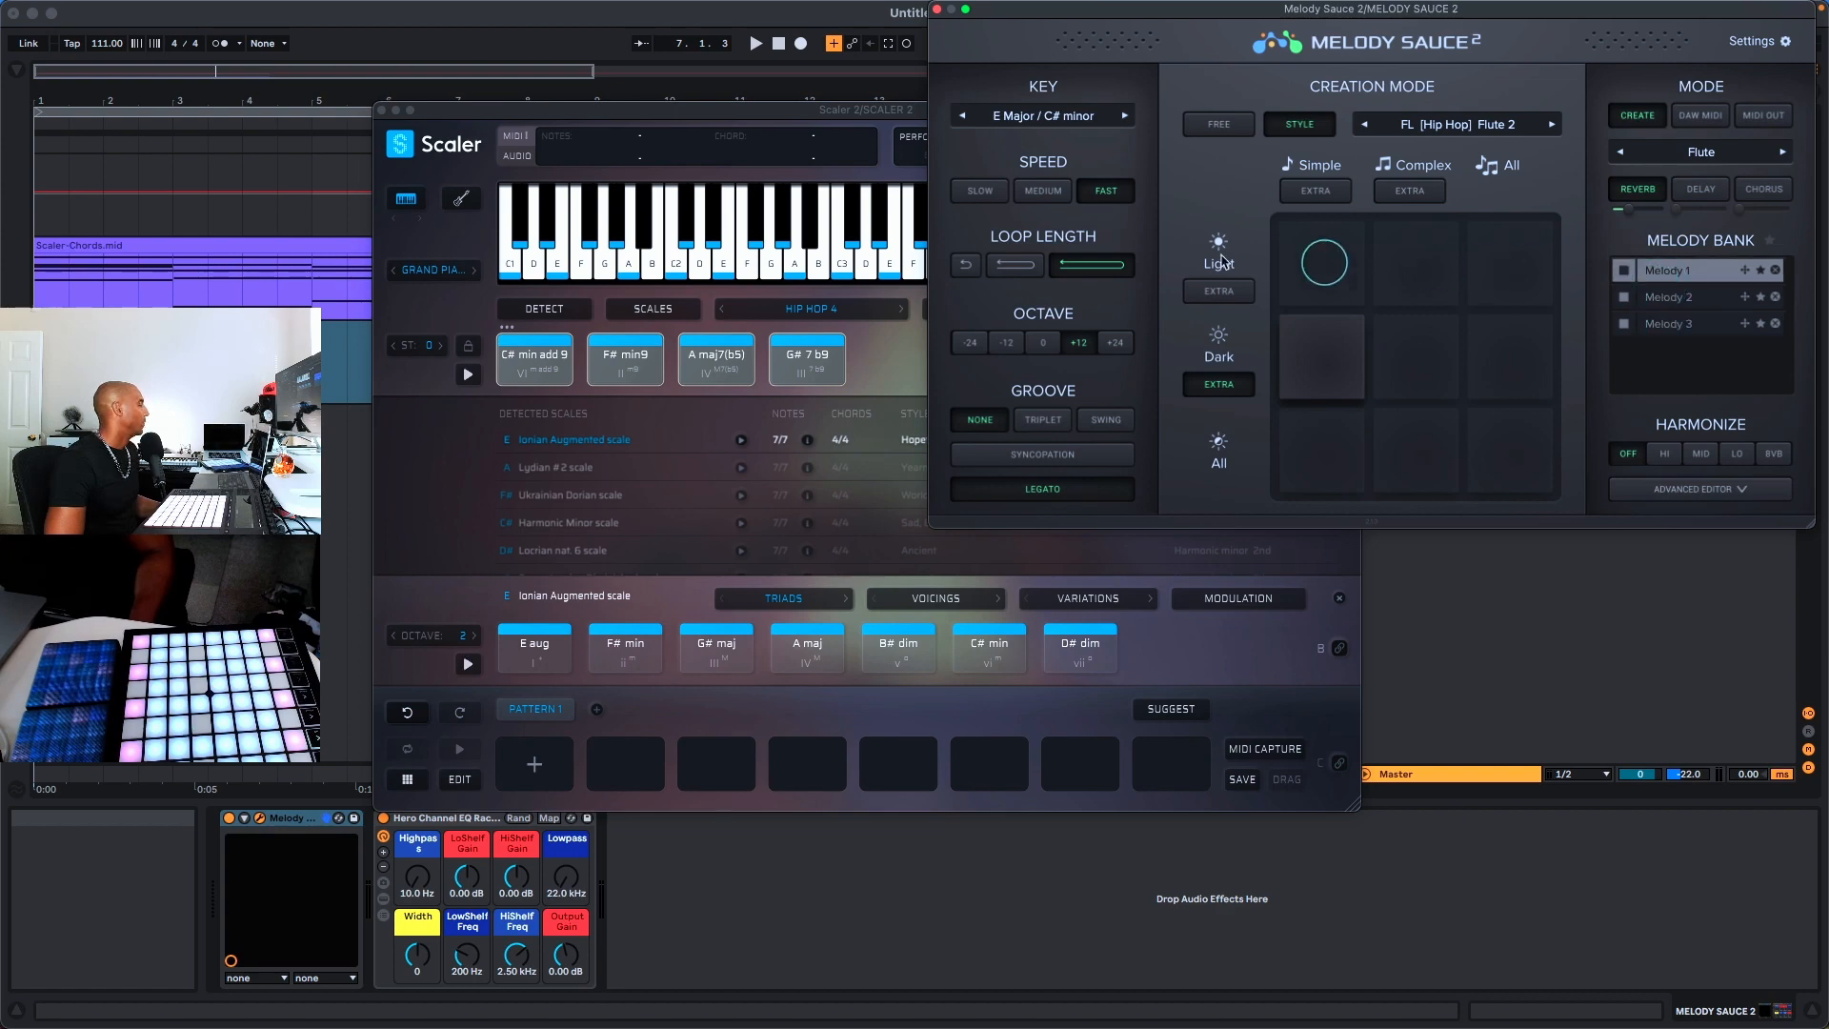
key(space)
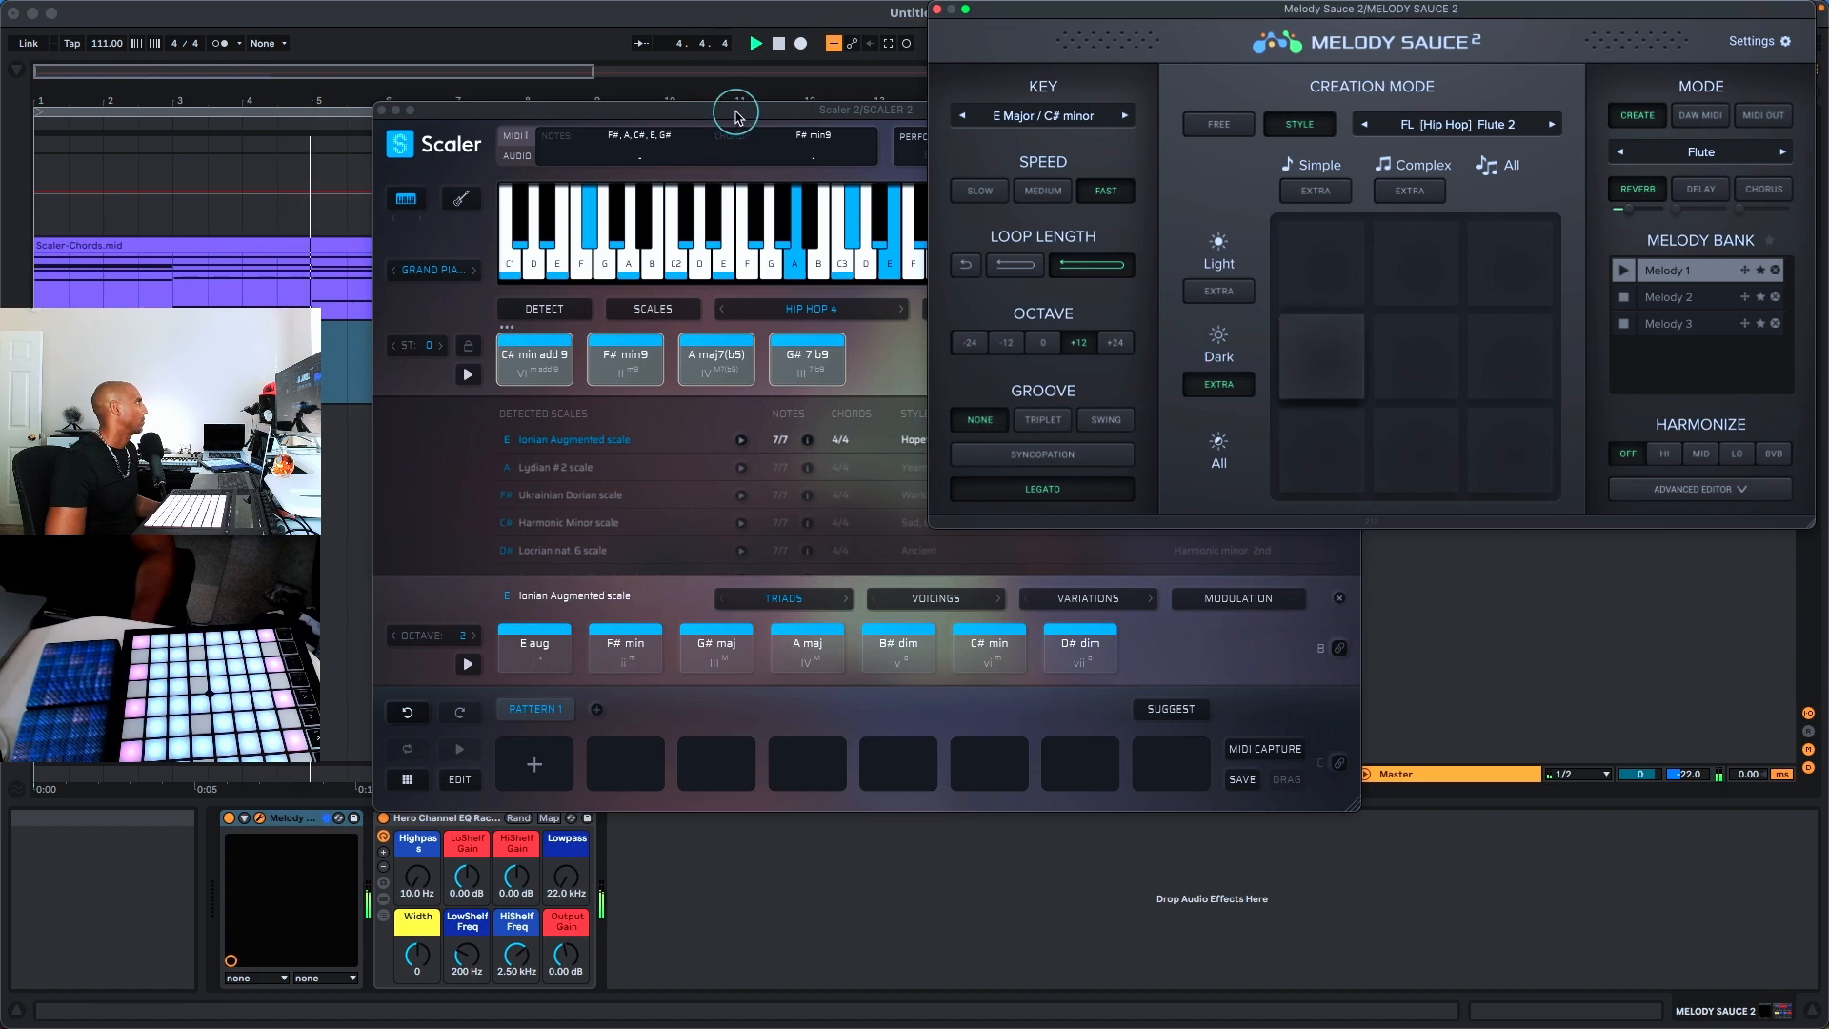
drag(734, 110, 998, 329)
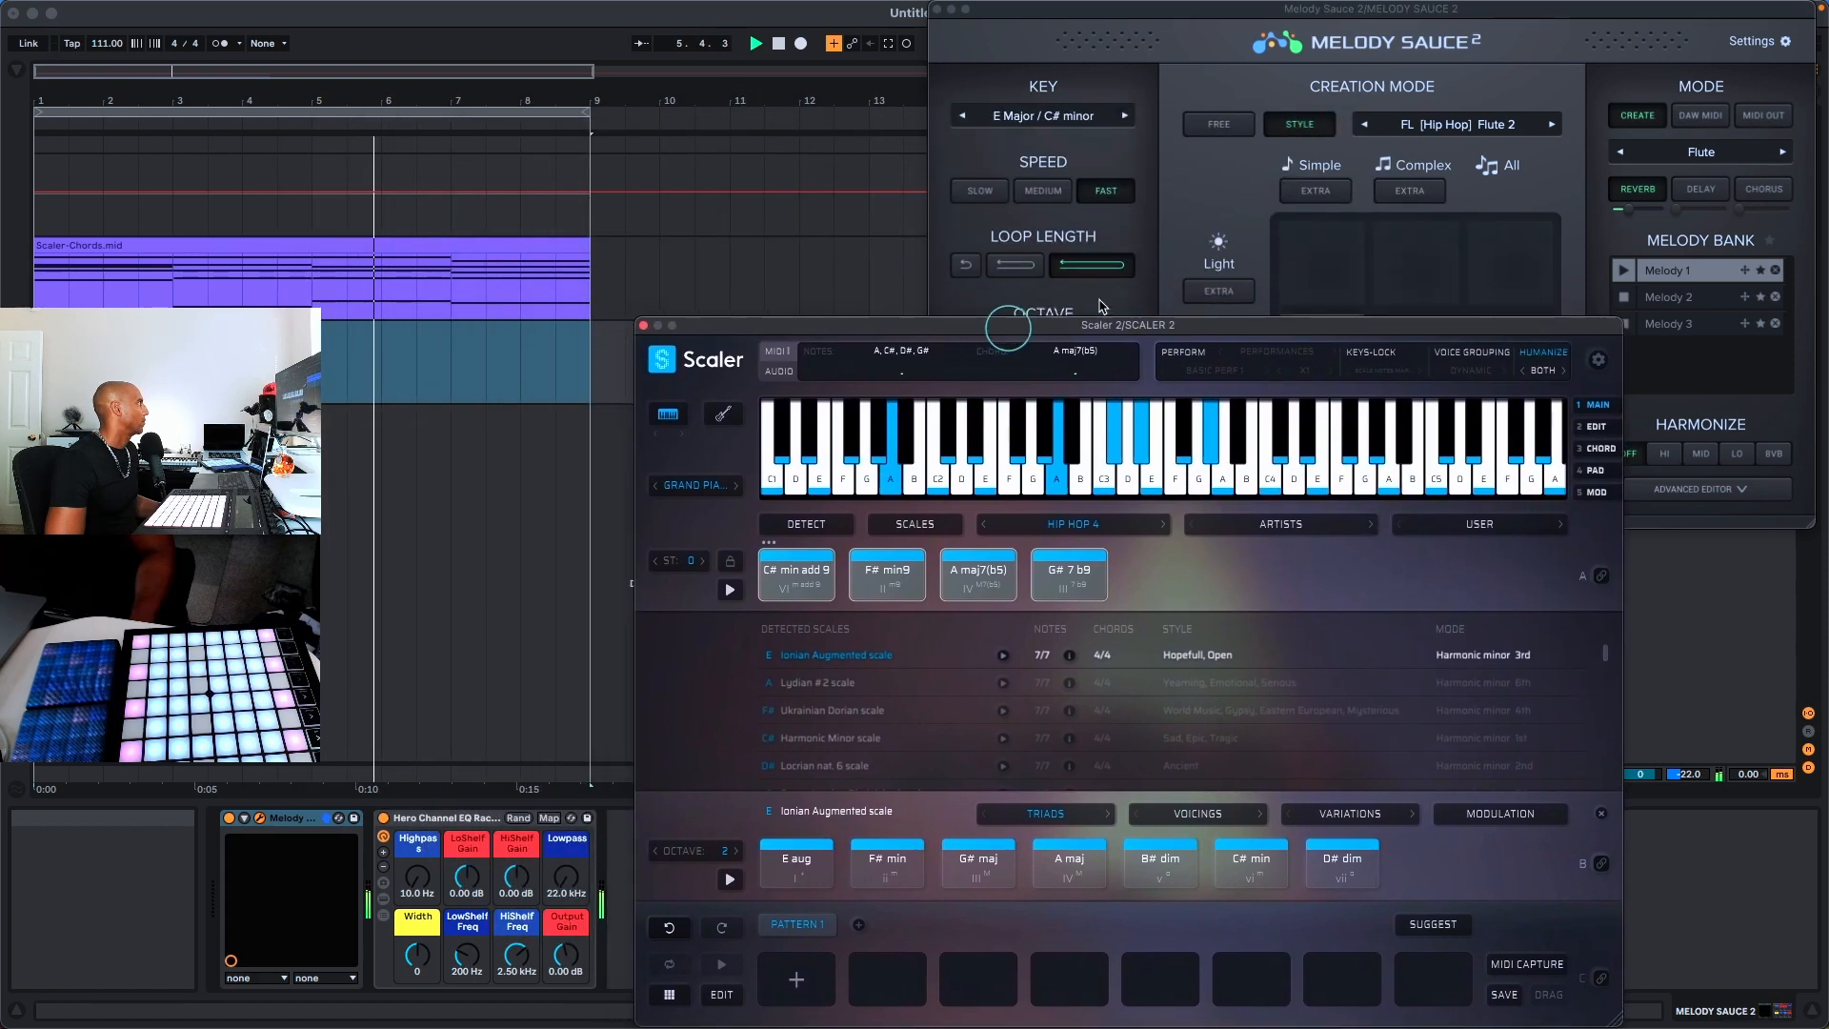
Bring Melody Sauce 2 to the front and audition Melody 2 and Melody 3 against the chord clip
click(1273, 25)
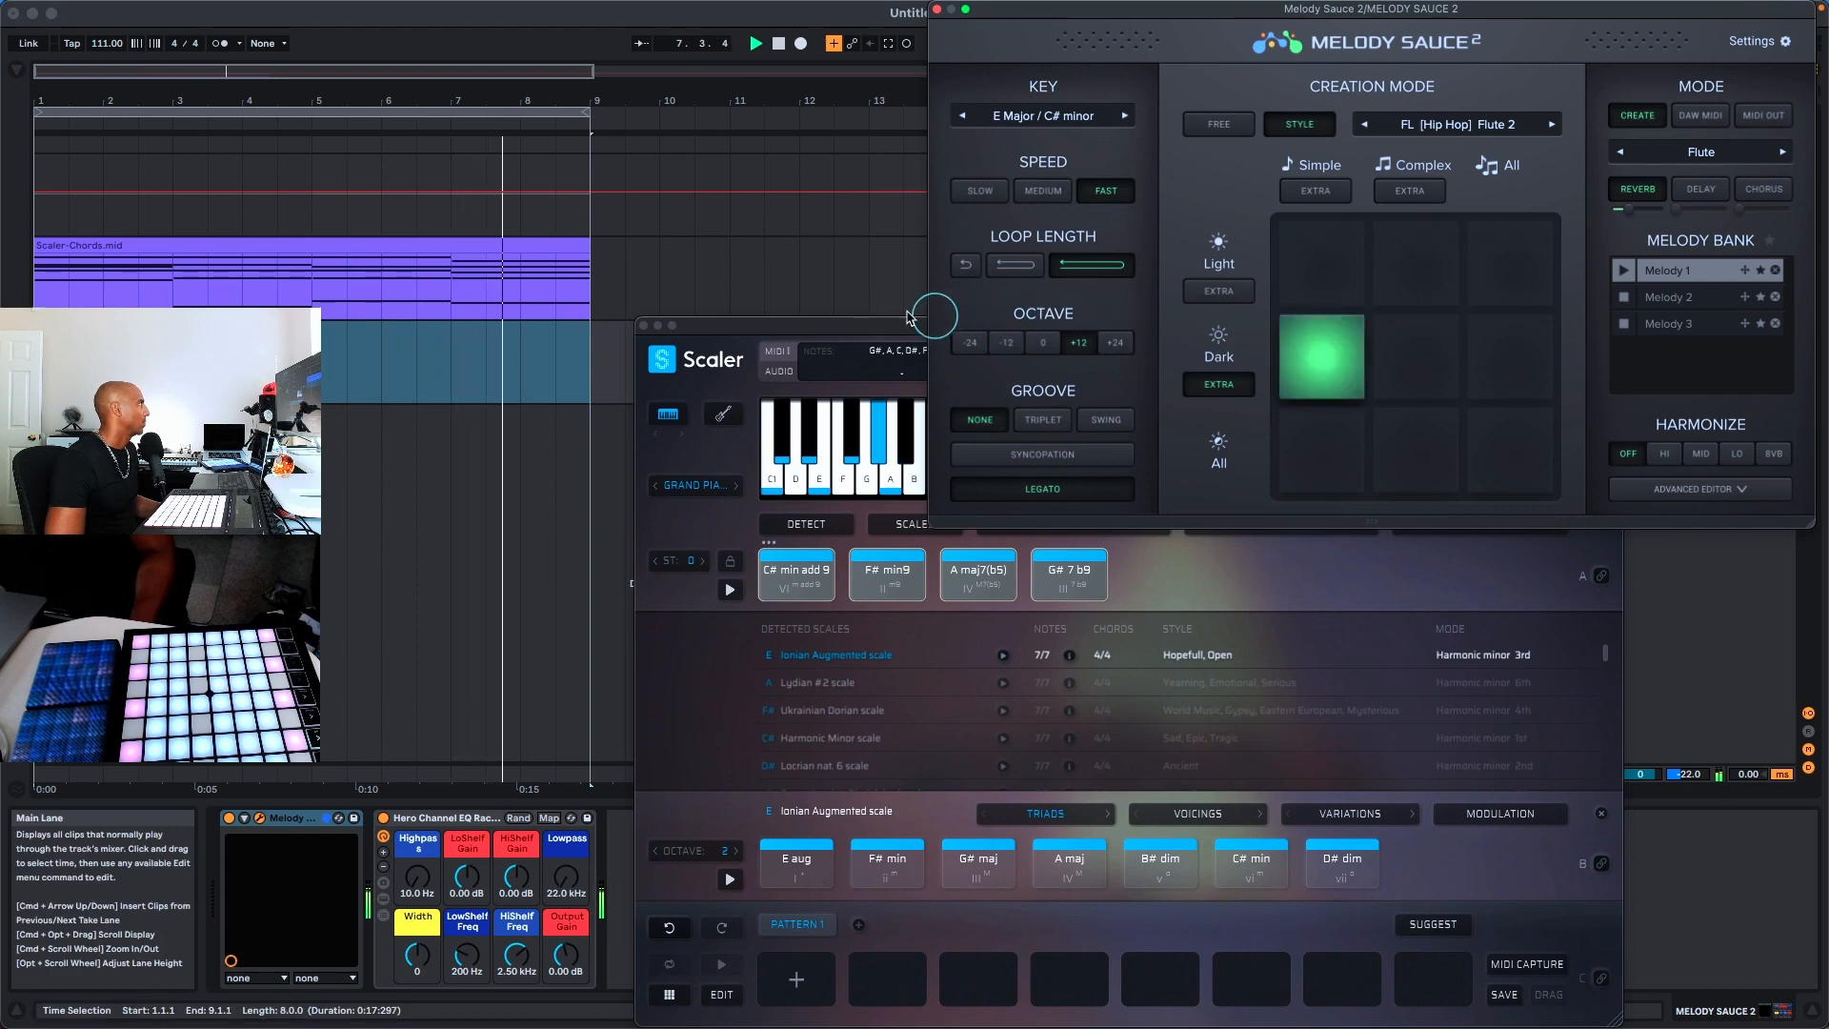
click(1676, 302)
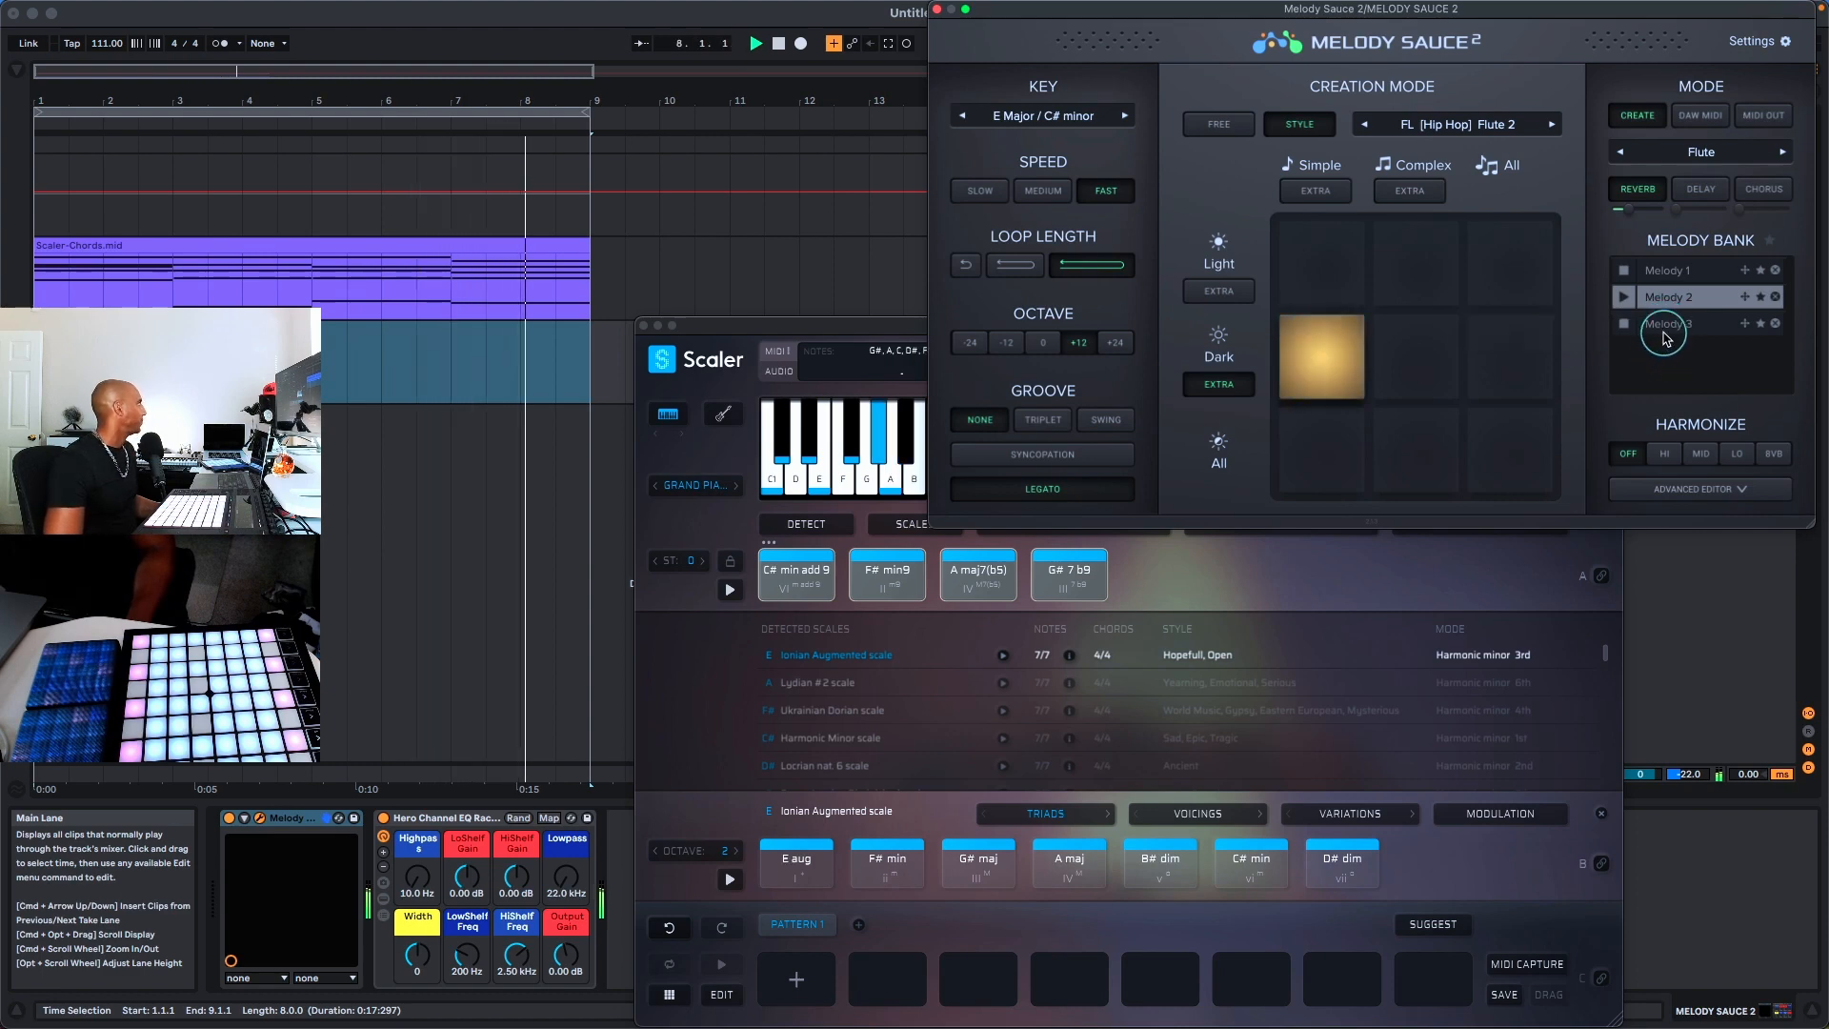
click(1667, 328)
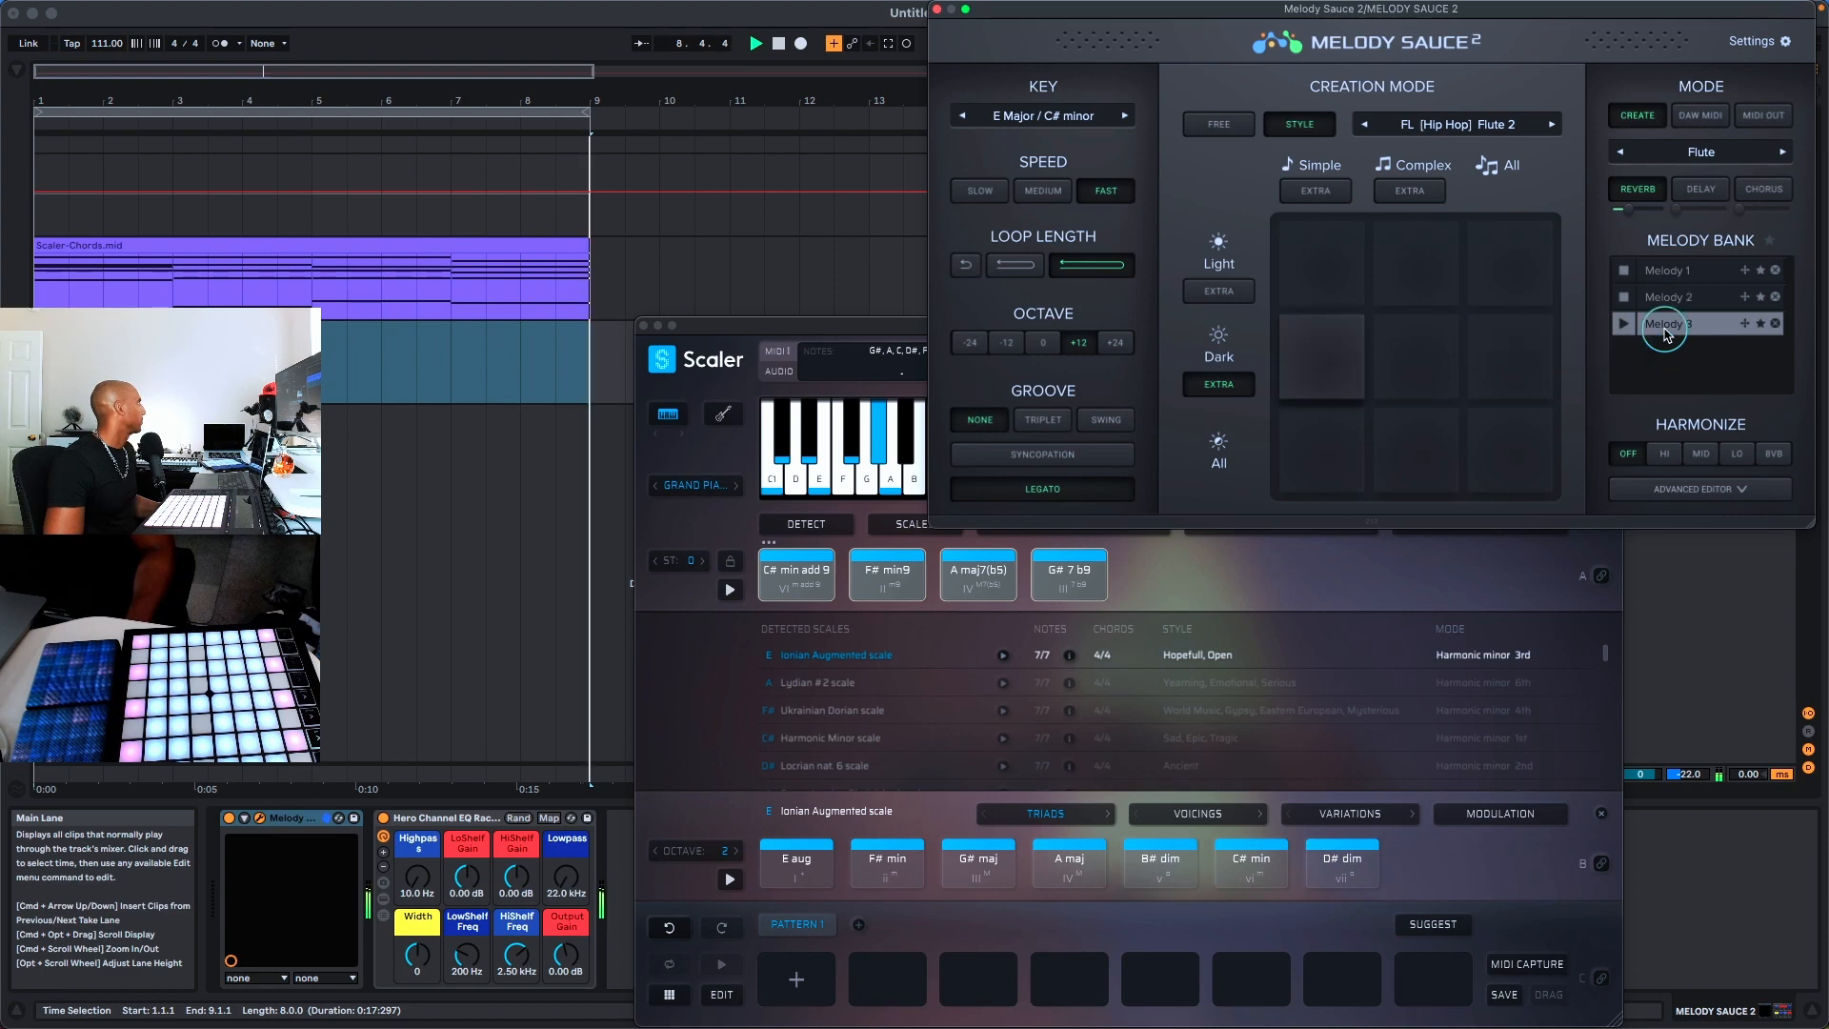
Select Melody 2, set its speed to Medium, and play it along with the chords
click(1054, 194)
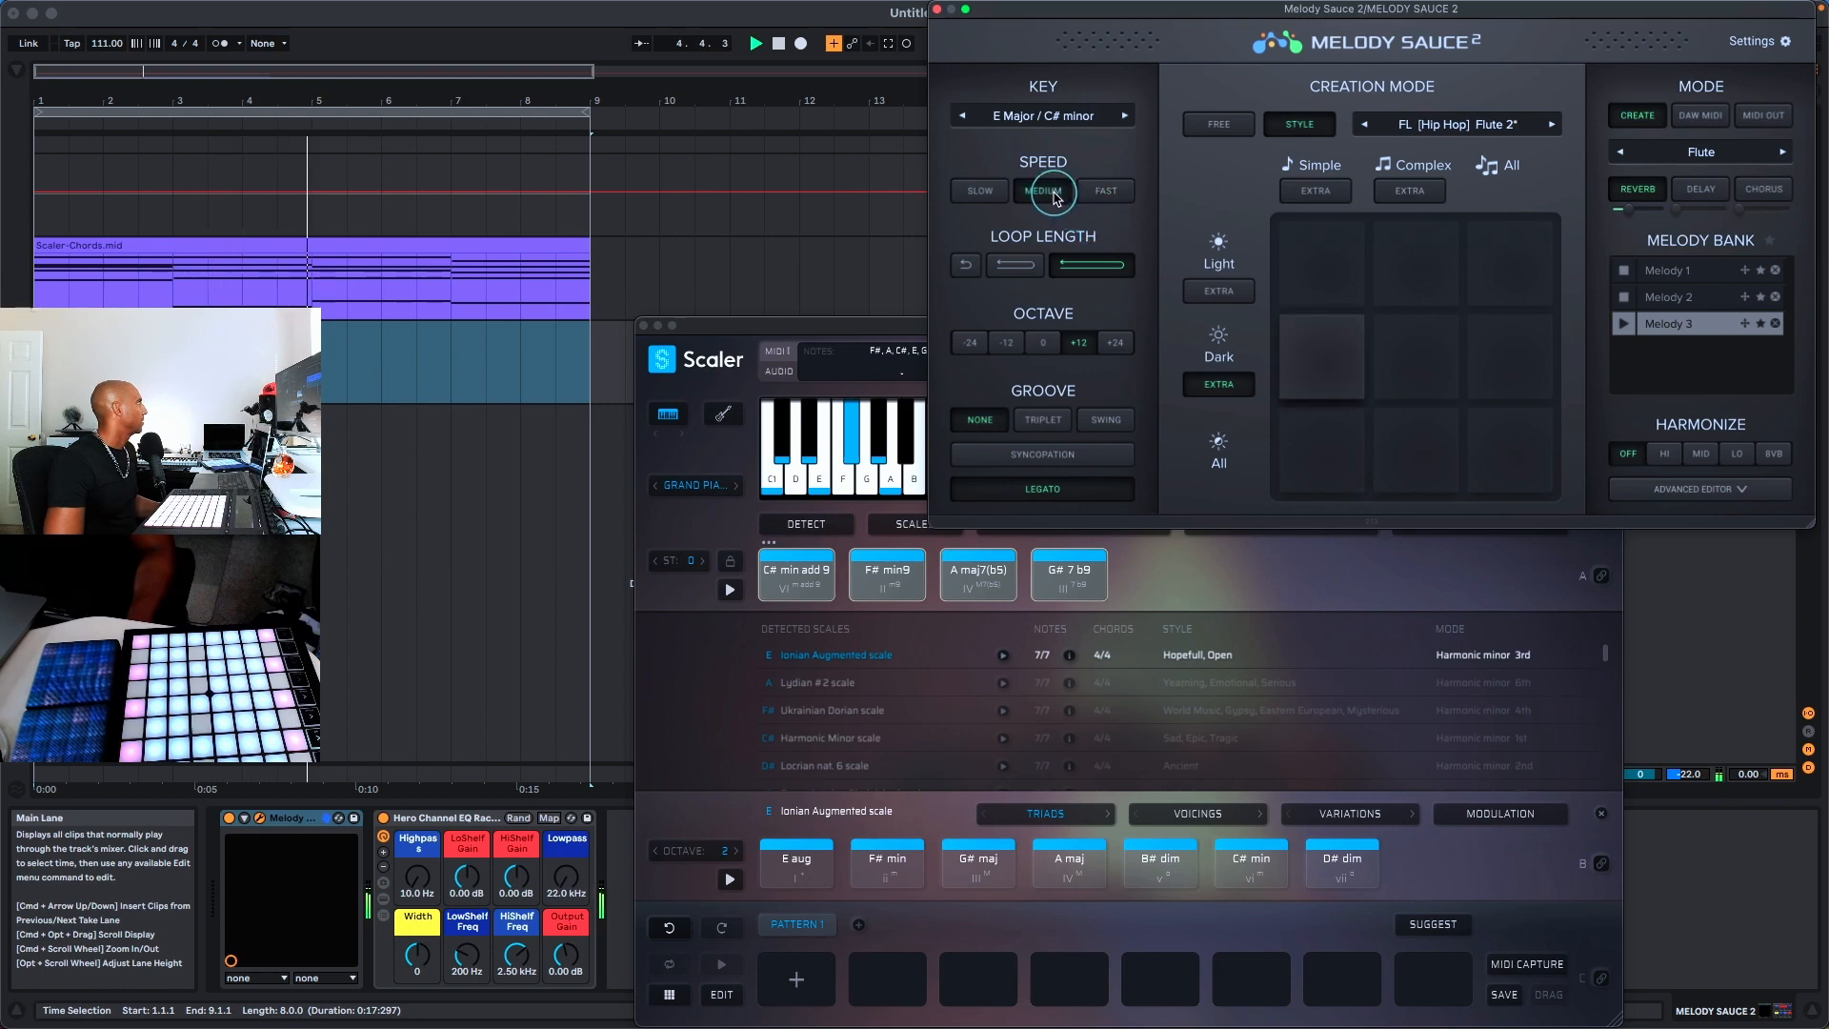
click(1669, 298)
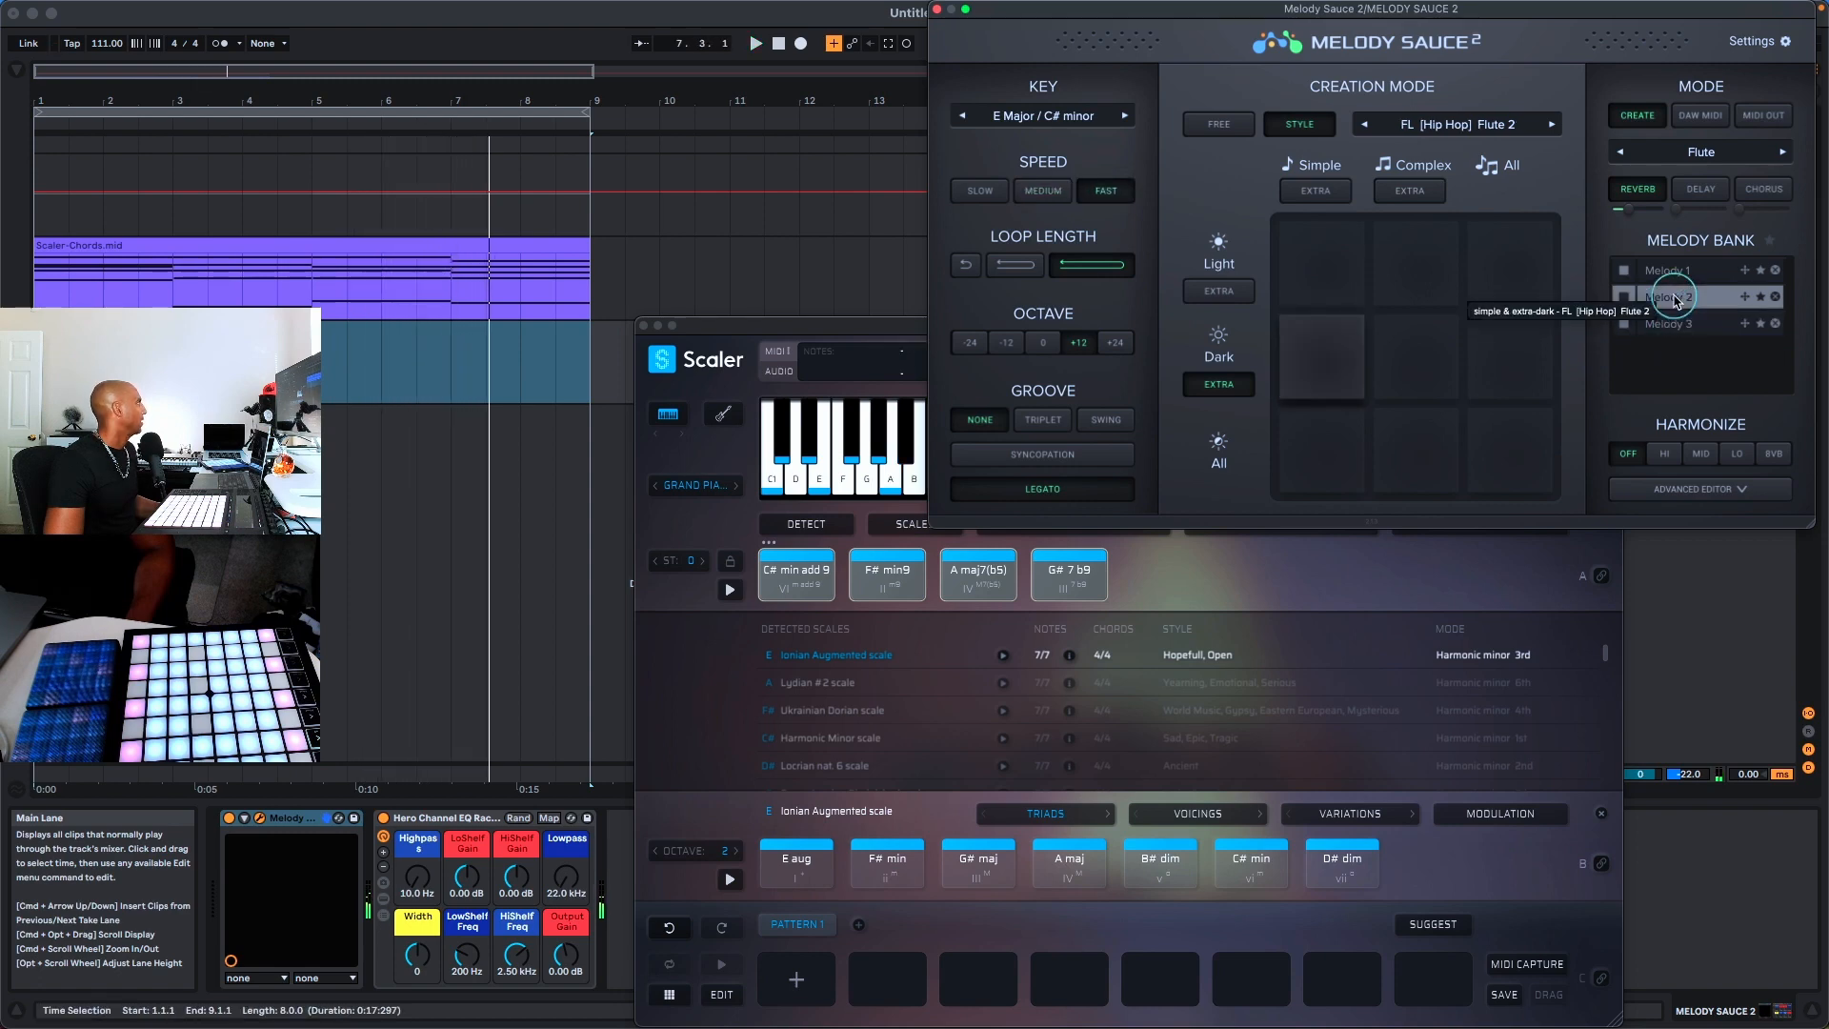
click(1041, 191)
click(1658, 303)
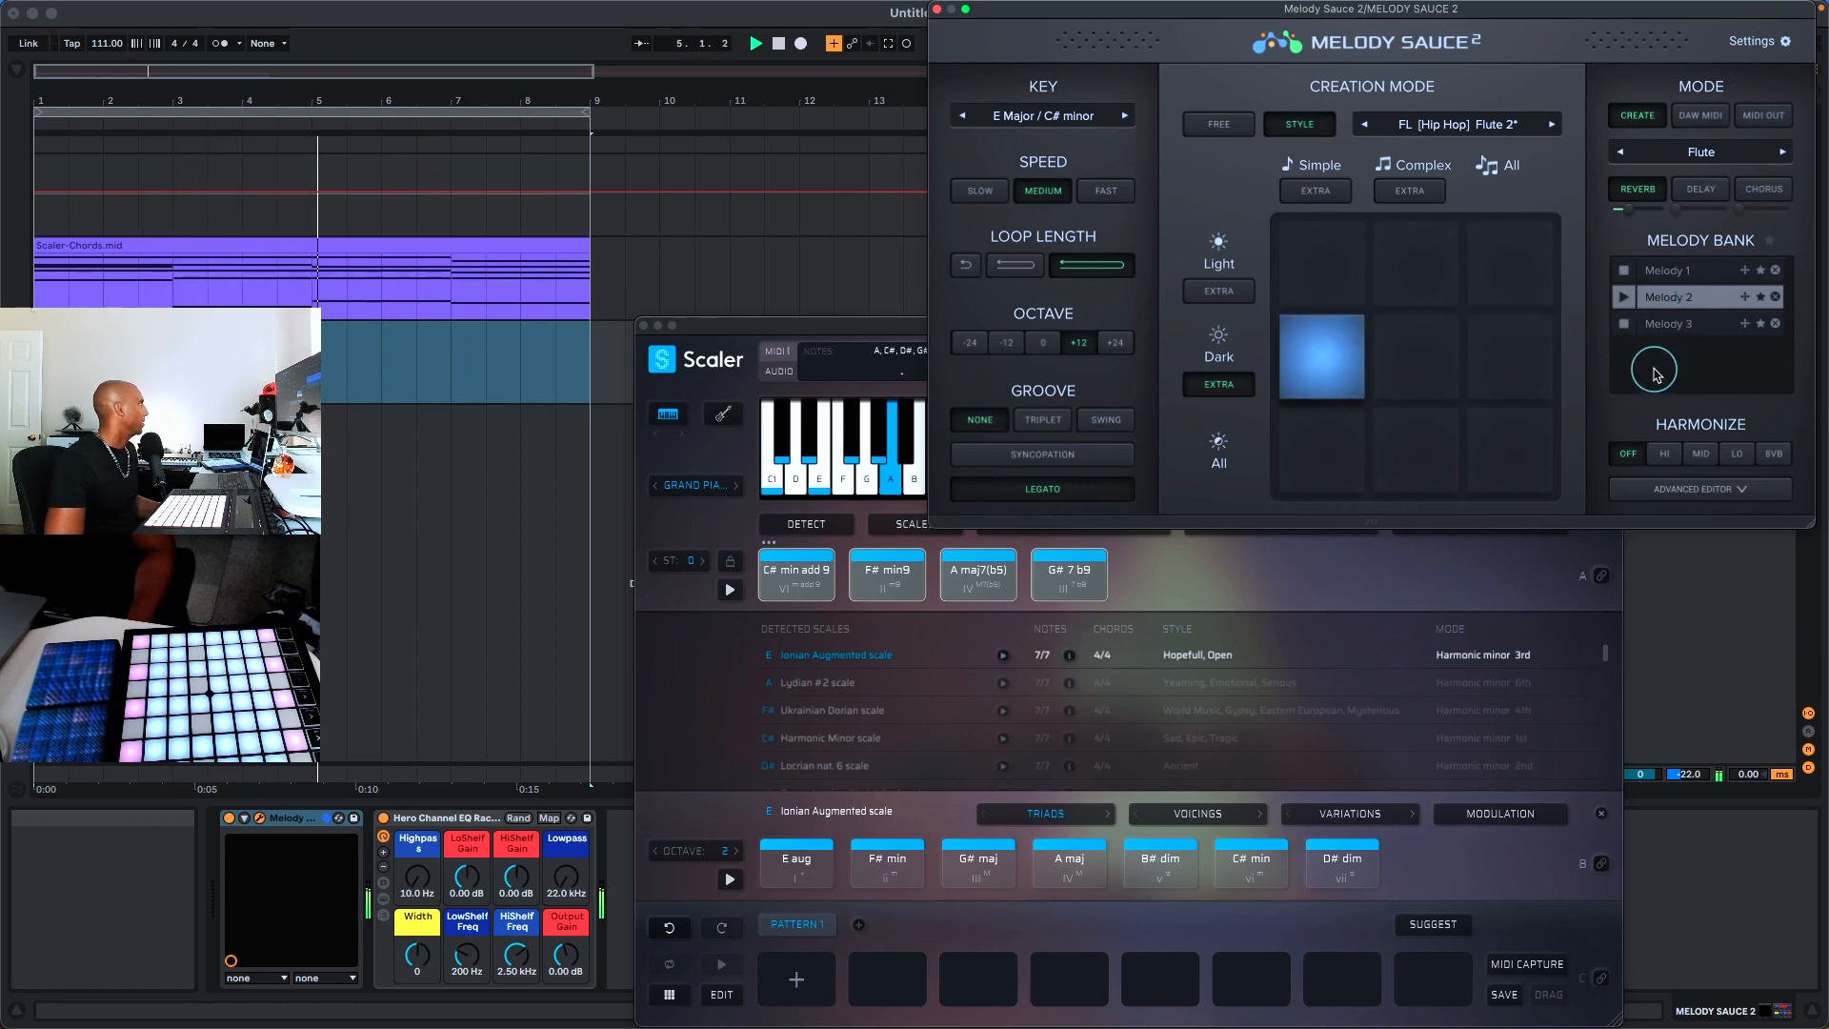
Expand Melody Sauce's Advanced Editor and move the Scaler 2 window so its chord progression stays visible beneath it
click(1720, 493)
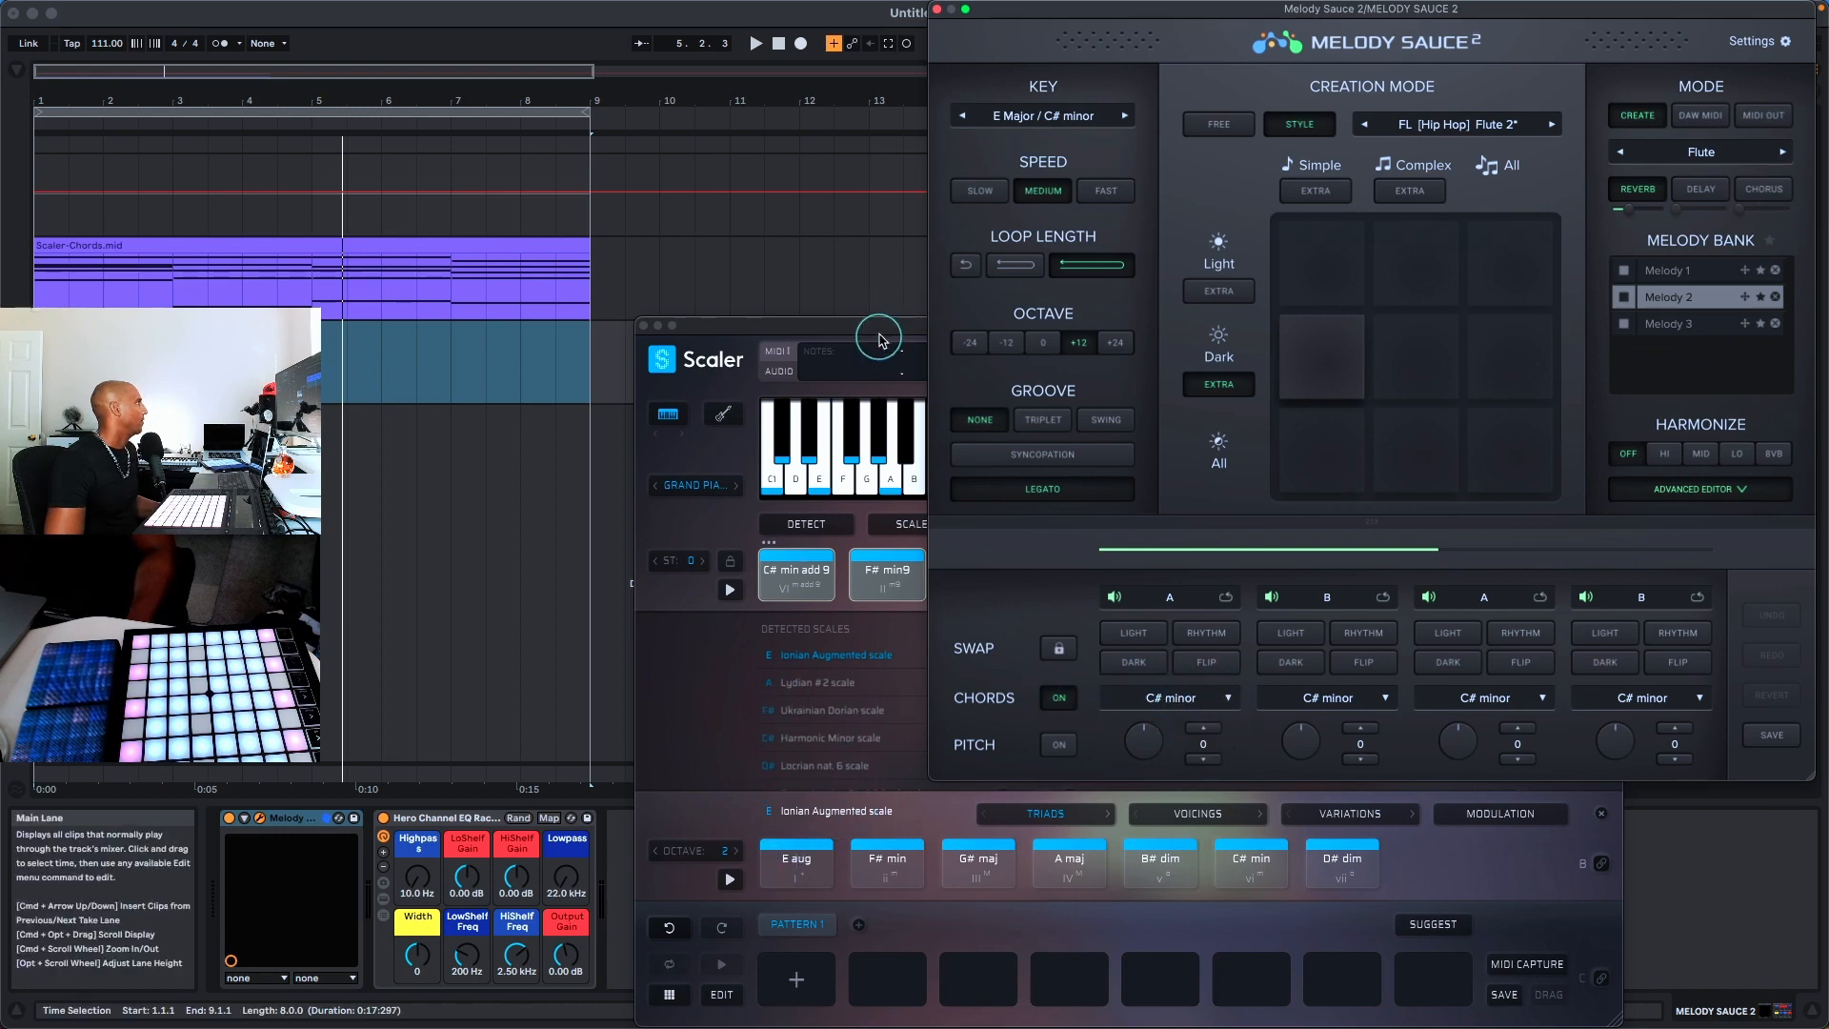
drag(870, 330, 891, 773)
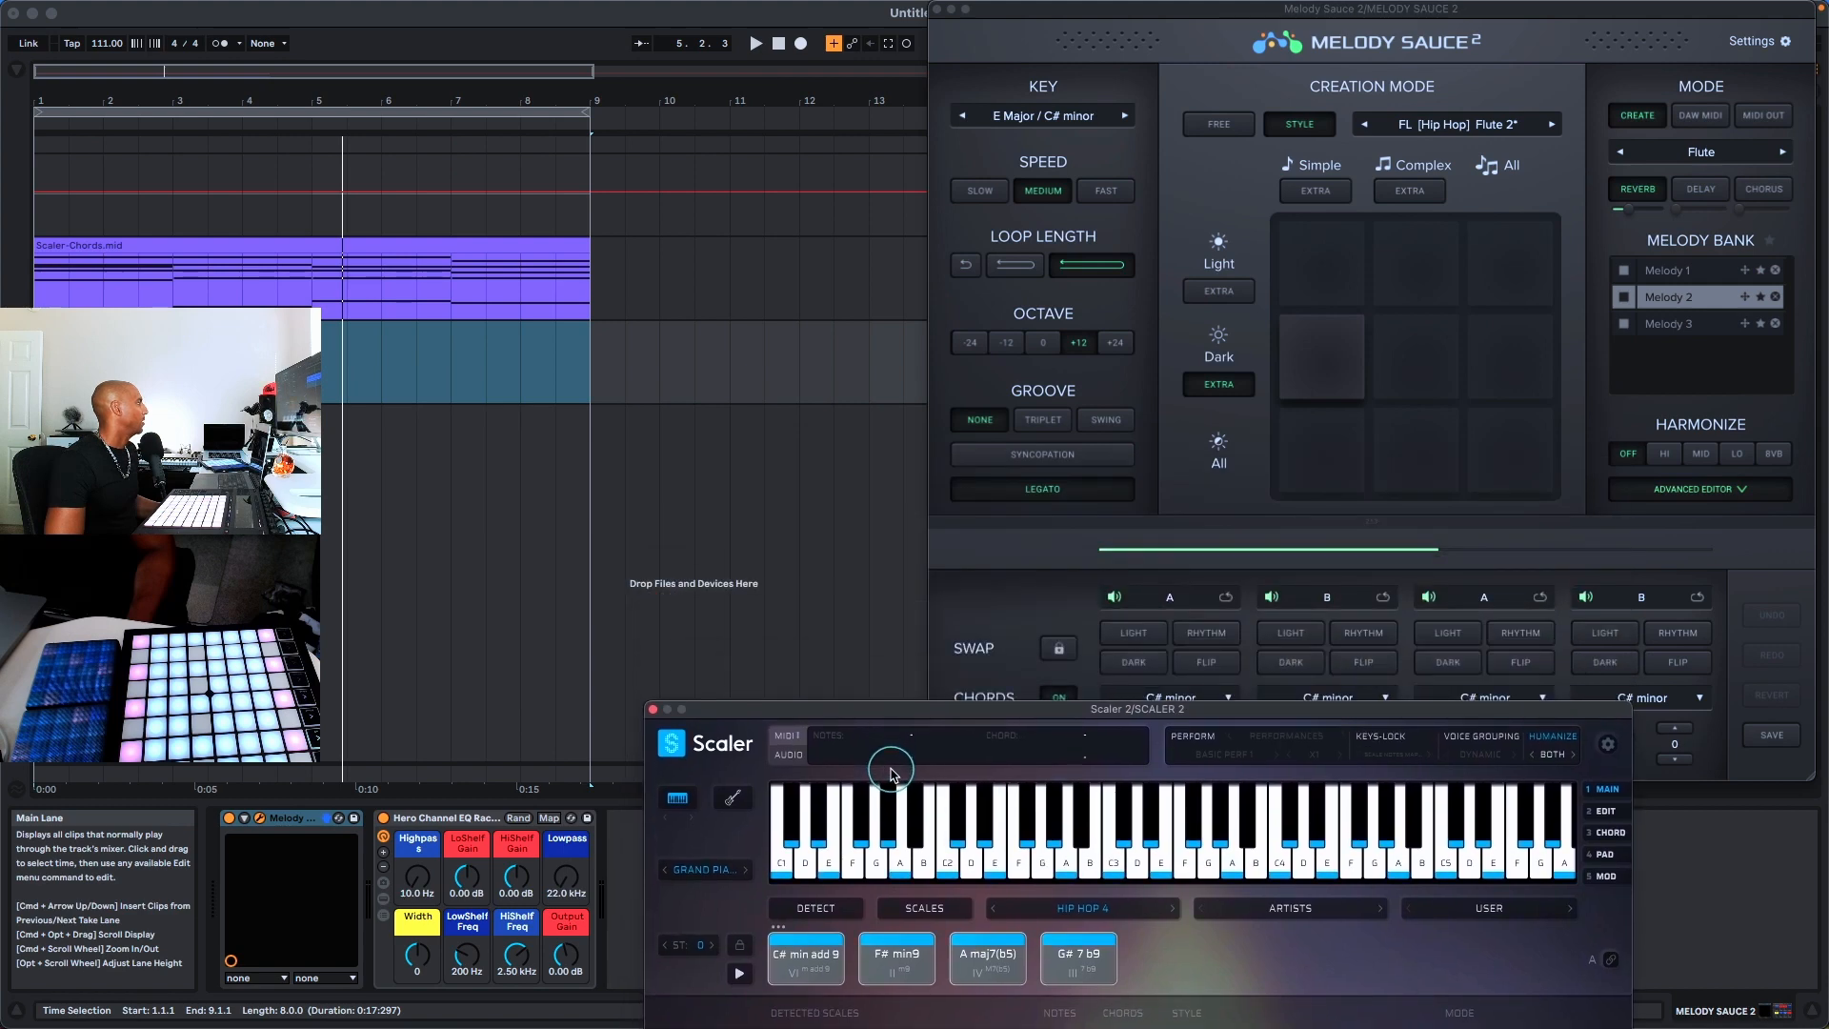
click(1092, 26)
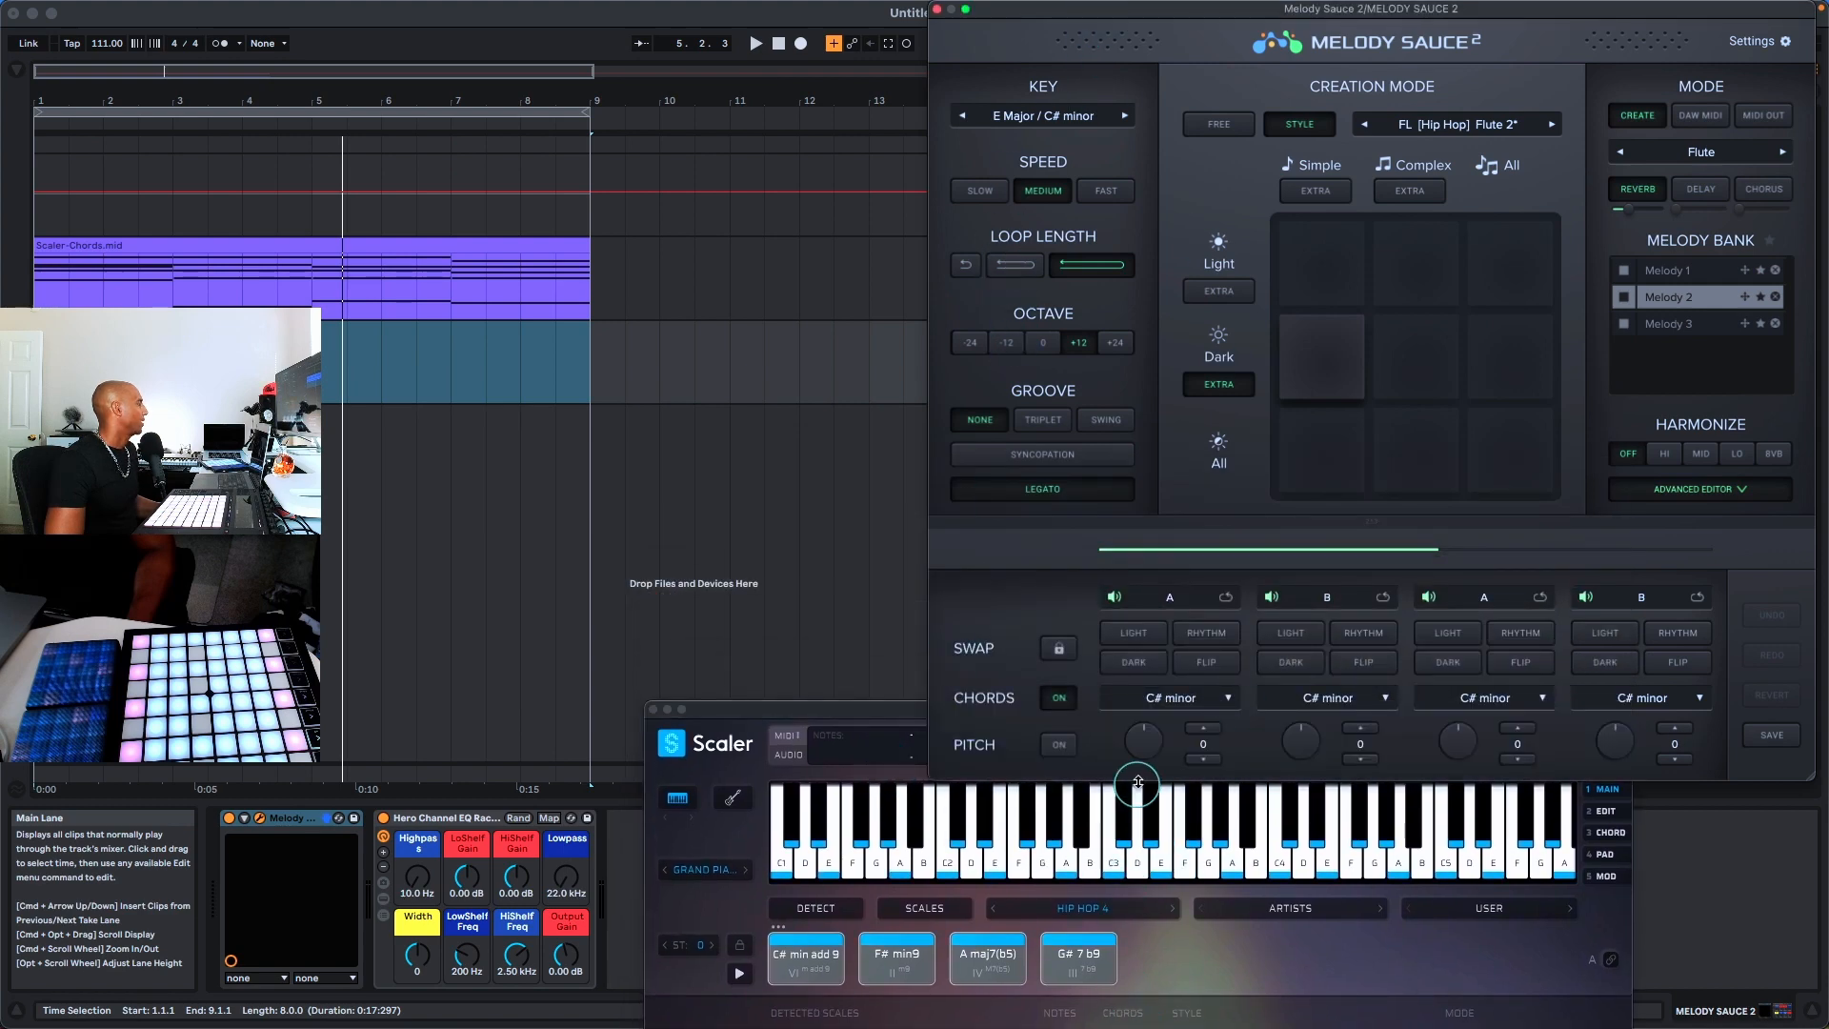
click(955, 838)
click(1156, 718)
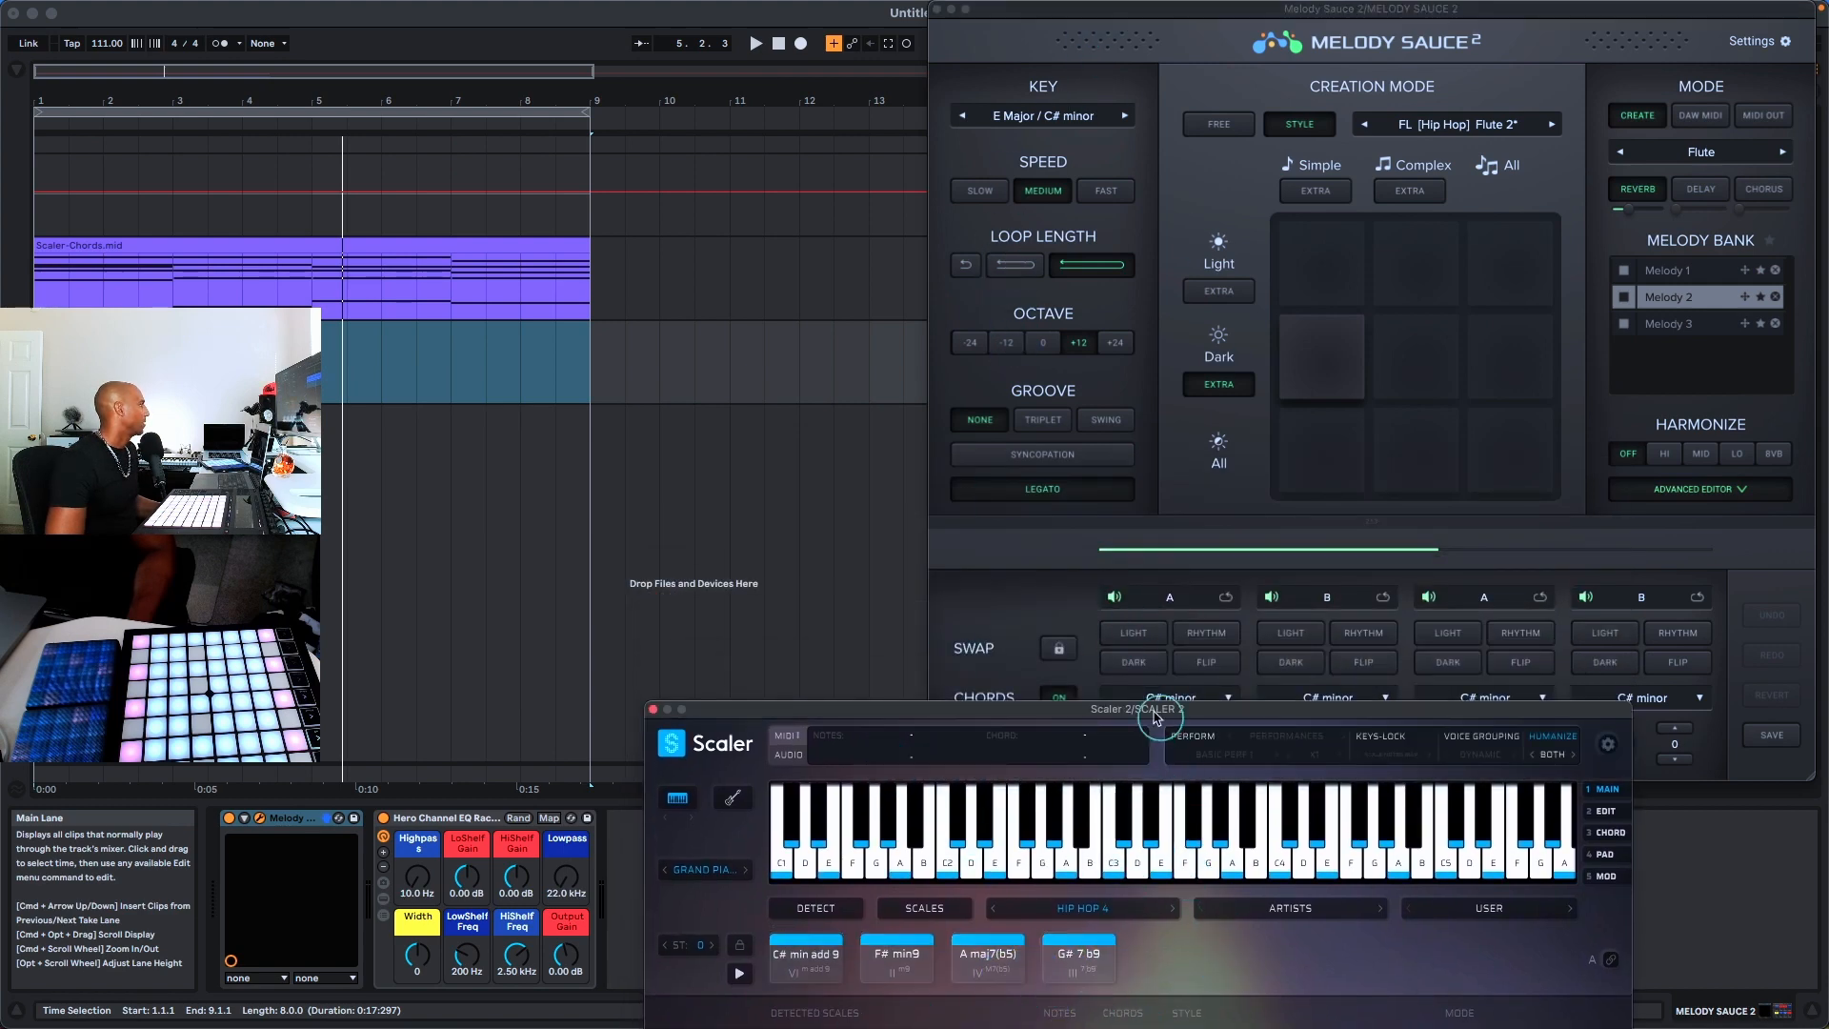
click(1009, 593)
click(1136, 635)
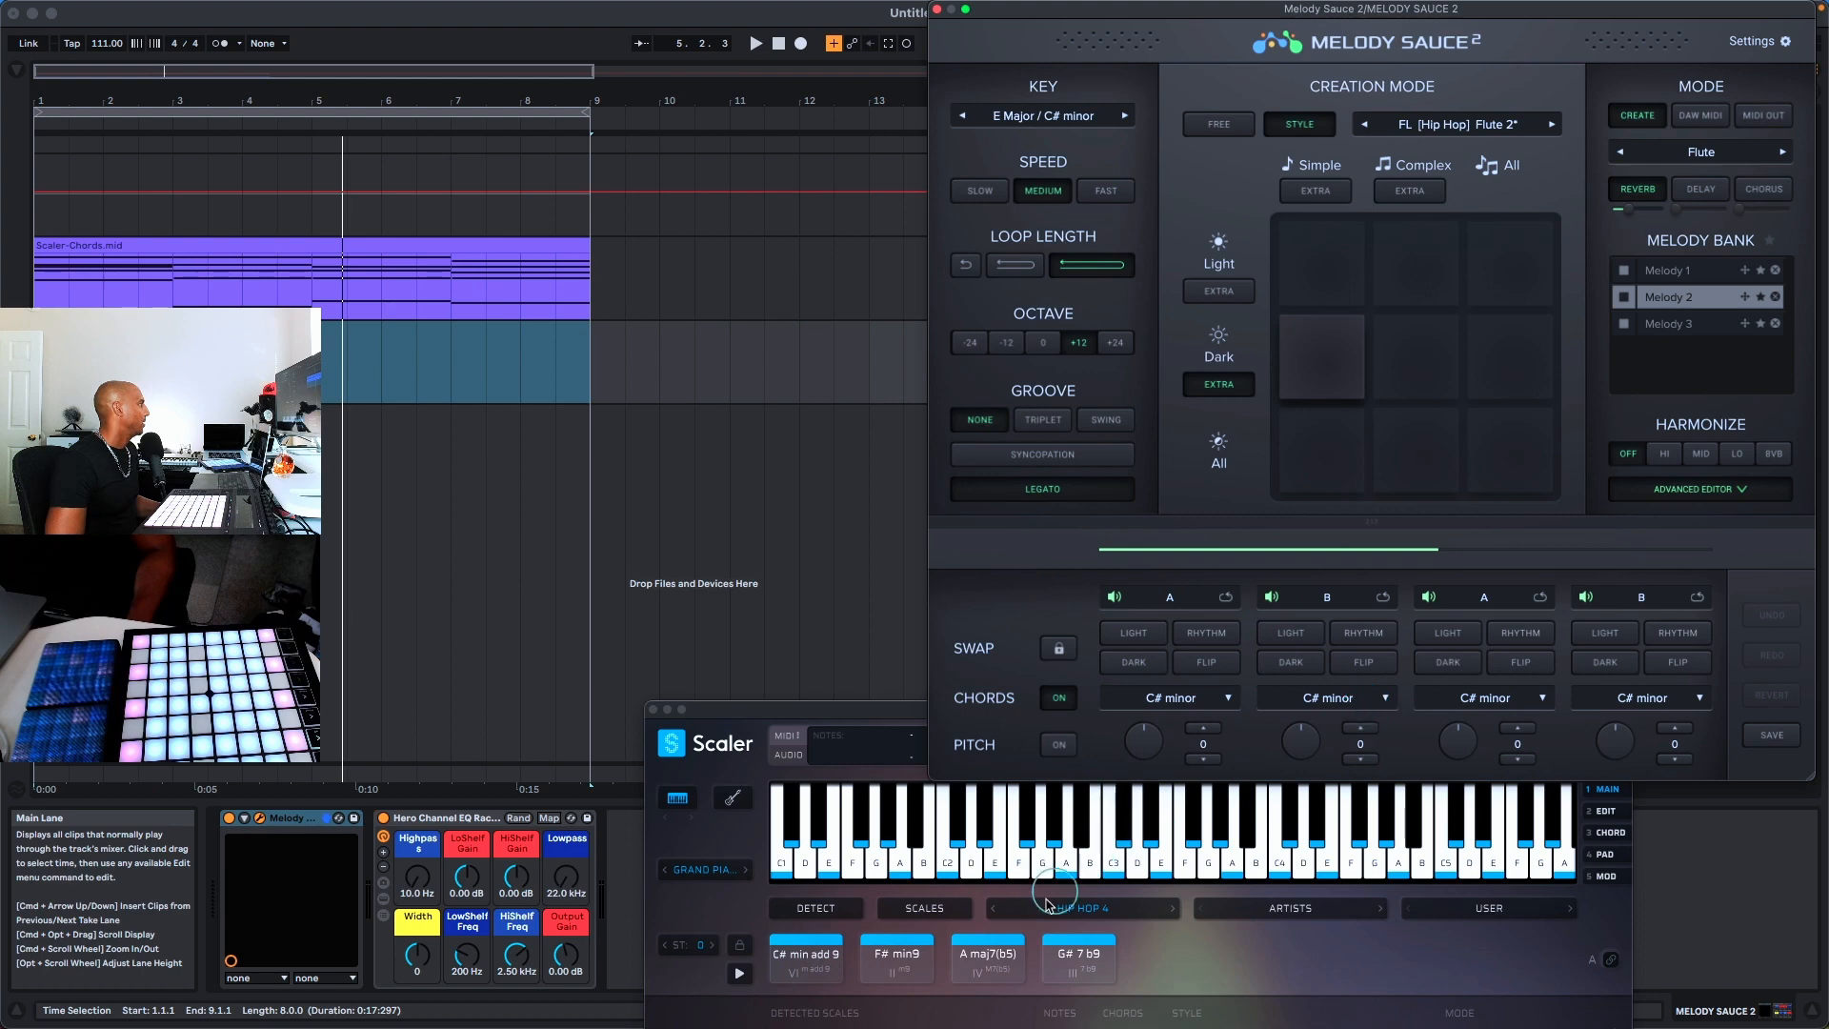
Match the second, third and fourth melody sections to F# minor, A Major and G# 7, and play the result
click(1381, 699)
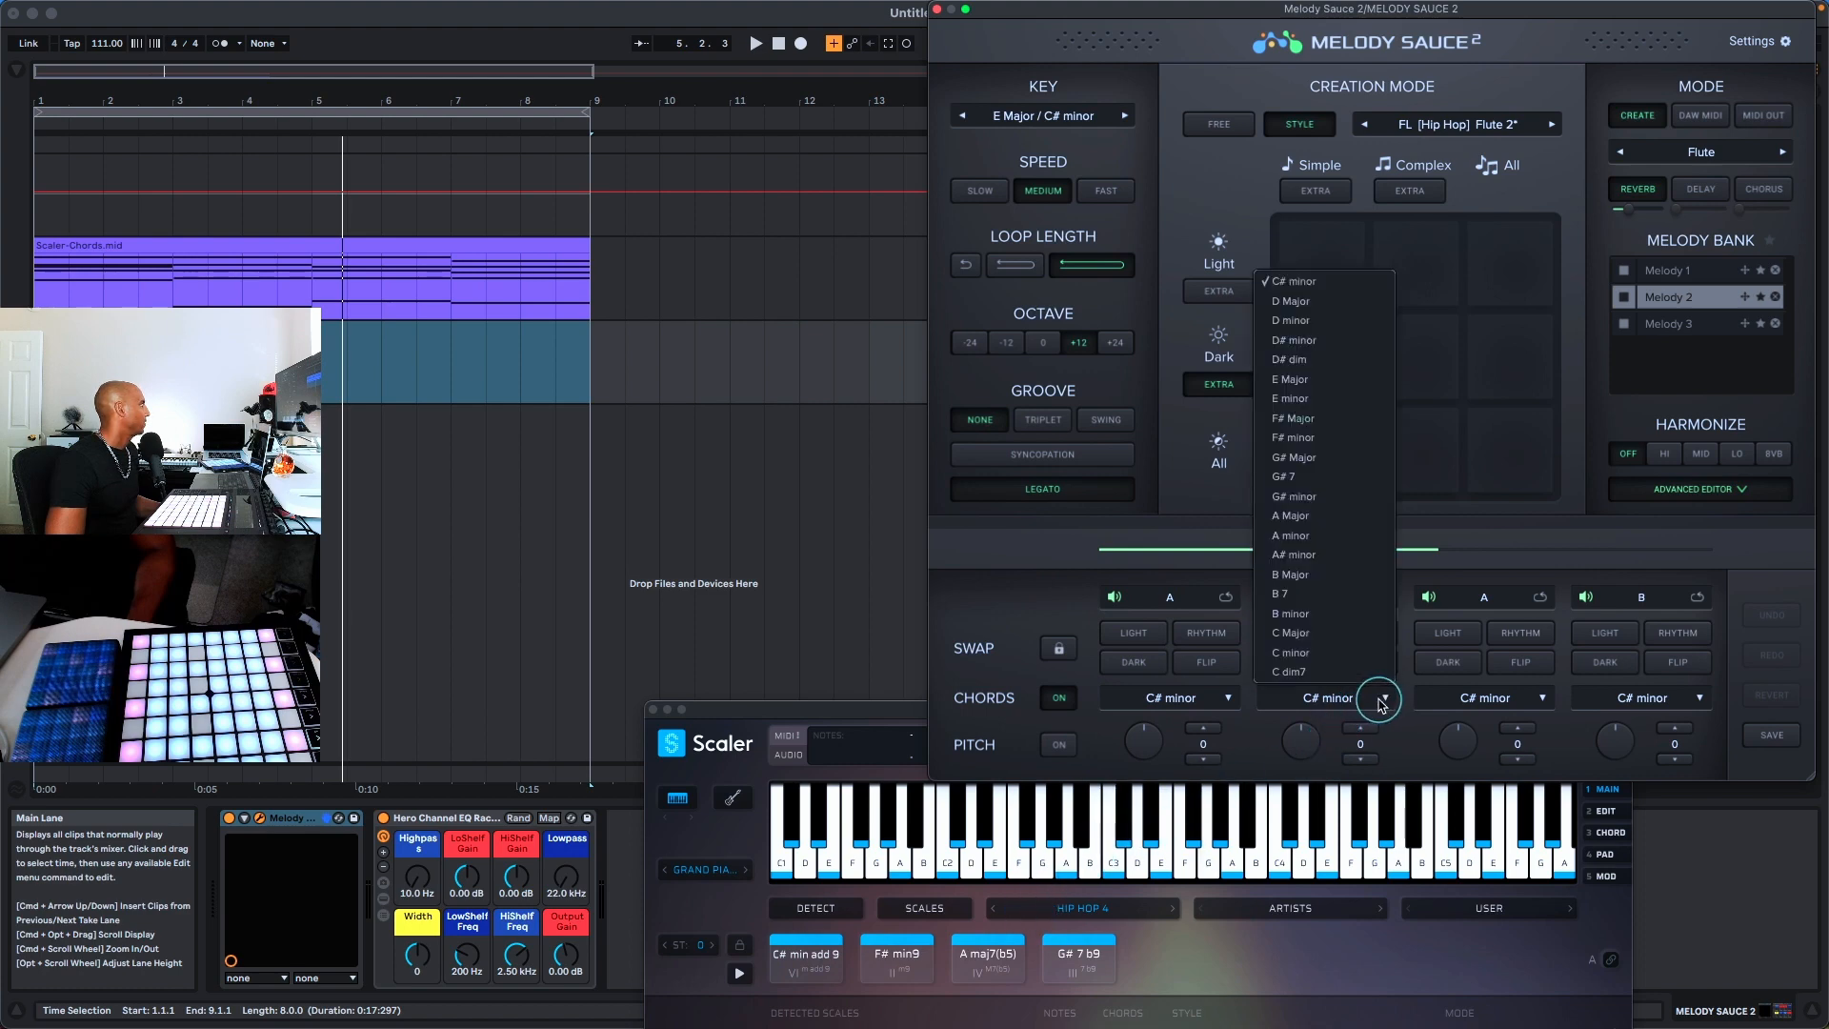
click(1316, 441)
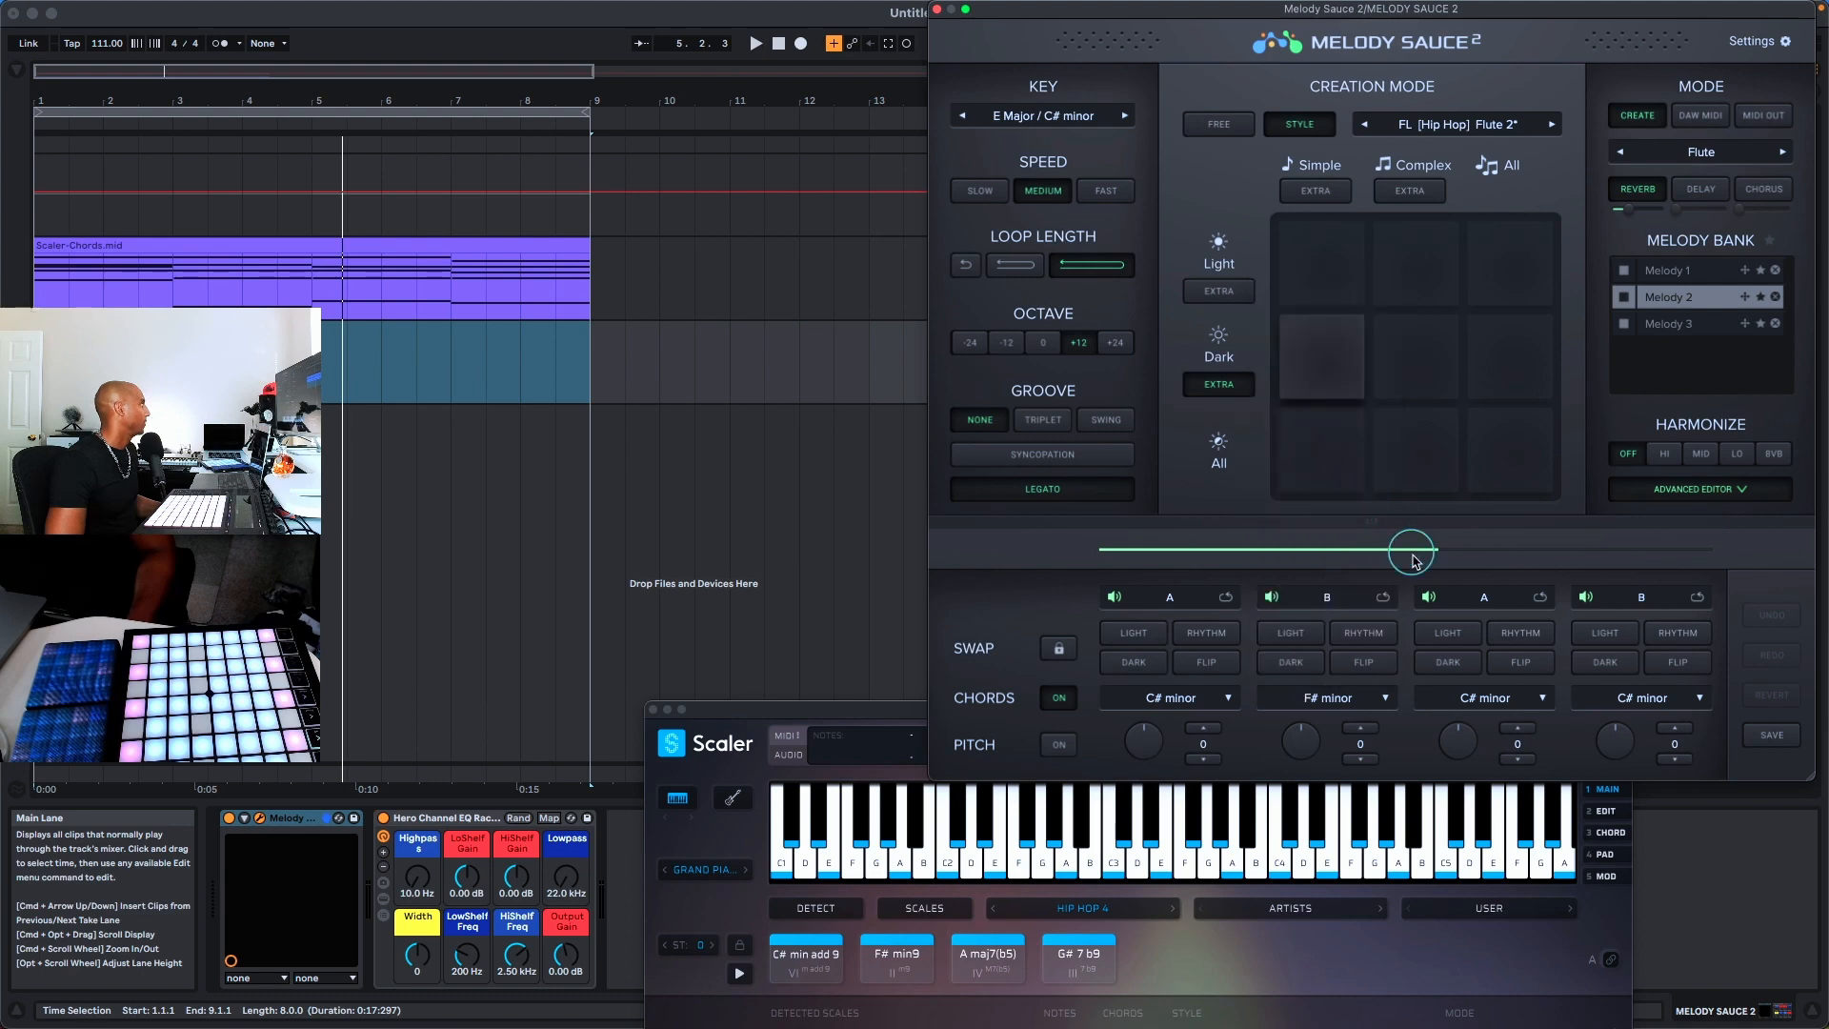
click(1543, 702)
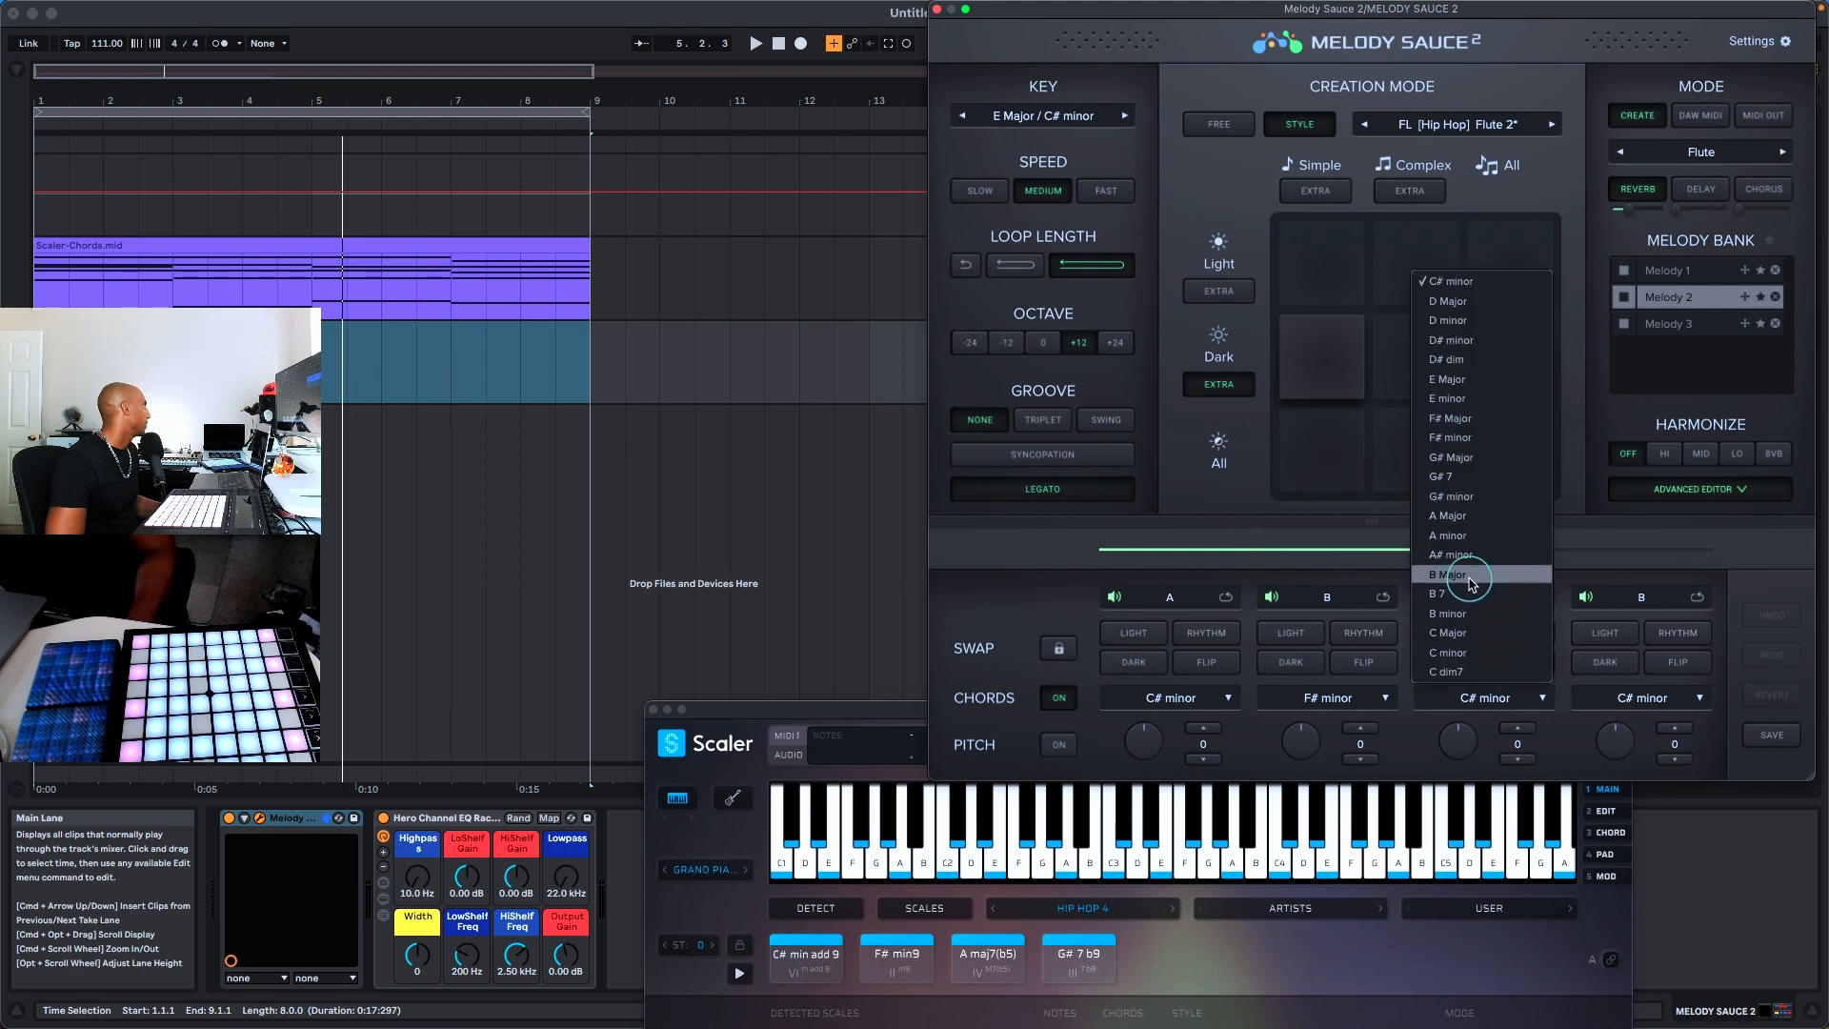
click(1528, 519)
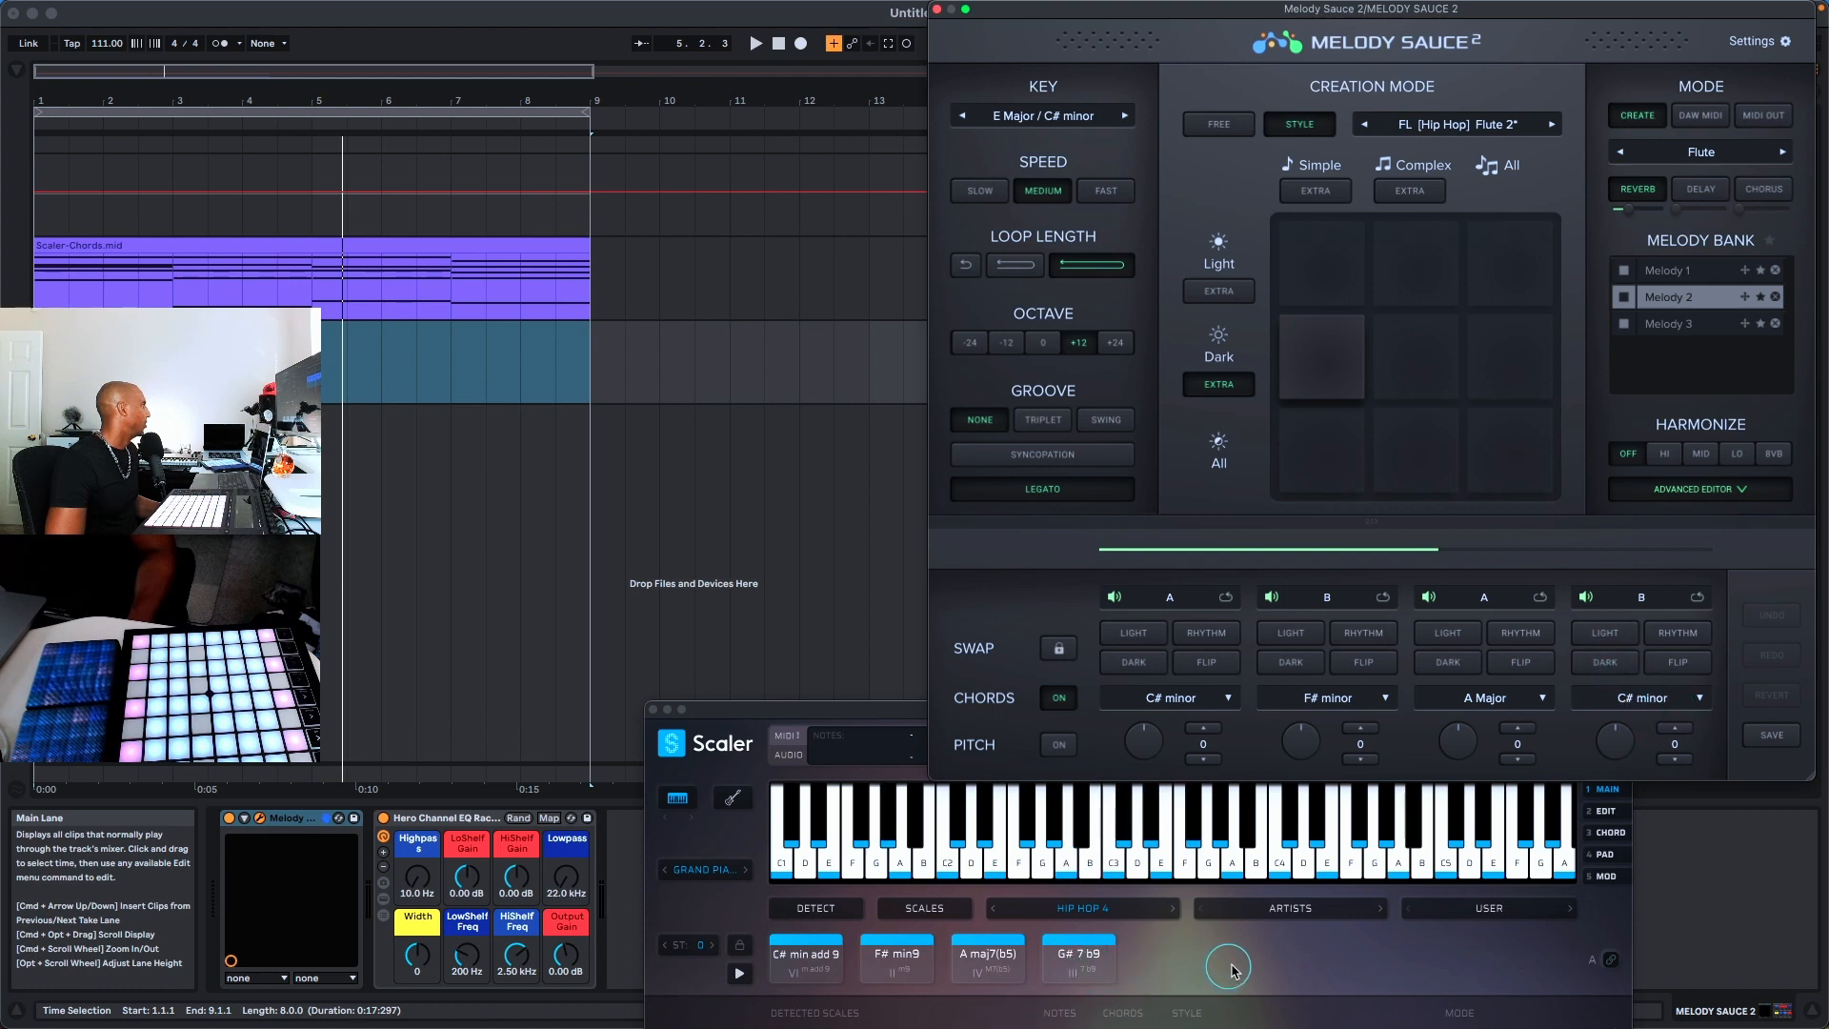
click(1676, 698)
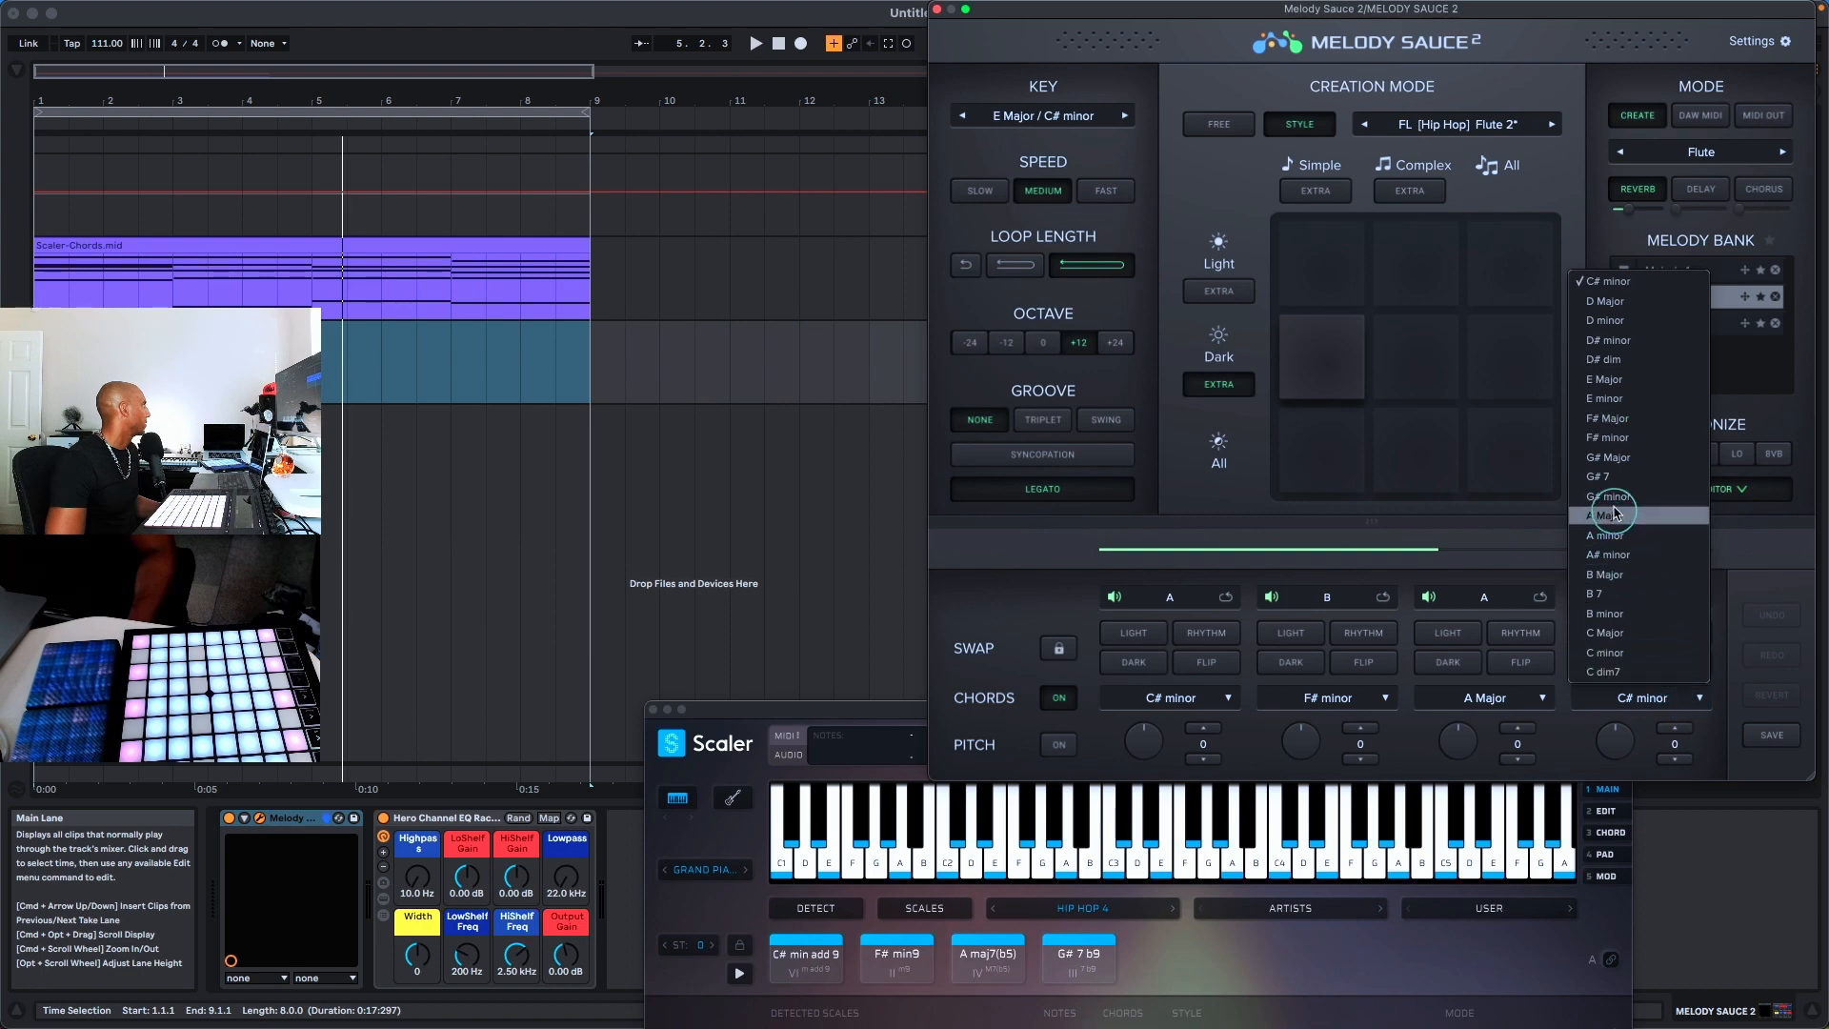
click(1623, 478)
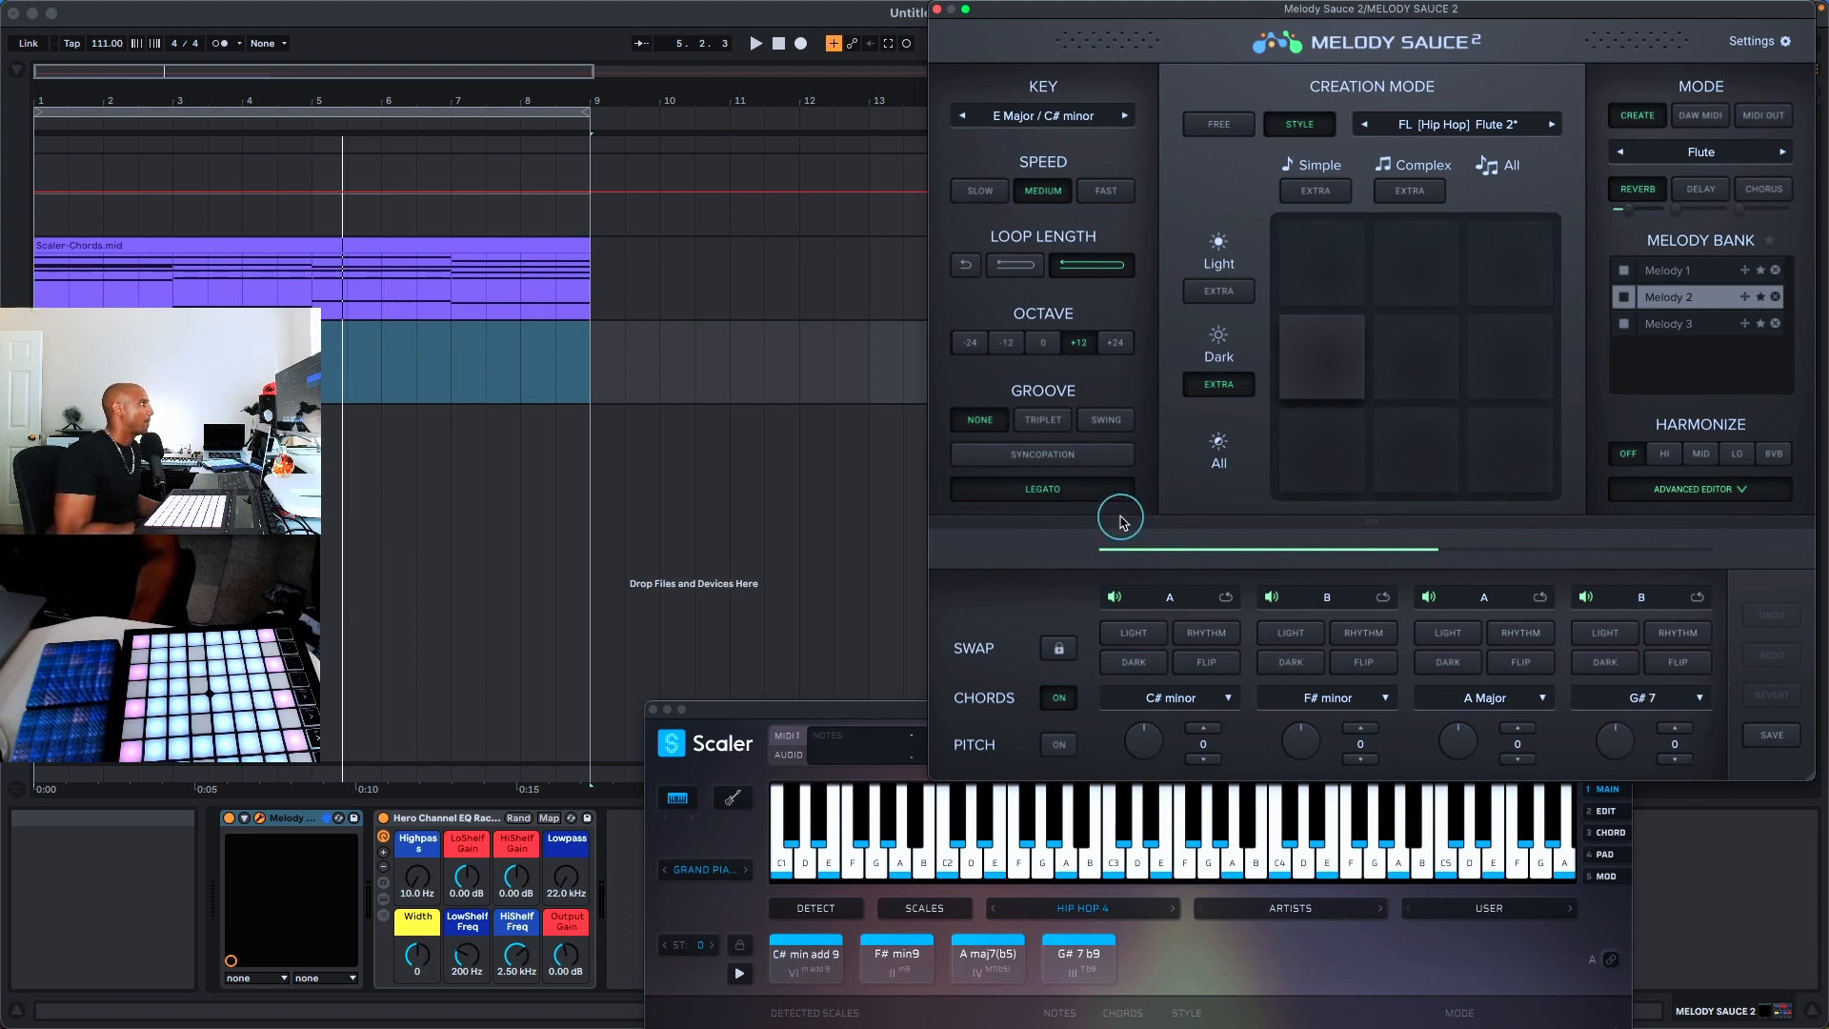
key(space)
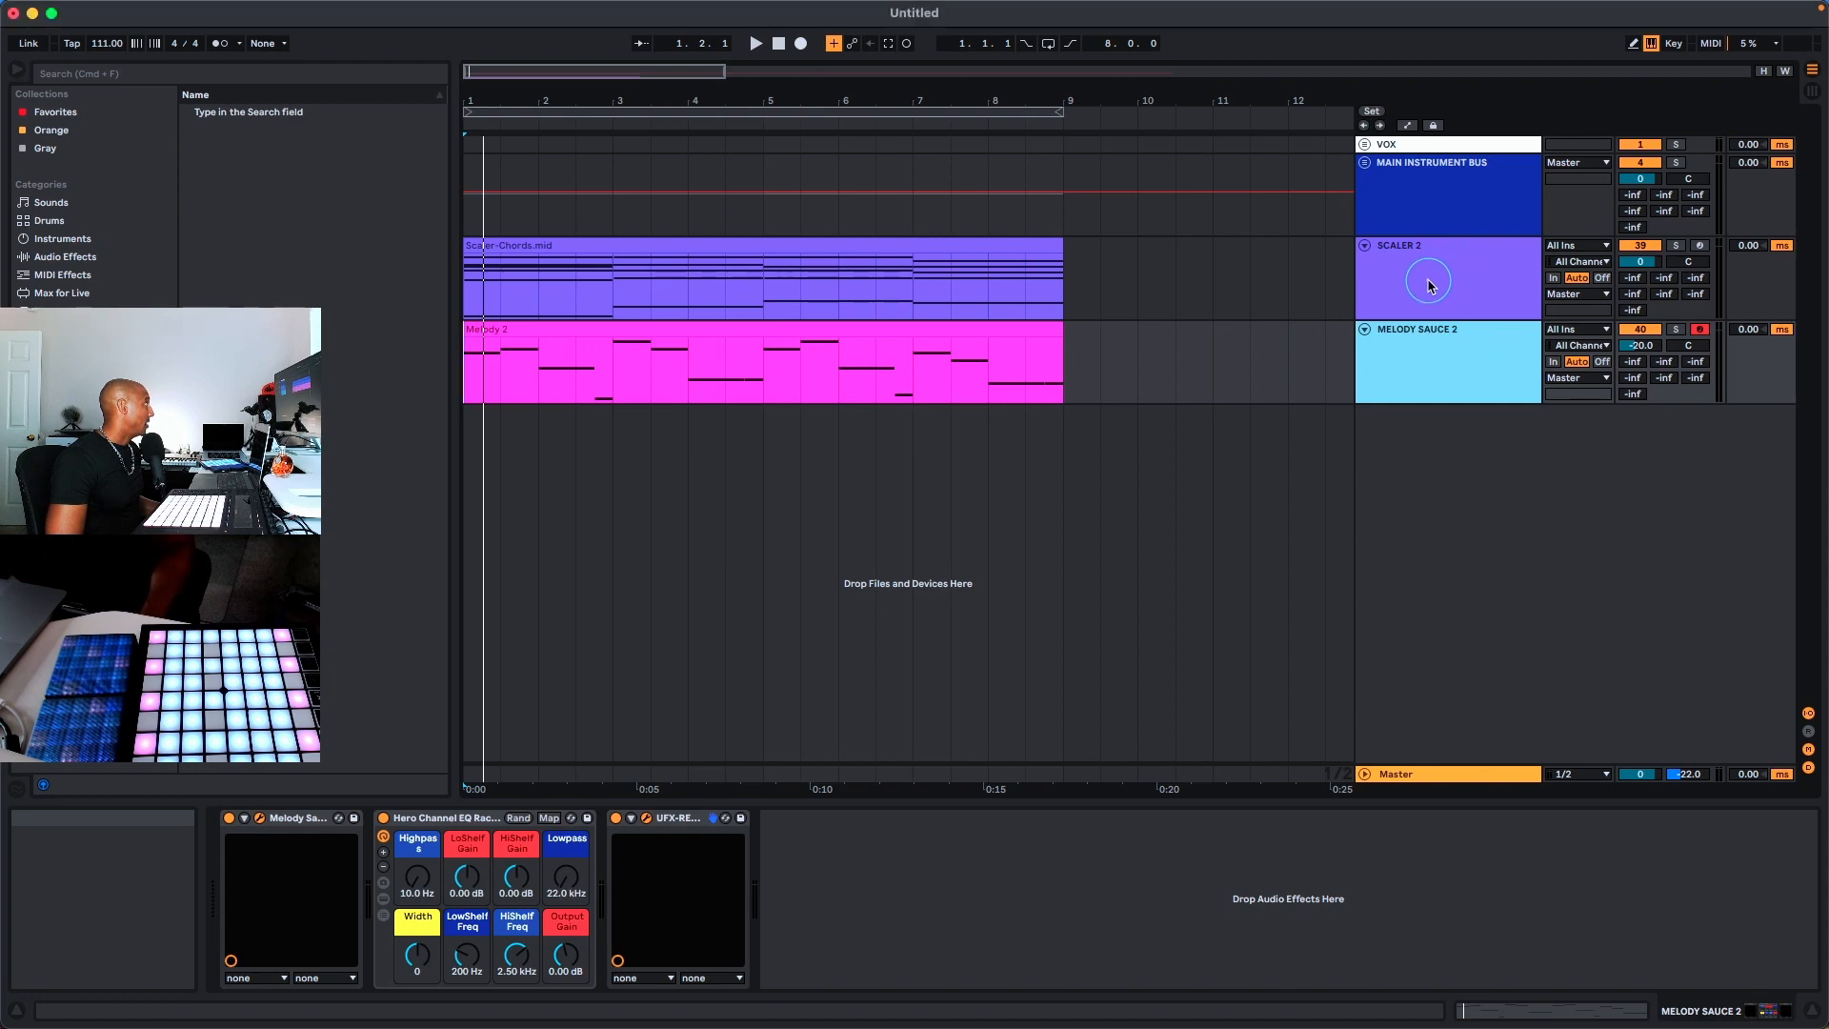
Review the Chorust effect settings on the SCALER 2 track, then hide the plug-in window
click(1451, 266)
click(765, 821)
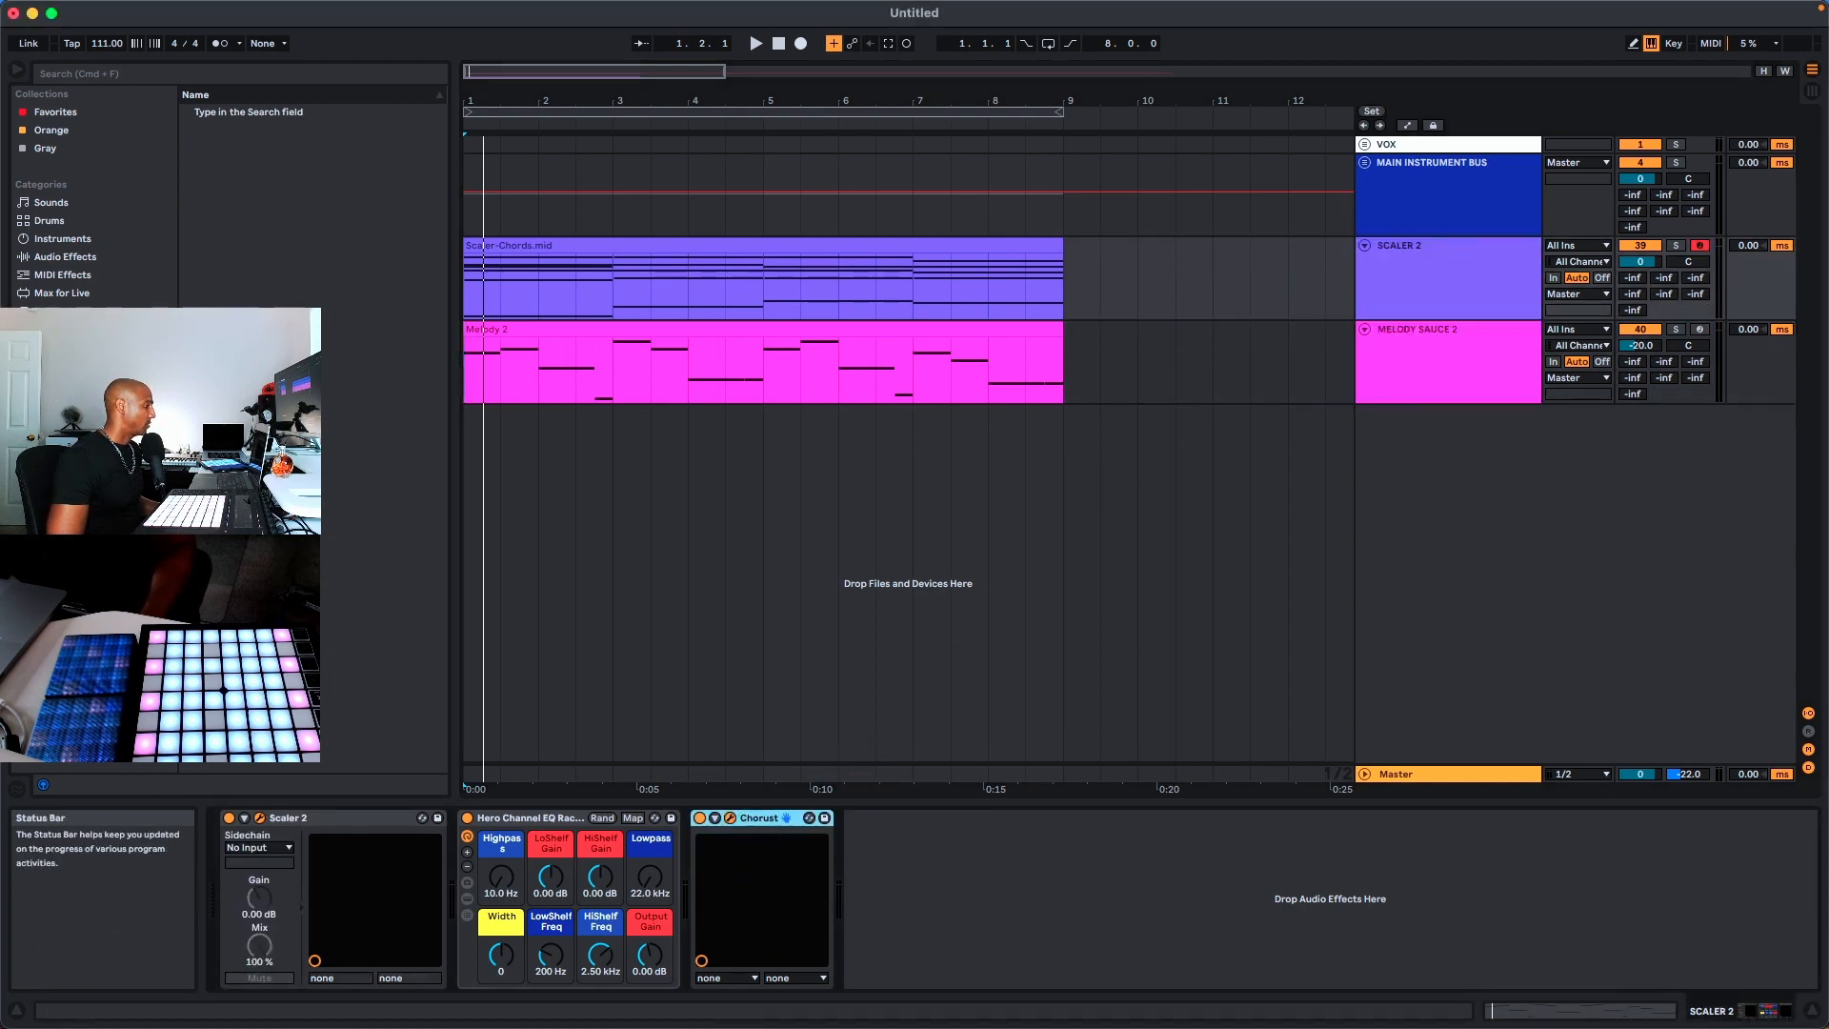
drag(1038, 1027, 1070, 121)
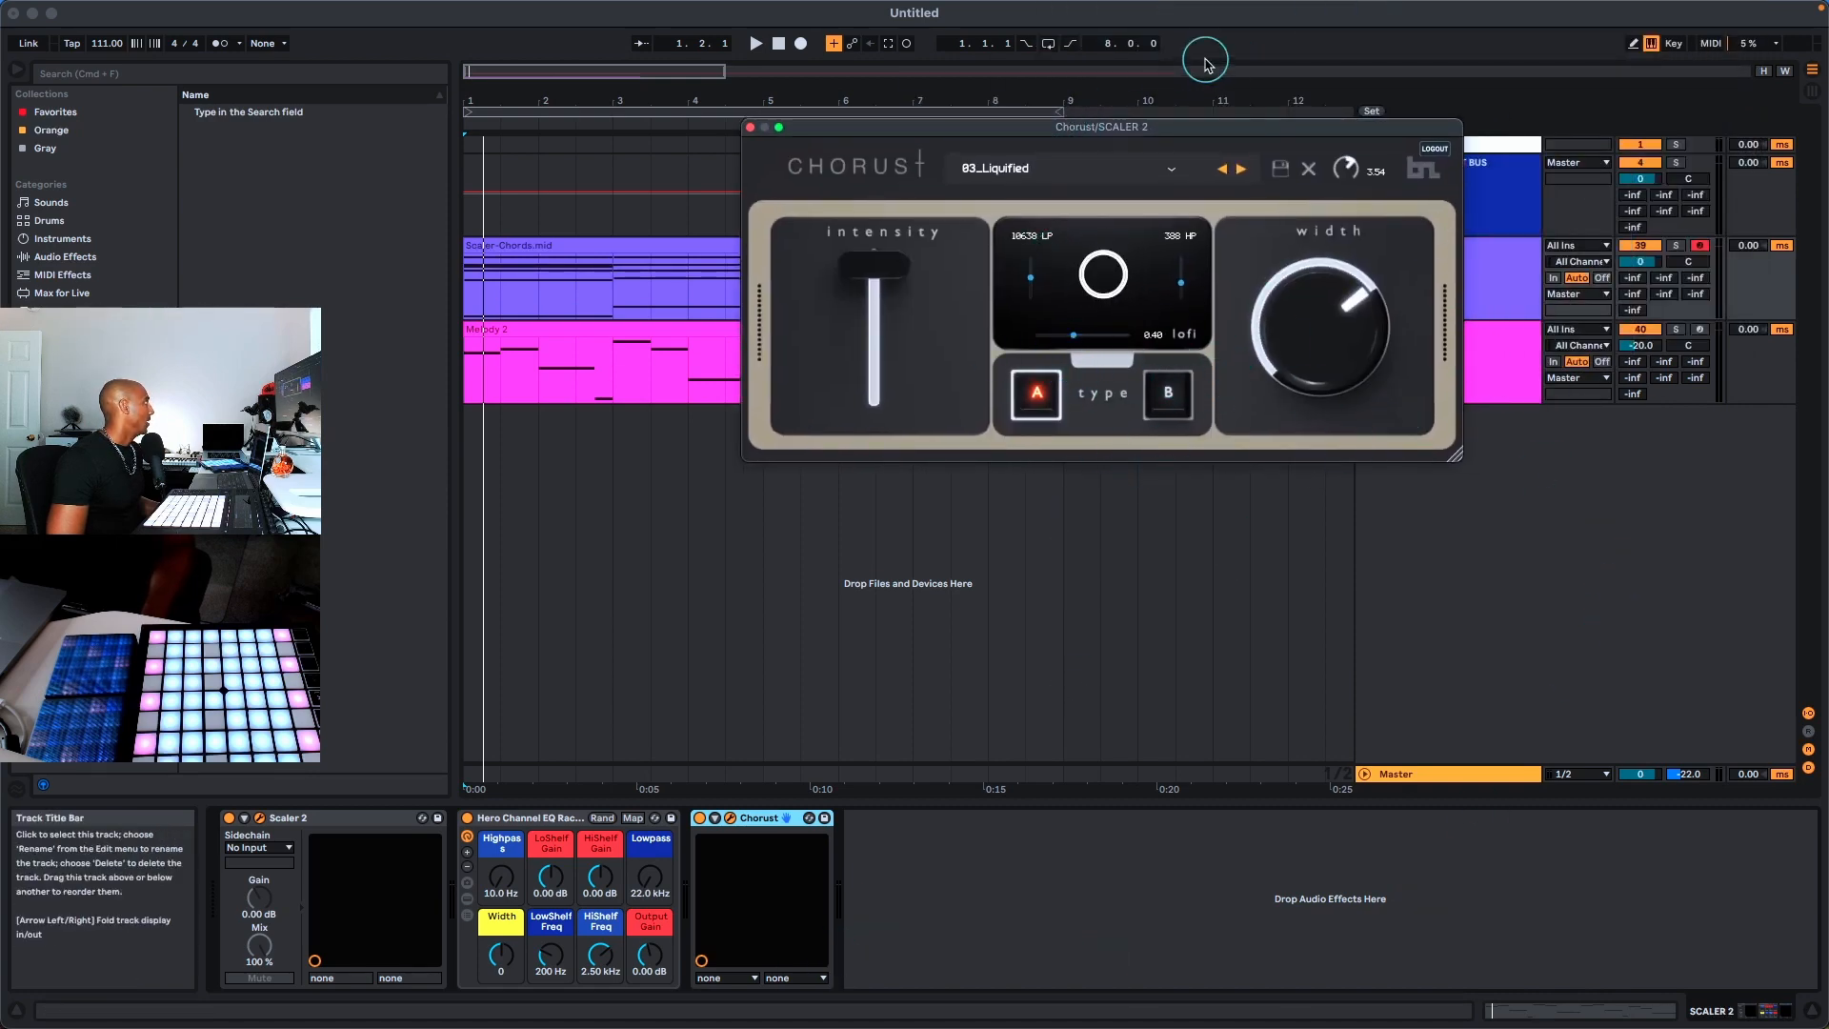
key(super+alt+p)
Review the UFX-REVERB settings on the MELODY SAUCE 2 track, hide its window, and play the chords and melody
click(1435, 370)
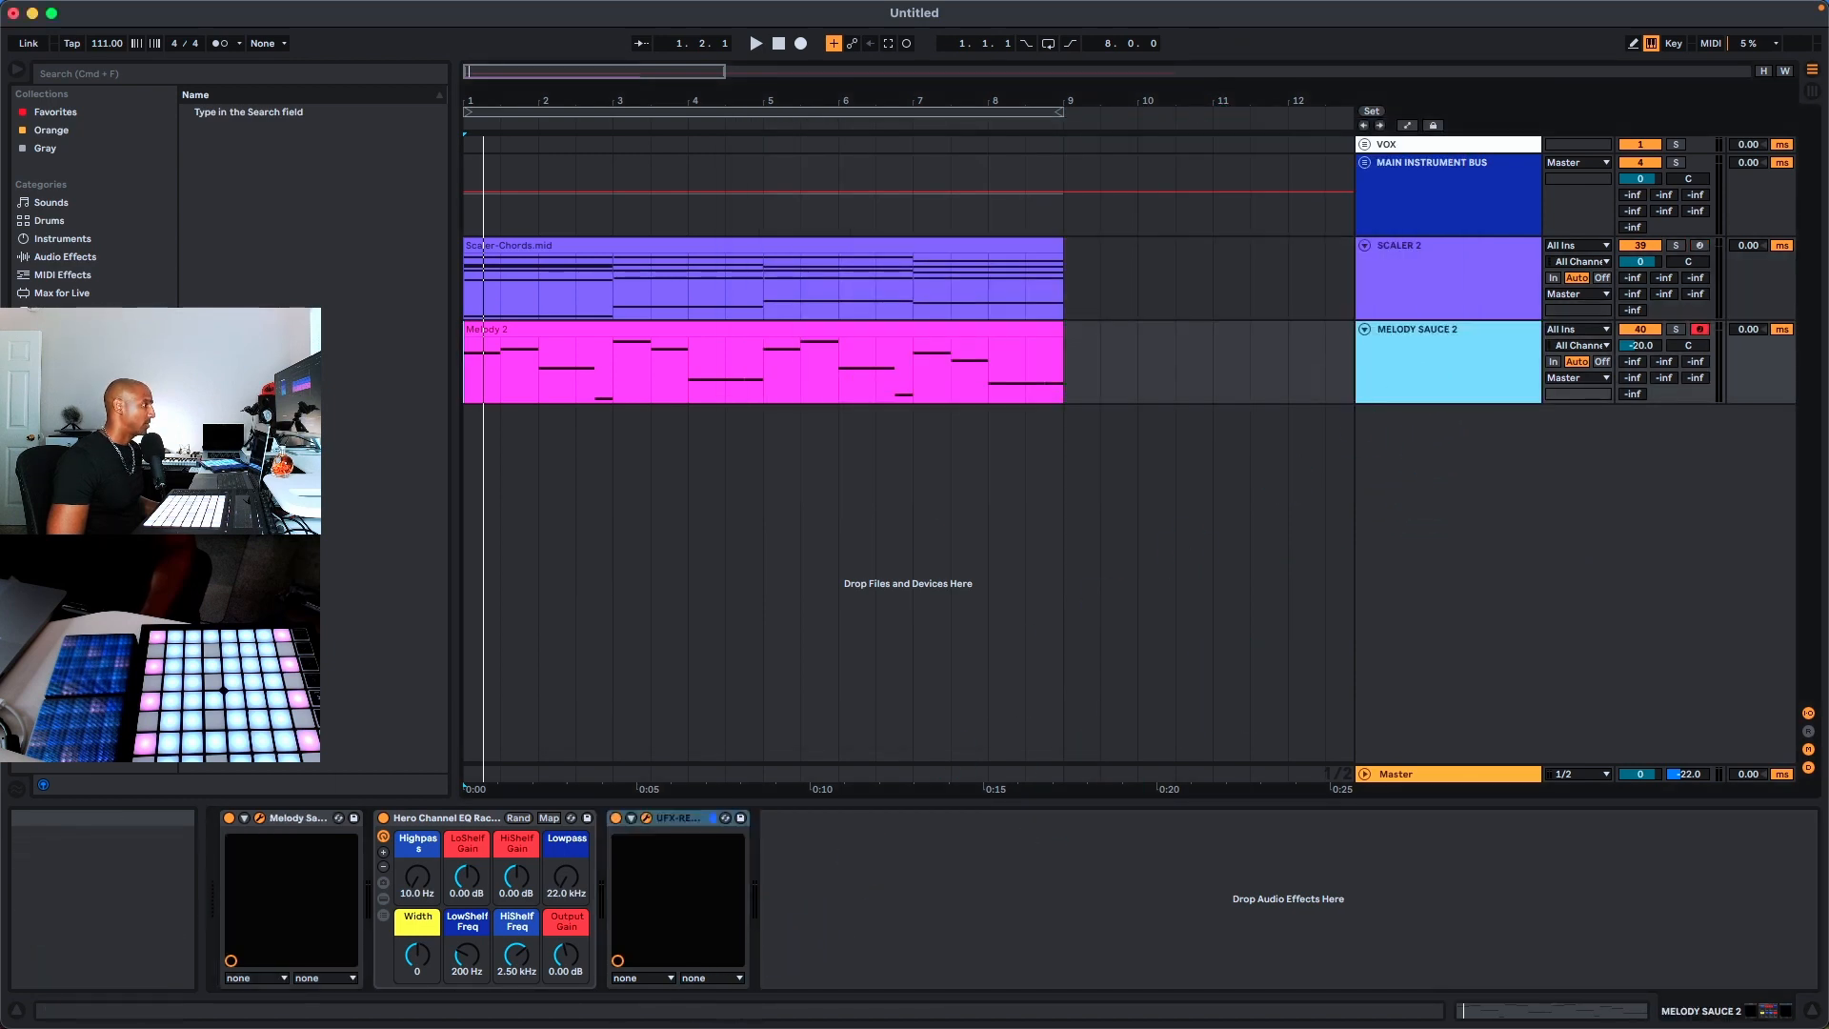
drag(672, 1025, 1126, 173)
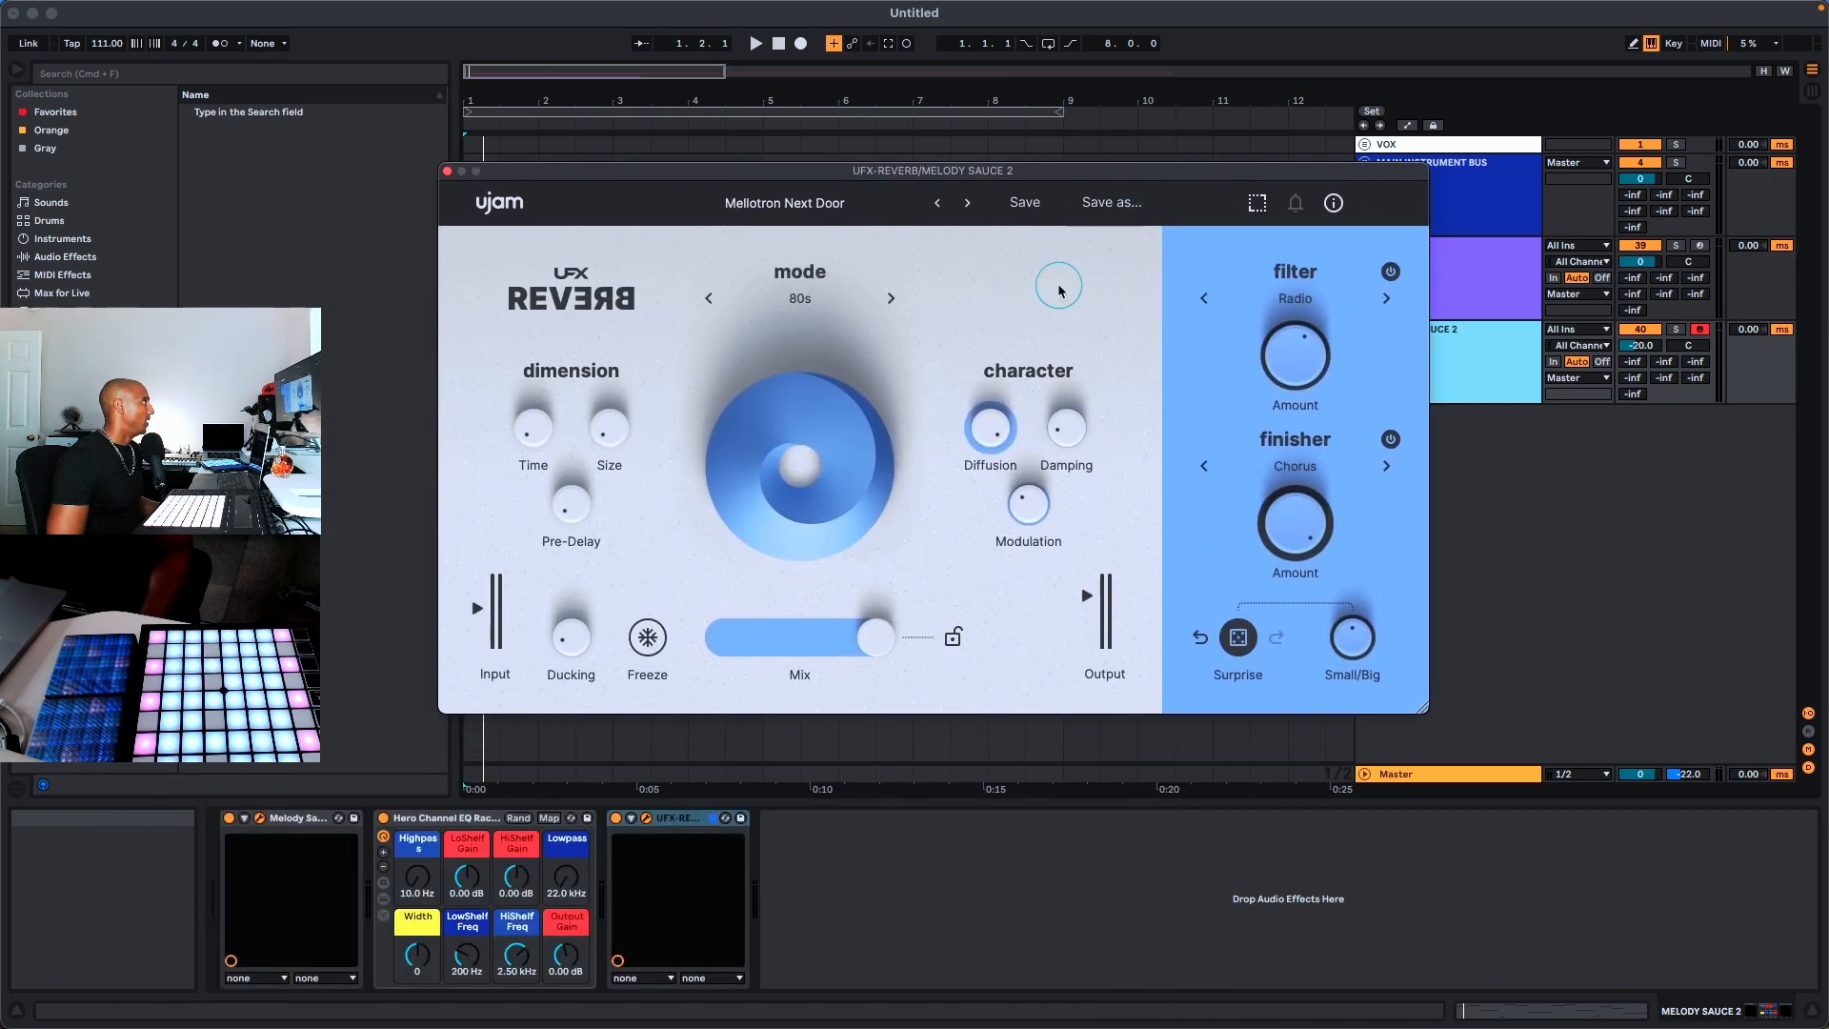
drag(1067, 176, 586, 1027)
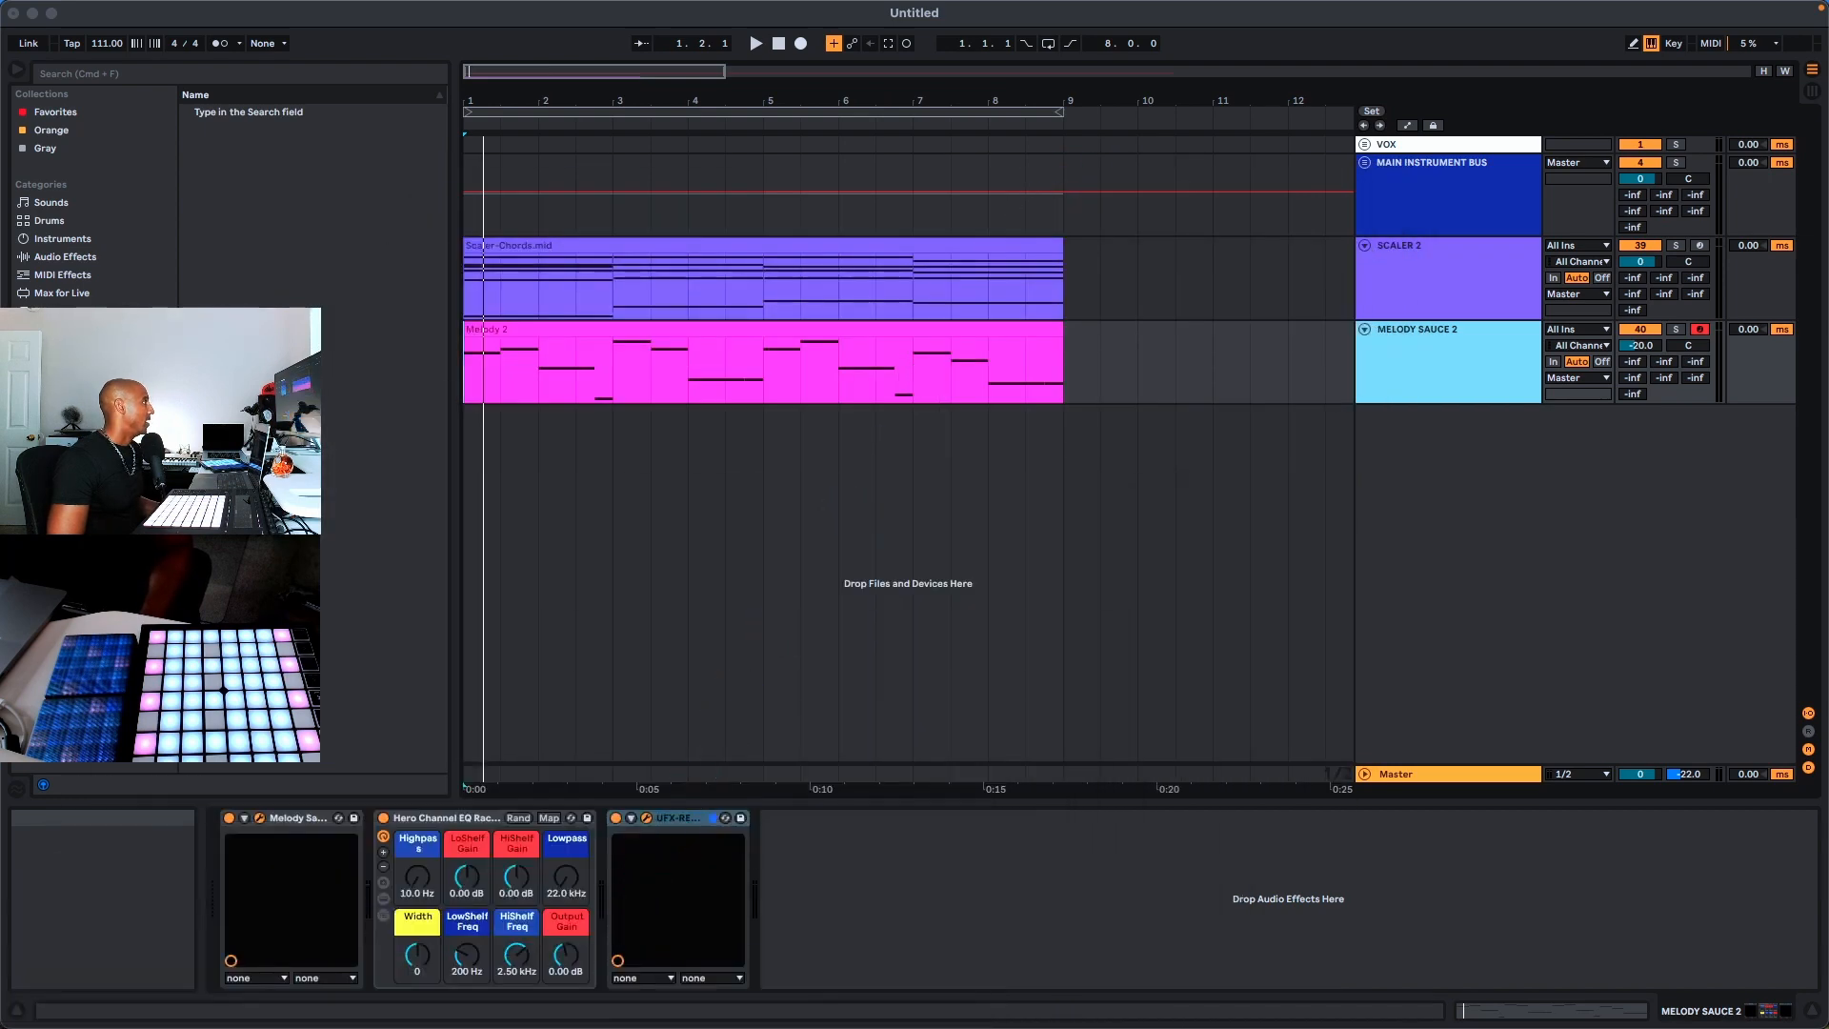
key(space)
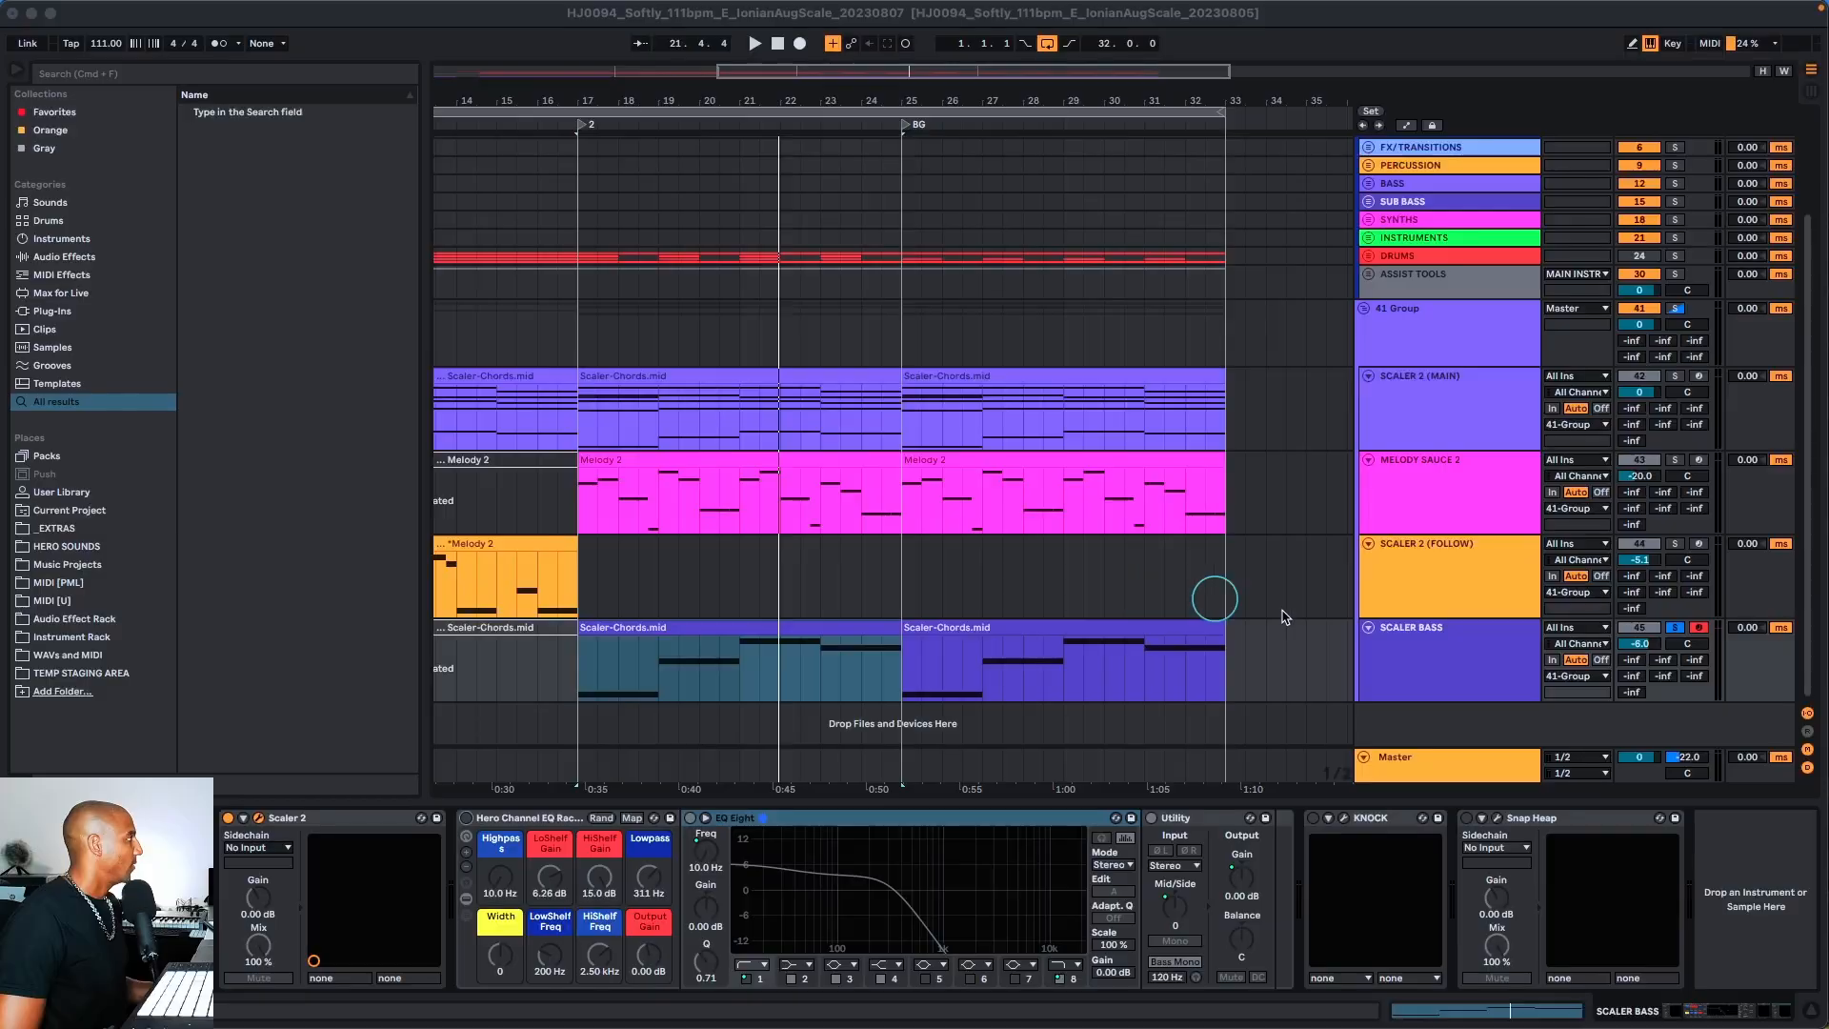
Check which synth sound Scaler 2 uses on the SCALER BASS track, leave it selected, and close the plug-in window
click(1426, 630)
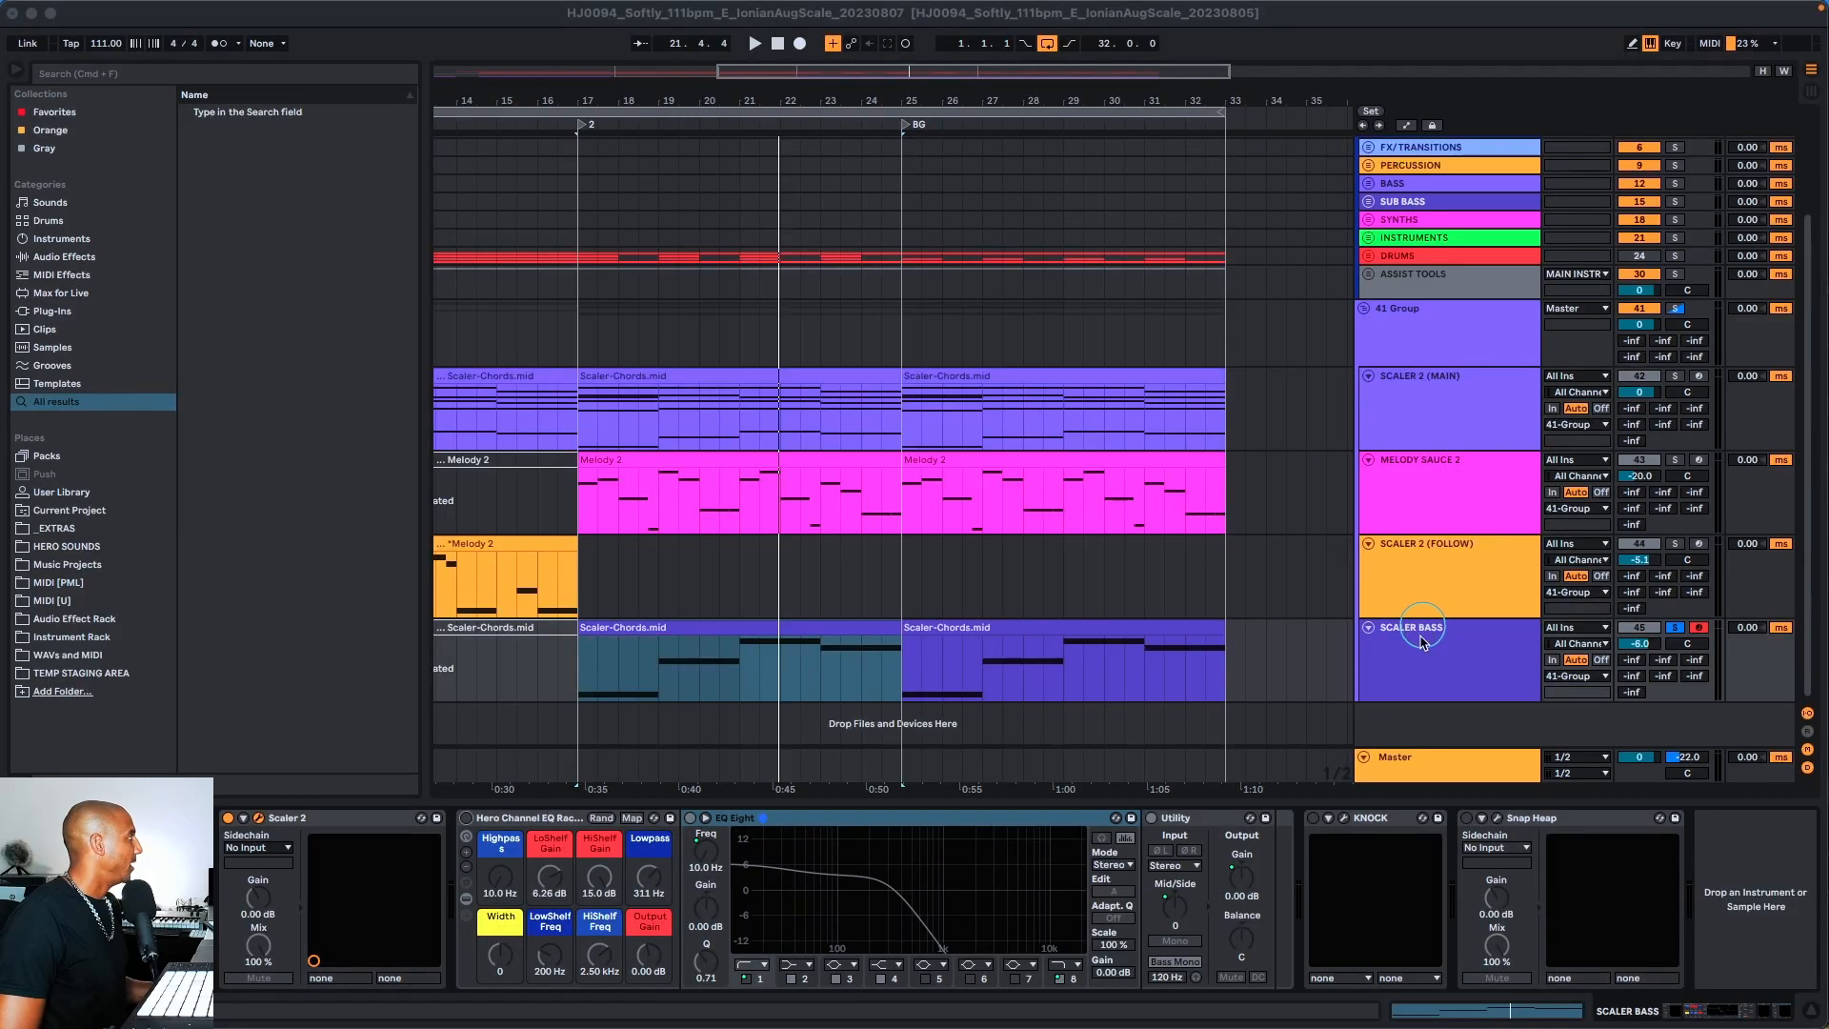
click(1019, 436)
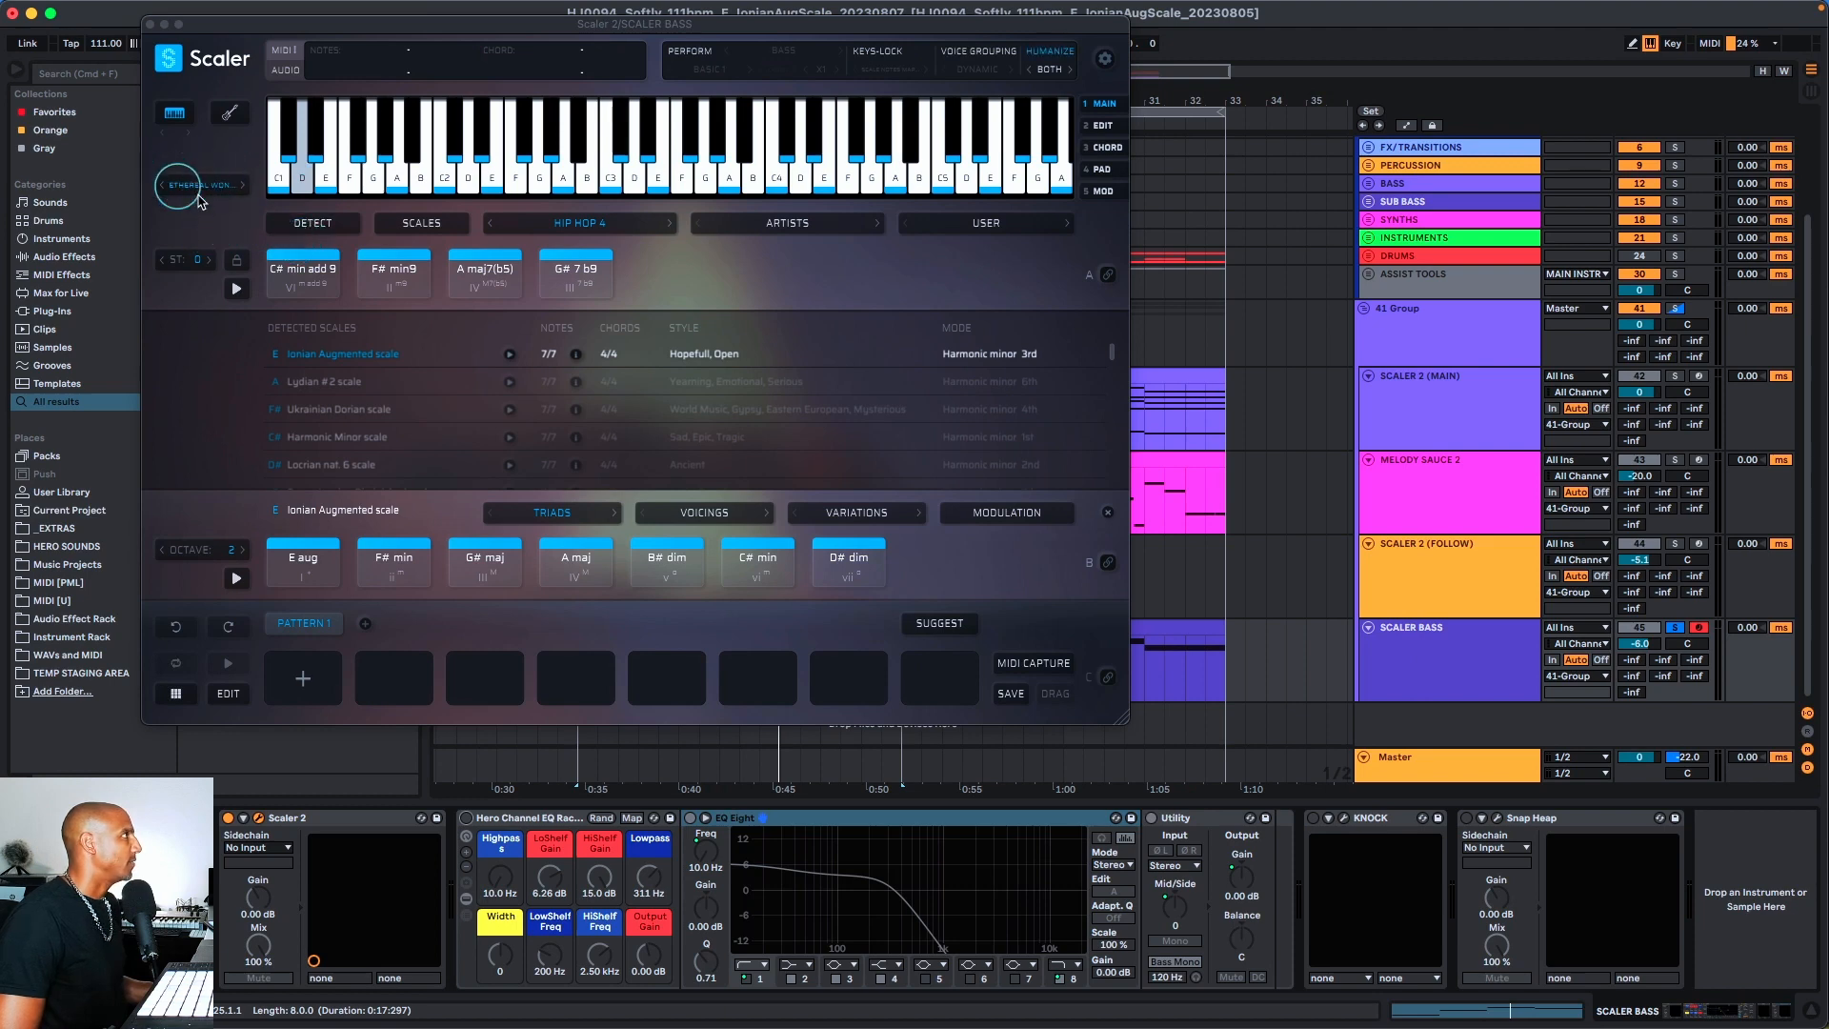
click(197, 191)
click(202, 250)
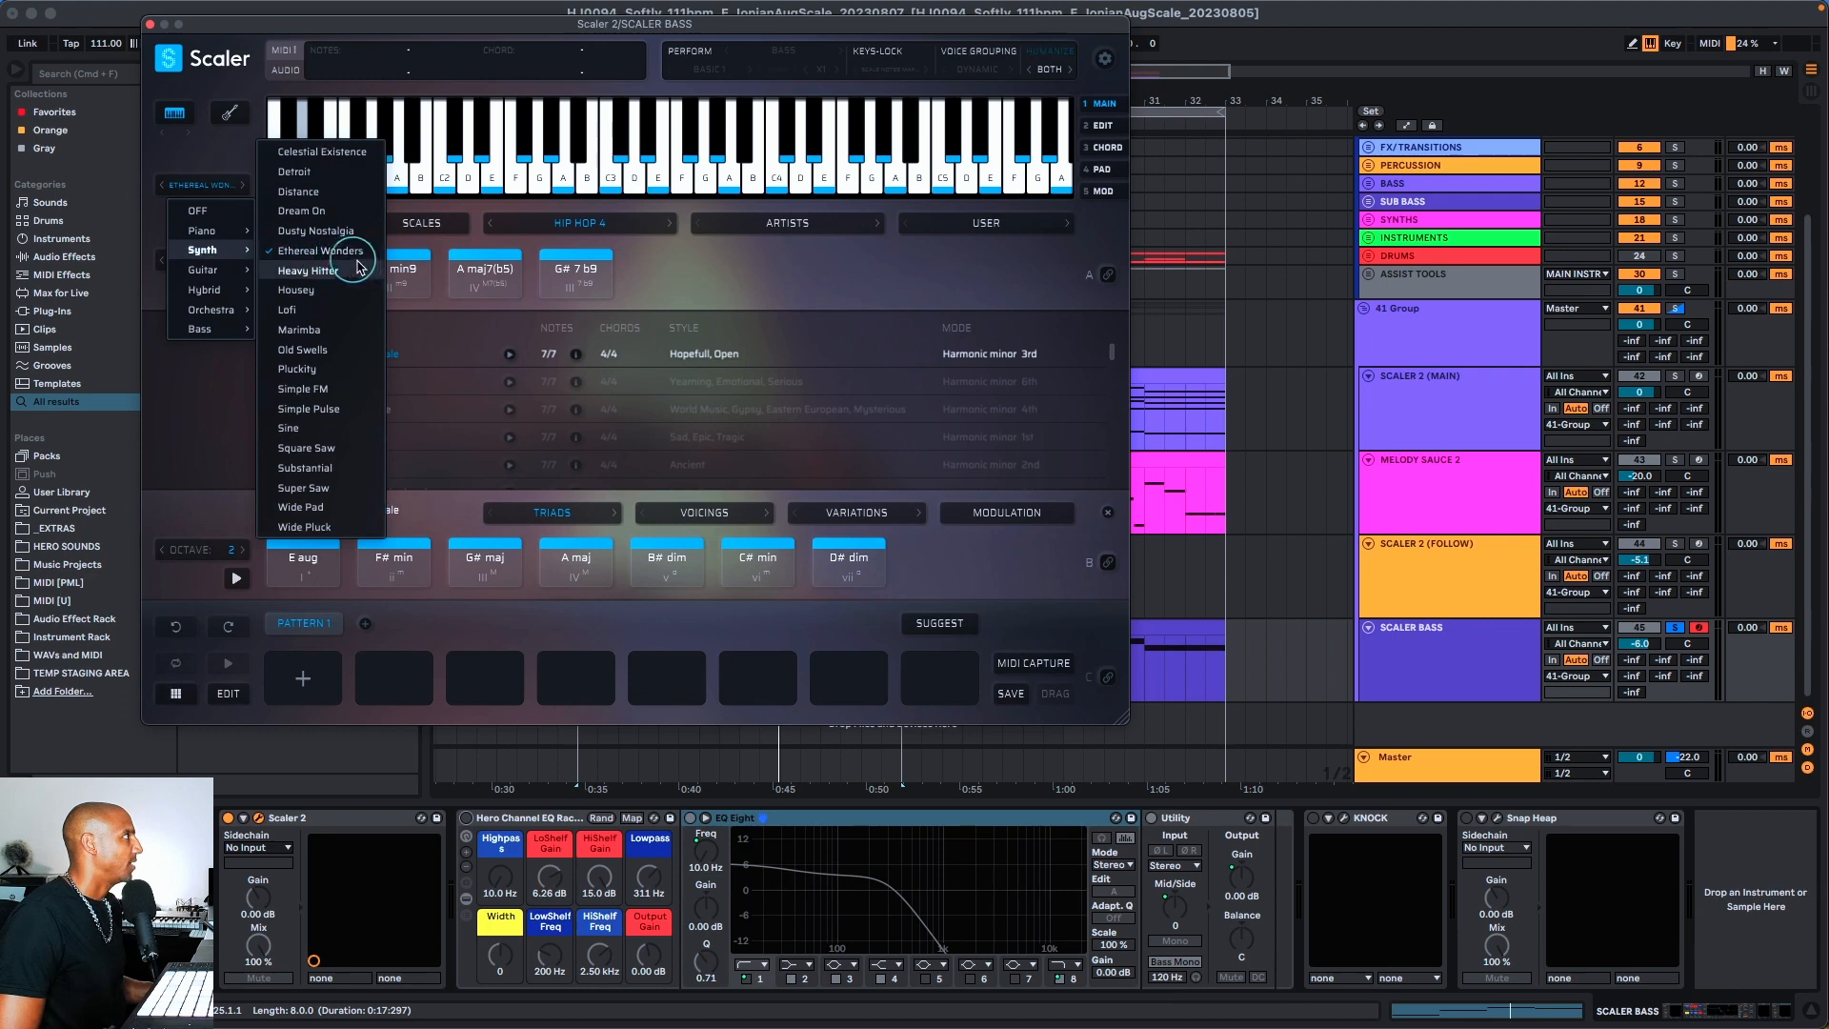
click(773, 276)
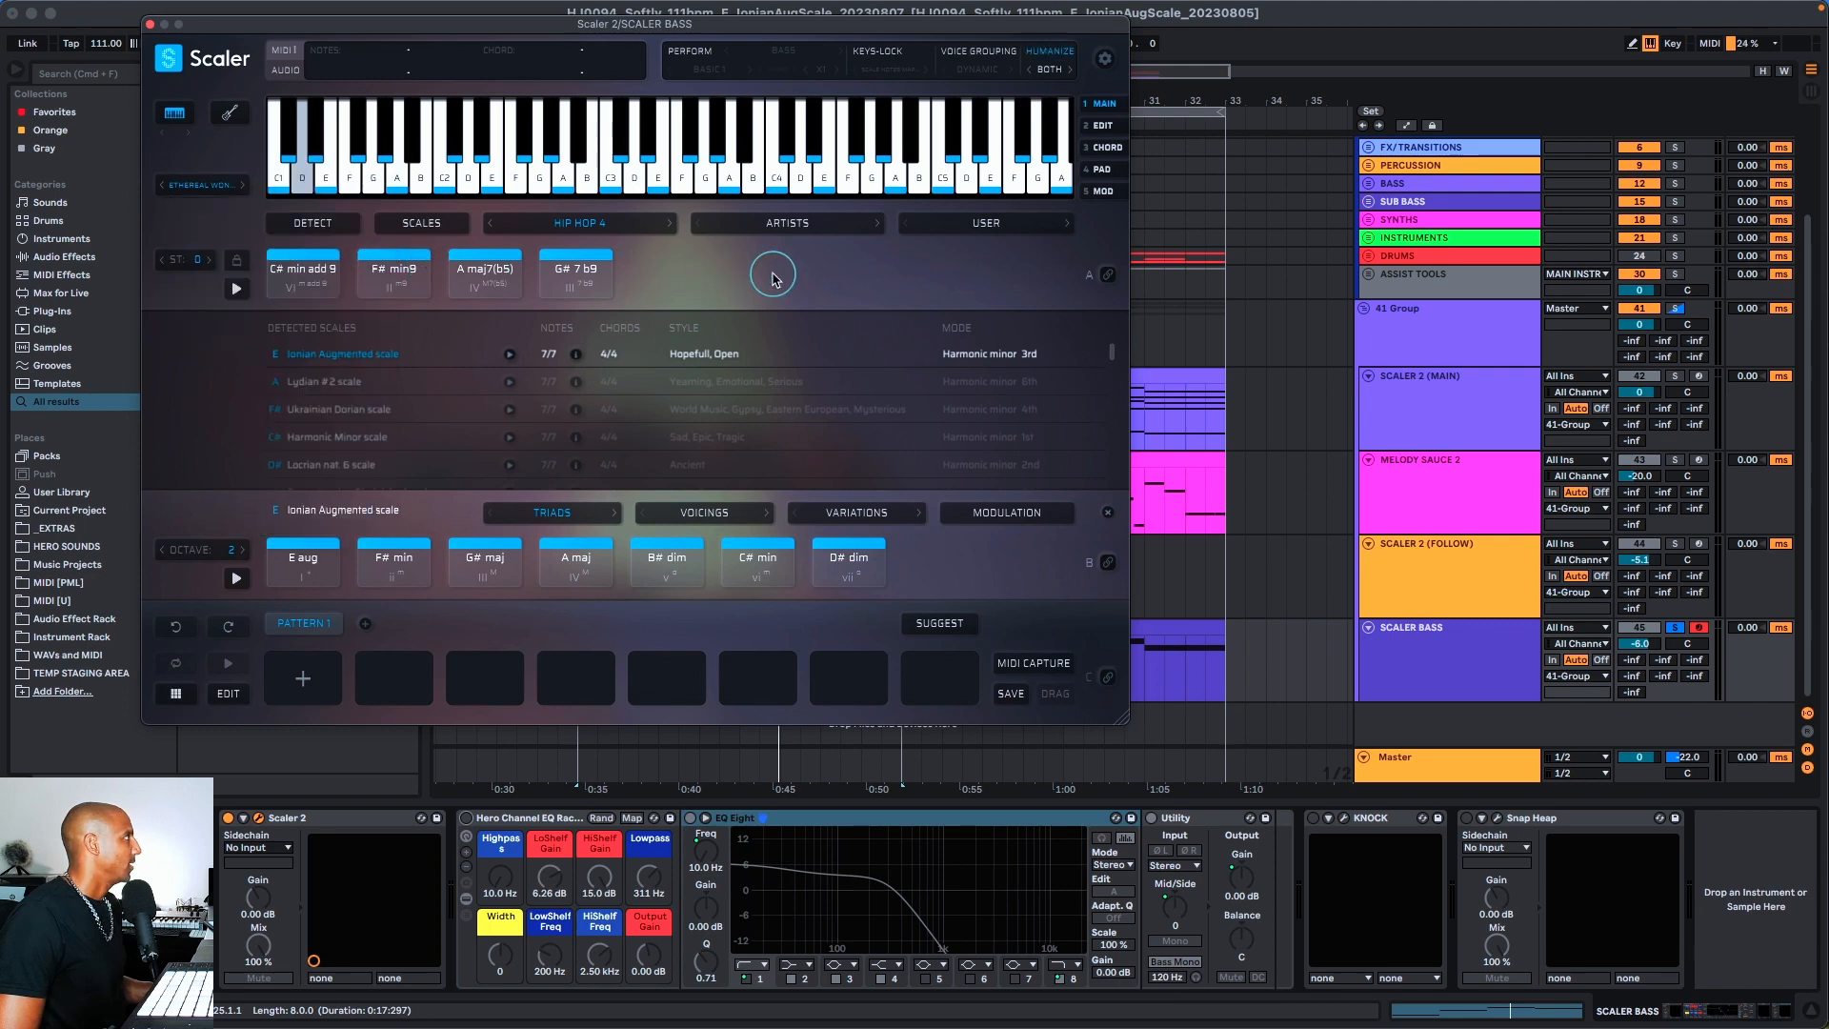
click(160, 19)
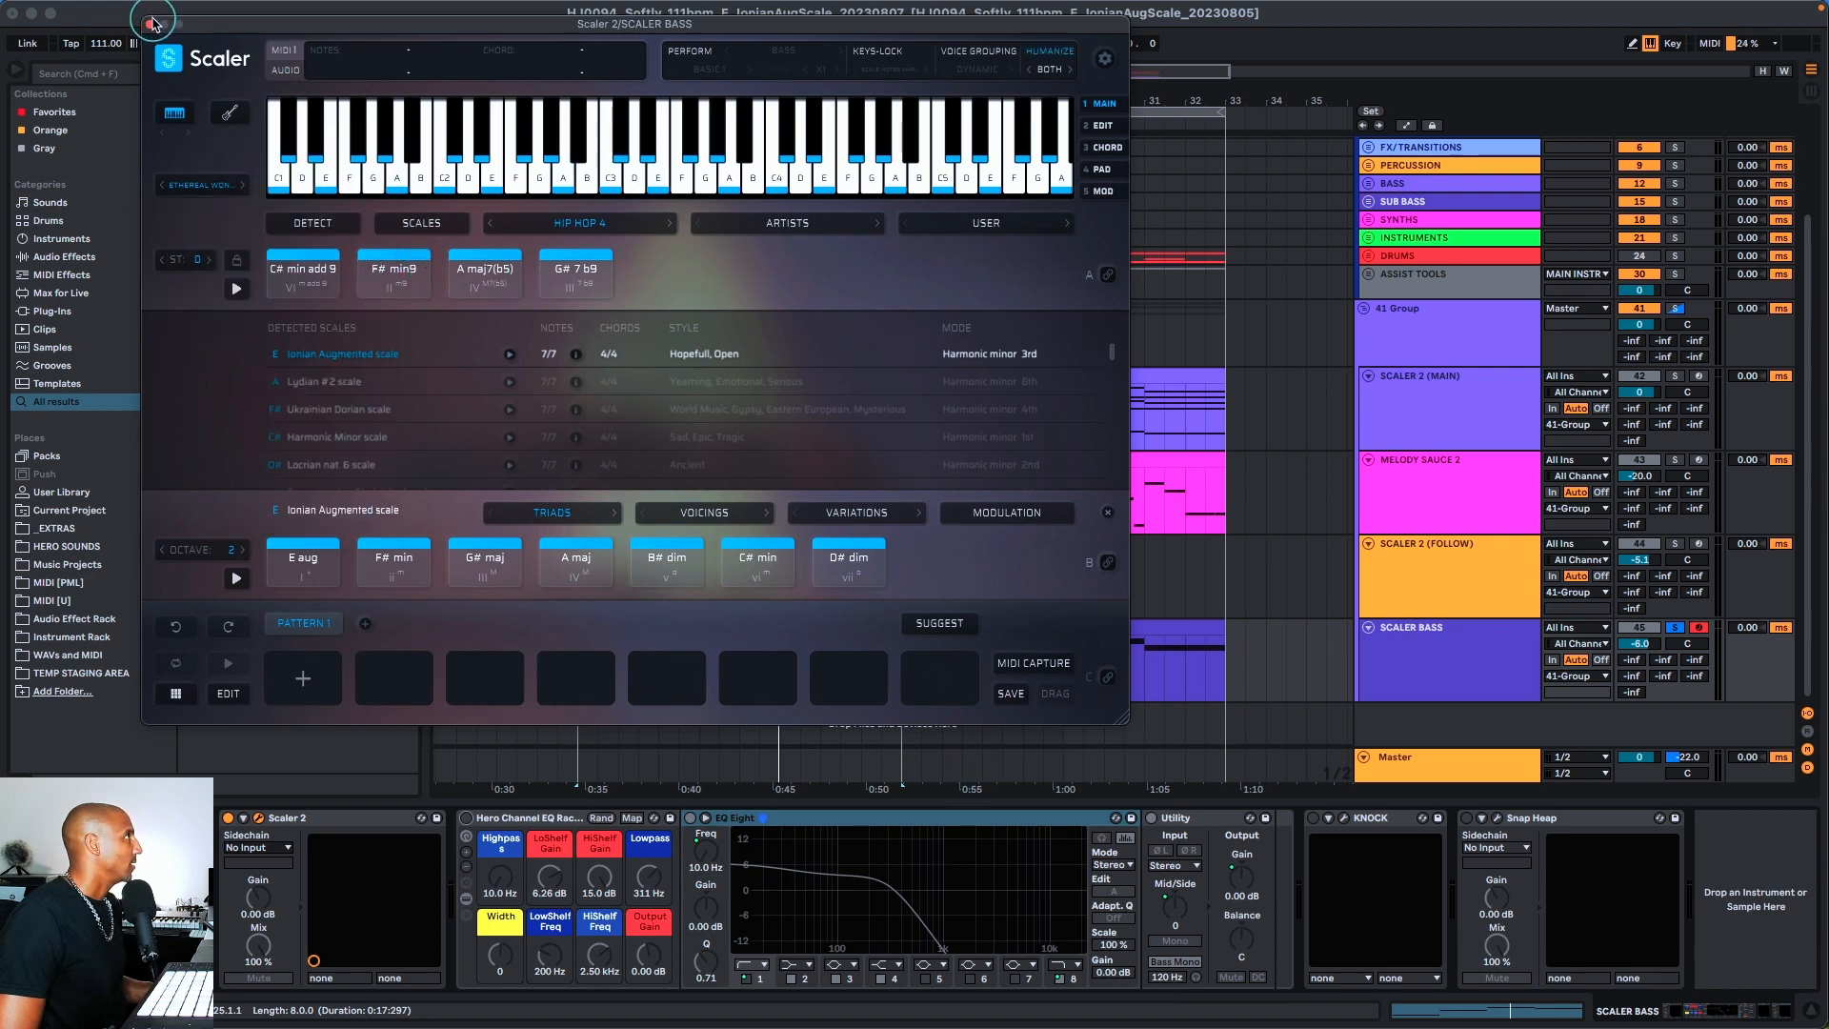
click(150, 25)
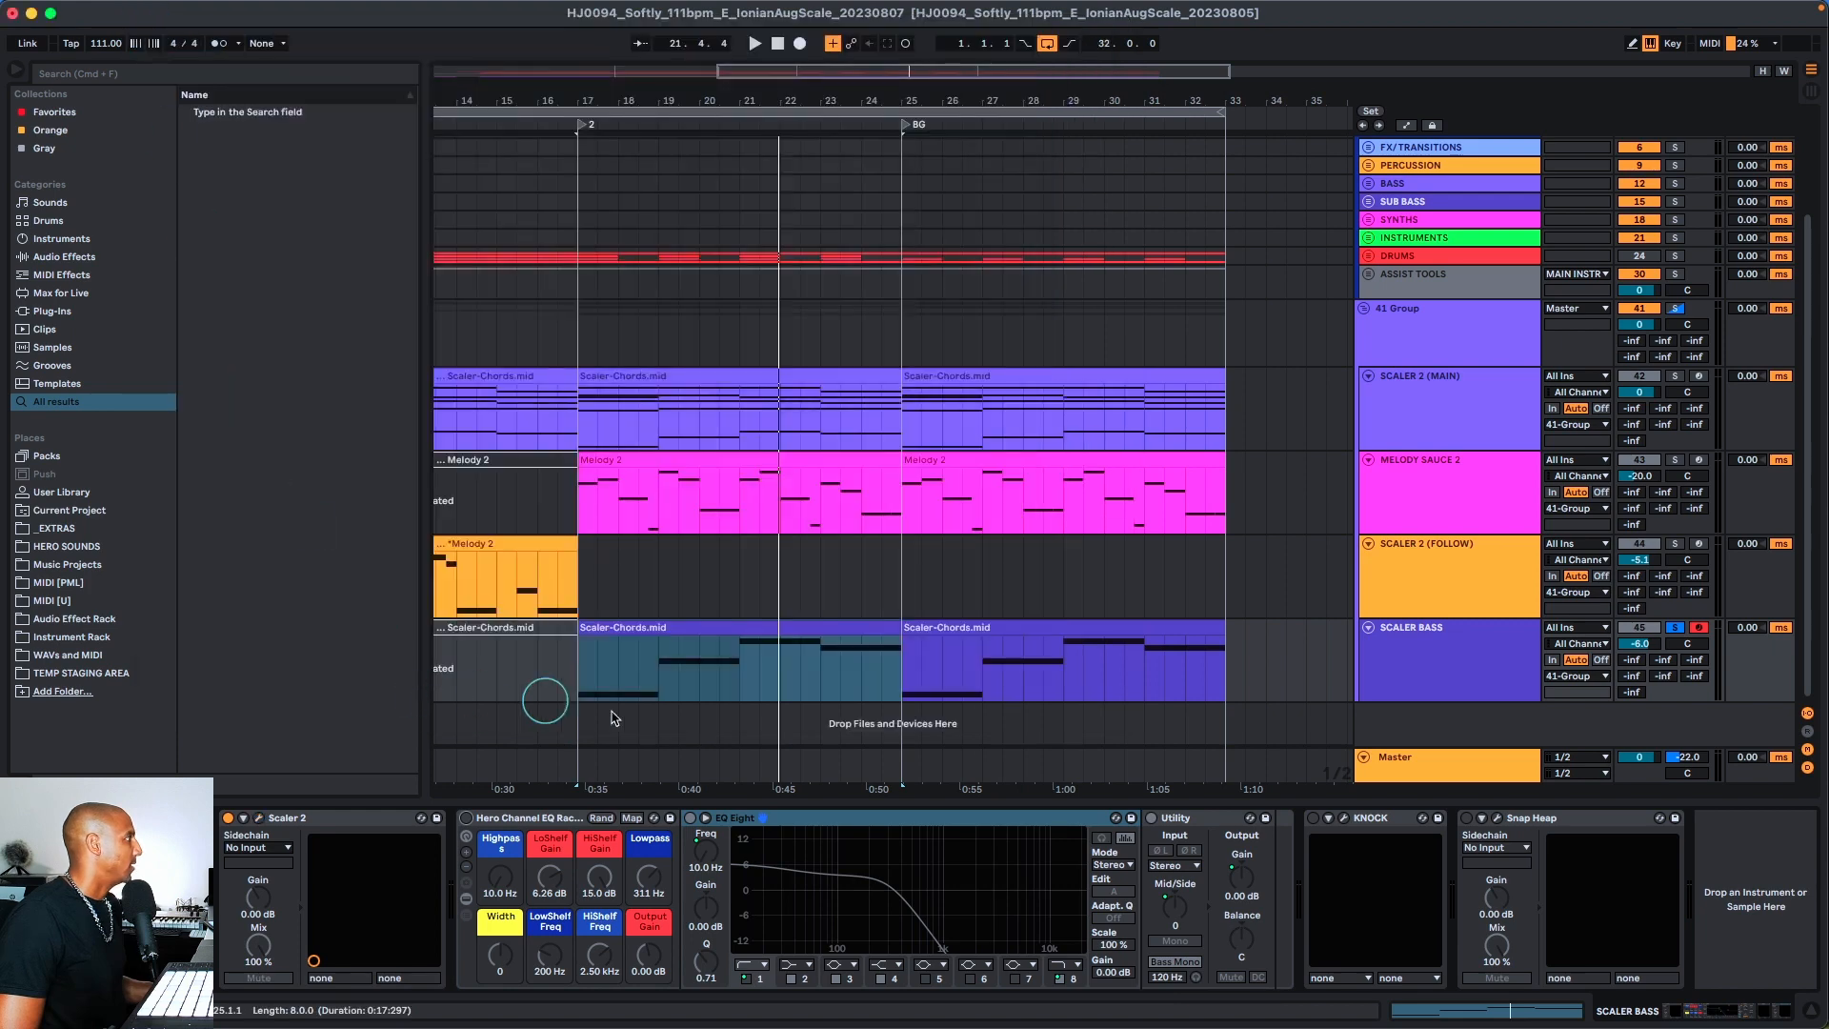
Play the SCALER BASS part, enable its Hero Channel EQ Rack, KNOCK and Snap Heap effects, and show the KNOCK and Snap Heap settings
key(space)
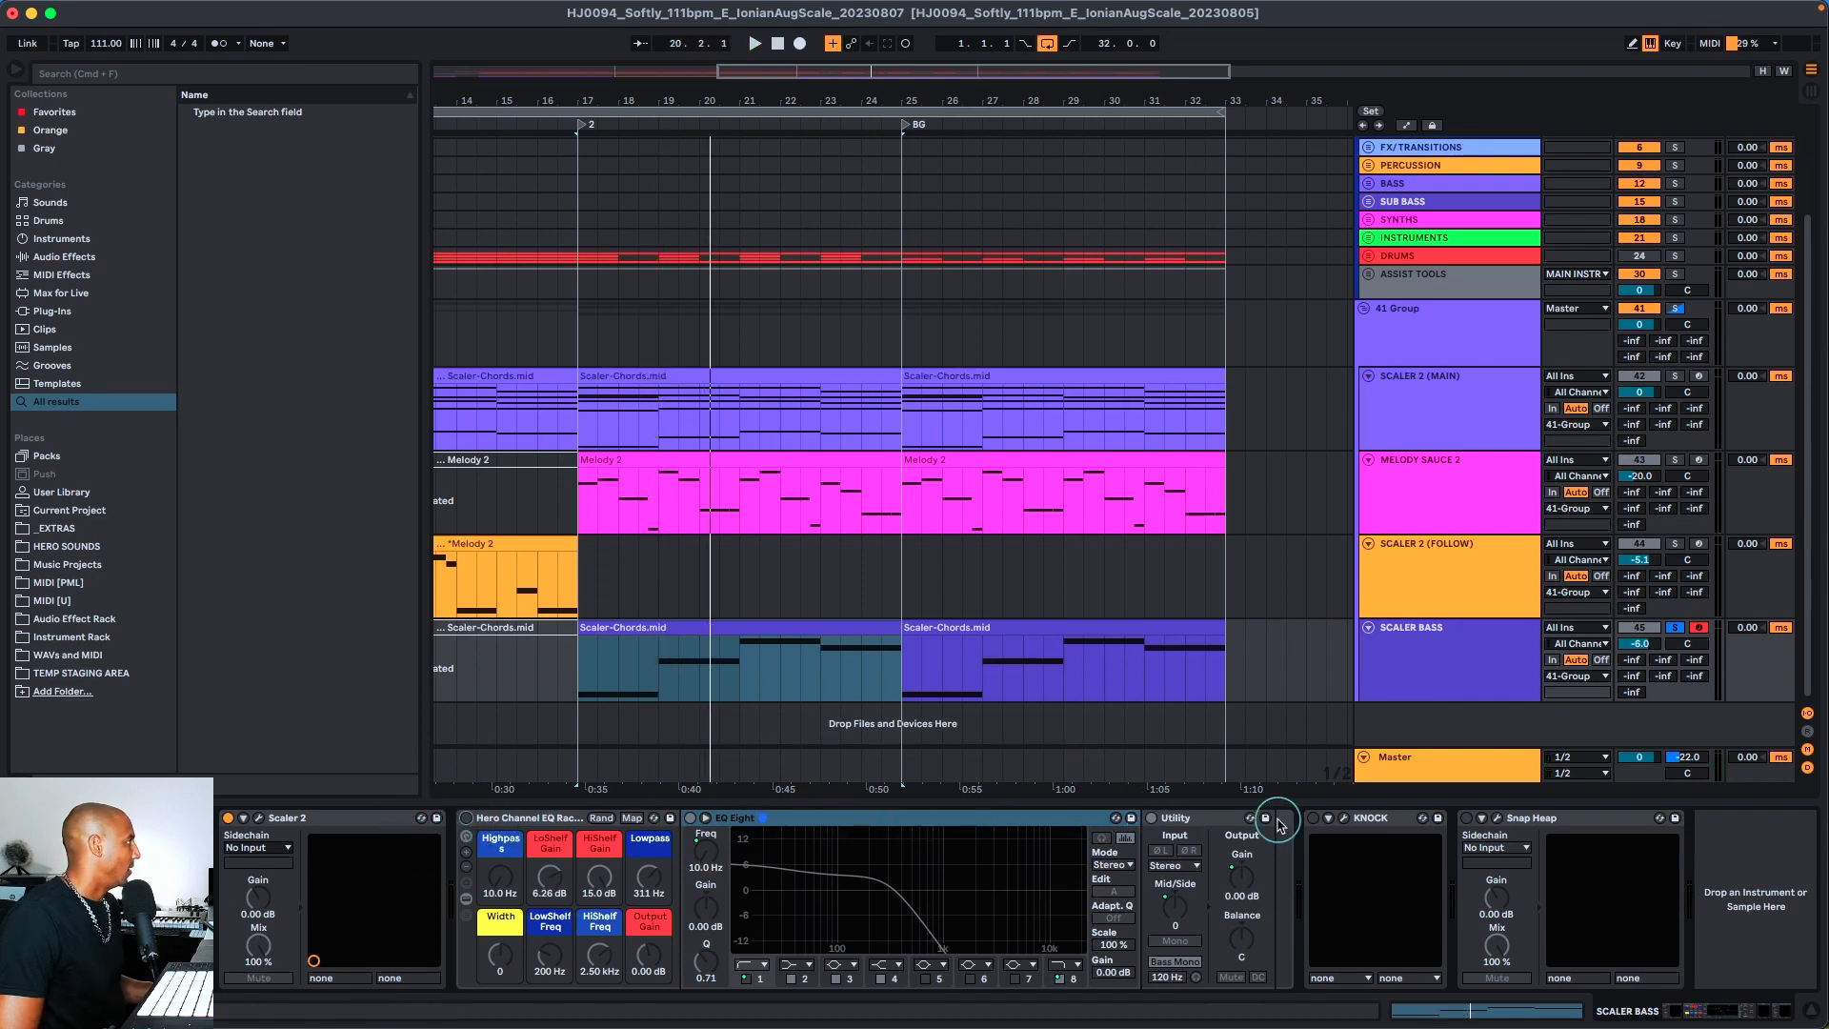
click(466, 819)
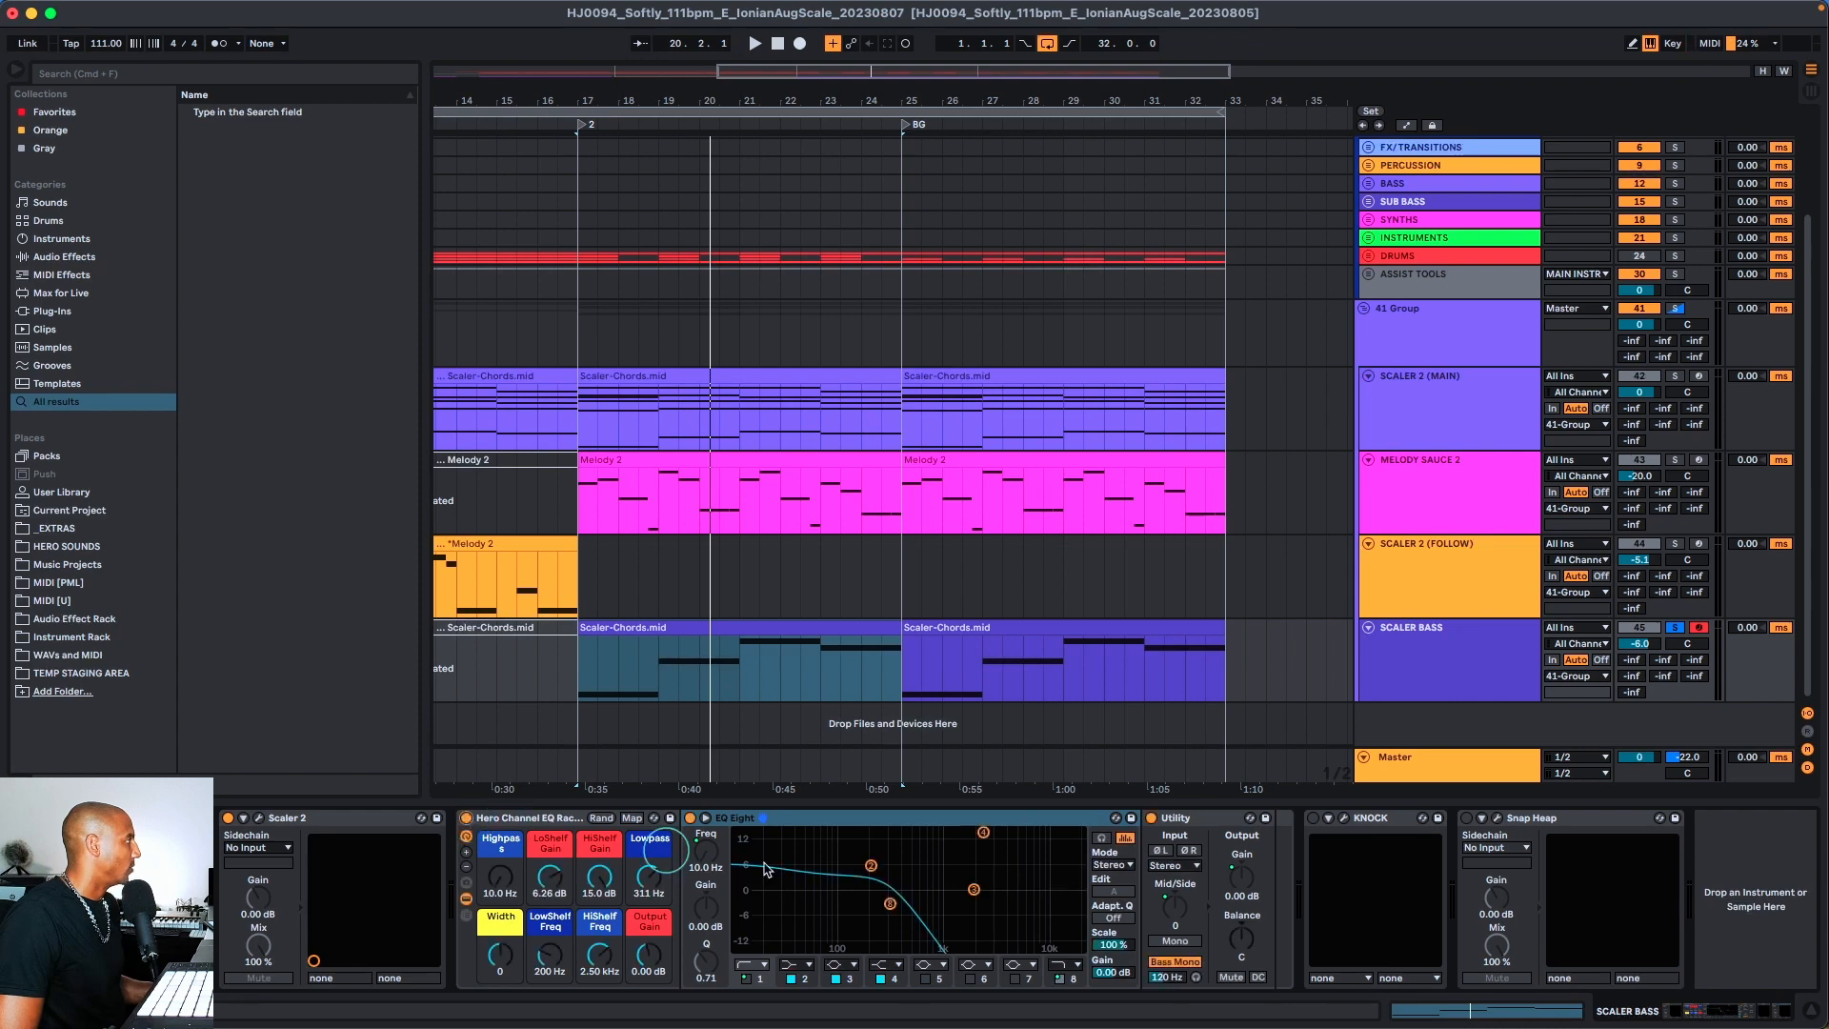
click(1313, 817)
click(1343, 818)
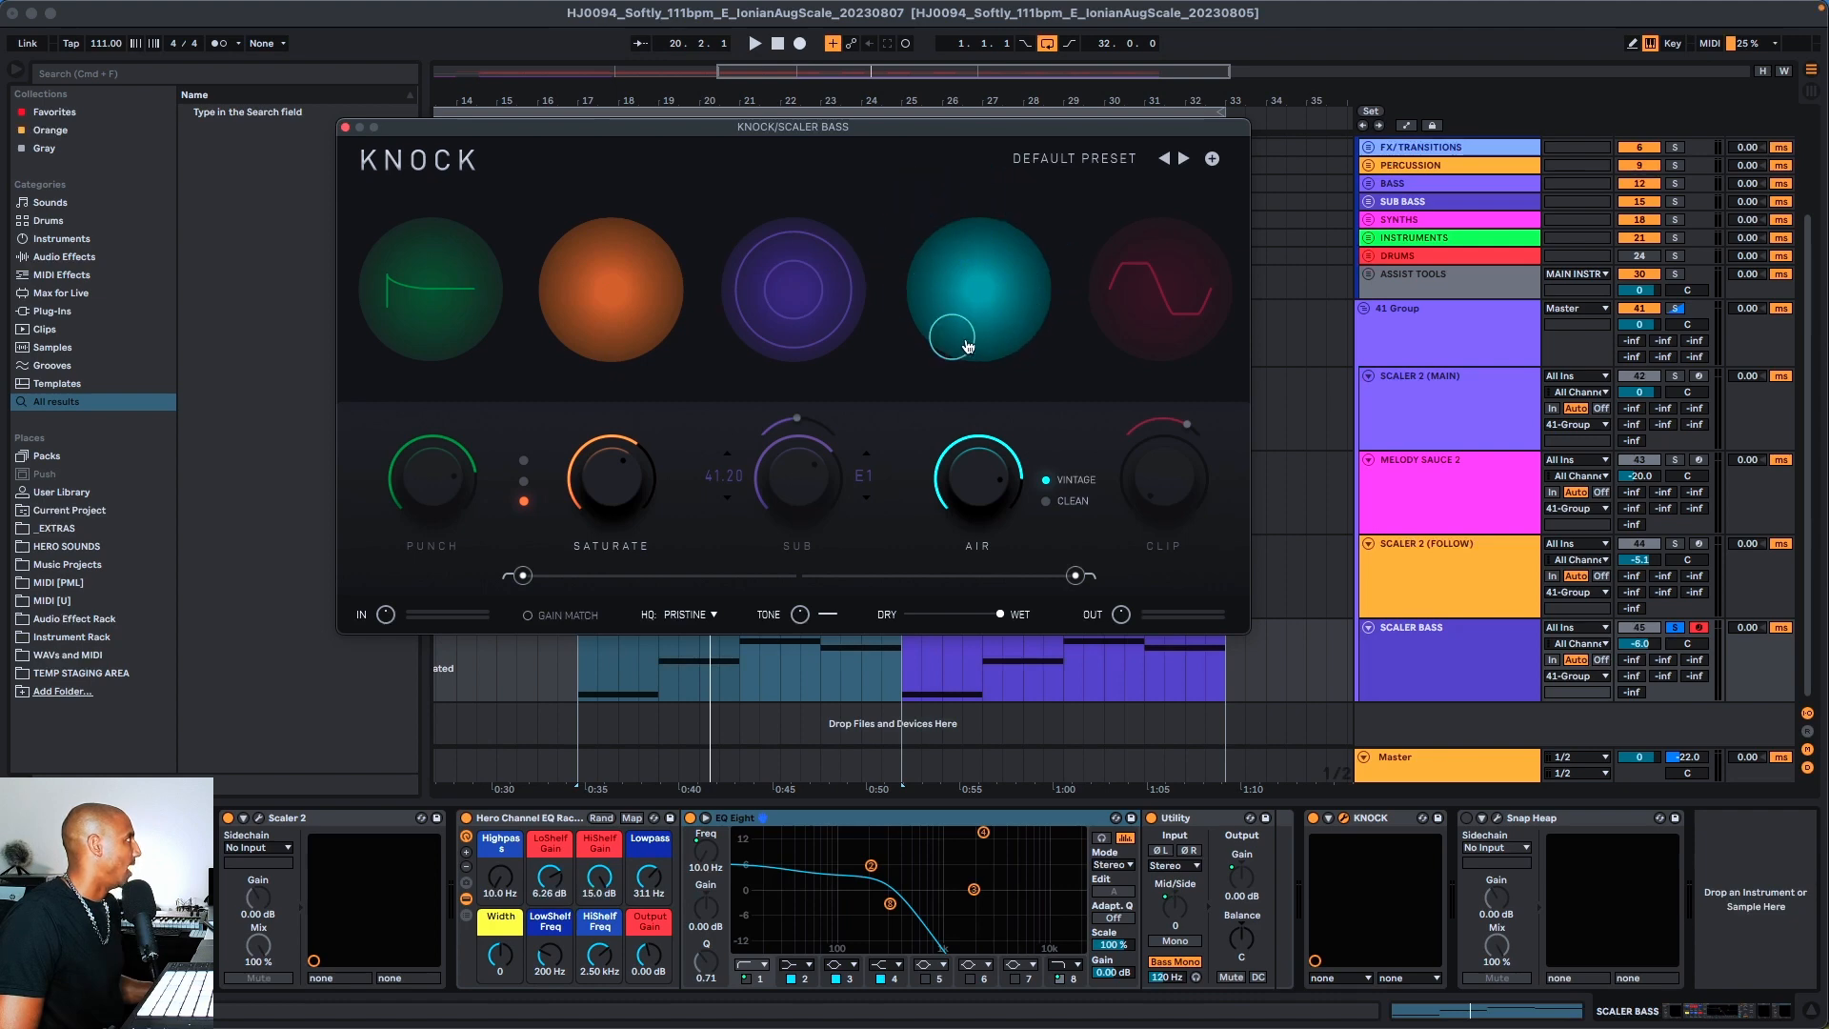
click(1474, 821)
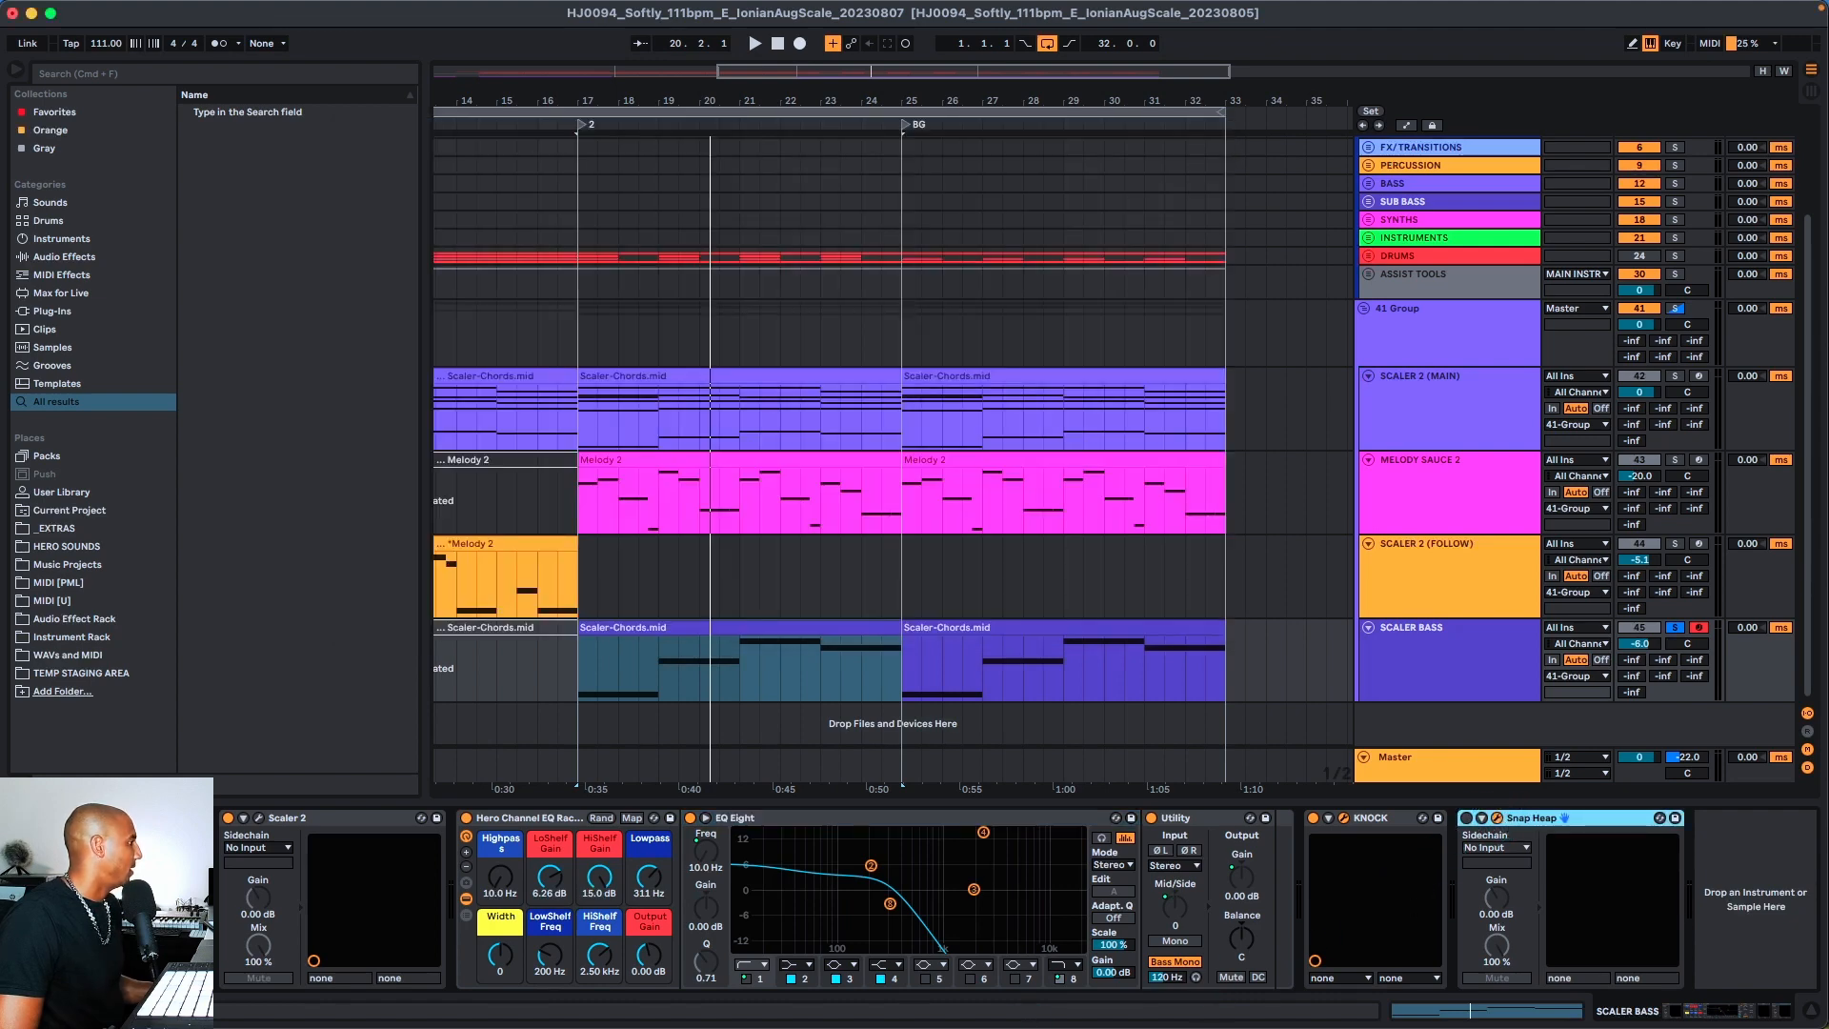
drag(917, 387, 1295, 62)
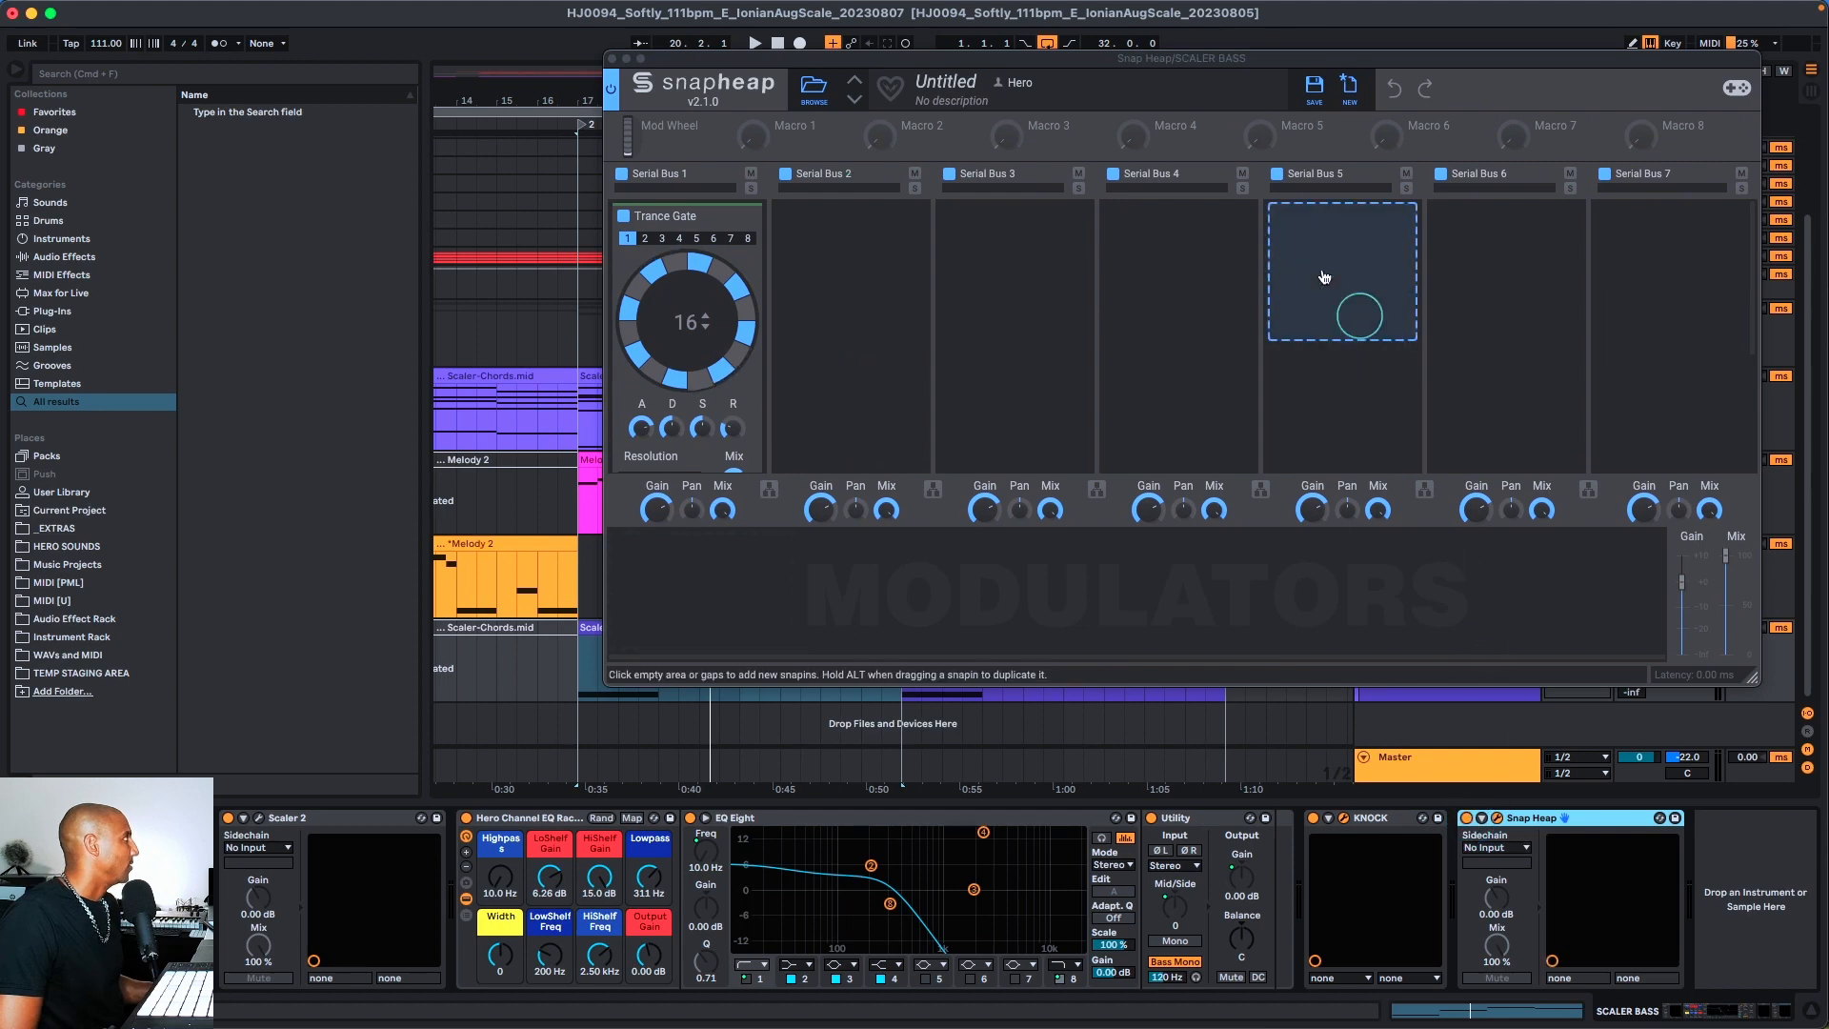
Move the Snap Heap window out of view and review the Butch Vig Drums instrument in Komplete Kontrol on the 26-1-KICK track
drag(1223, 63, 562, 1028)
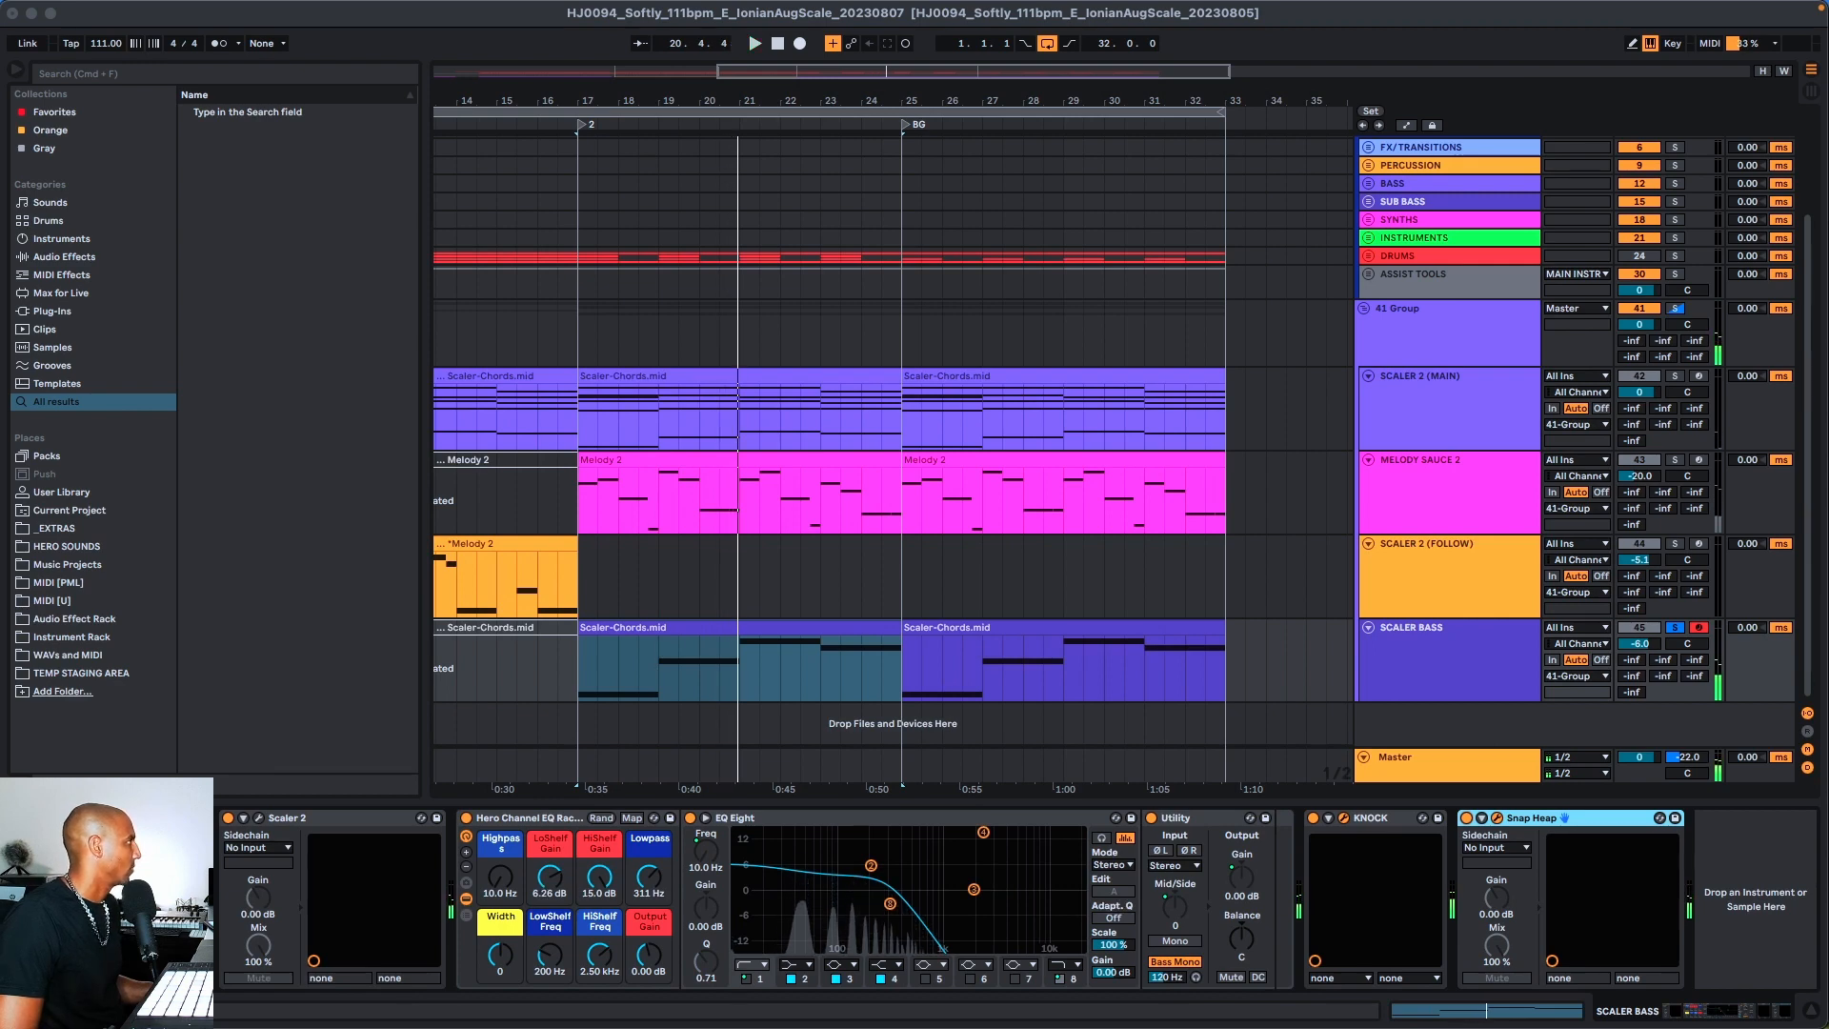
click(1454, 295)
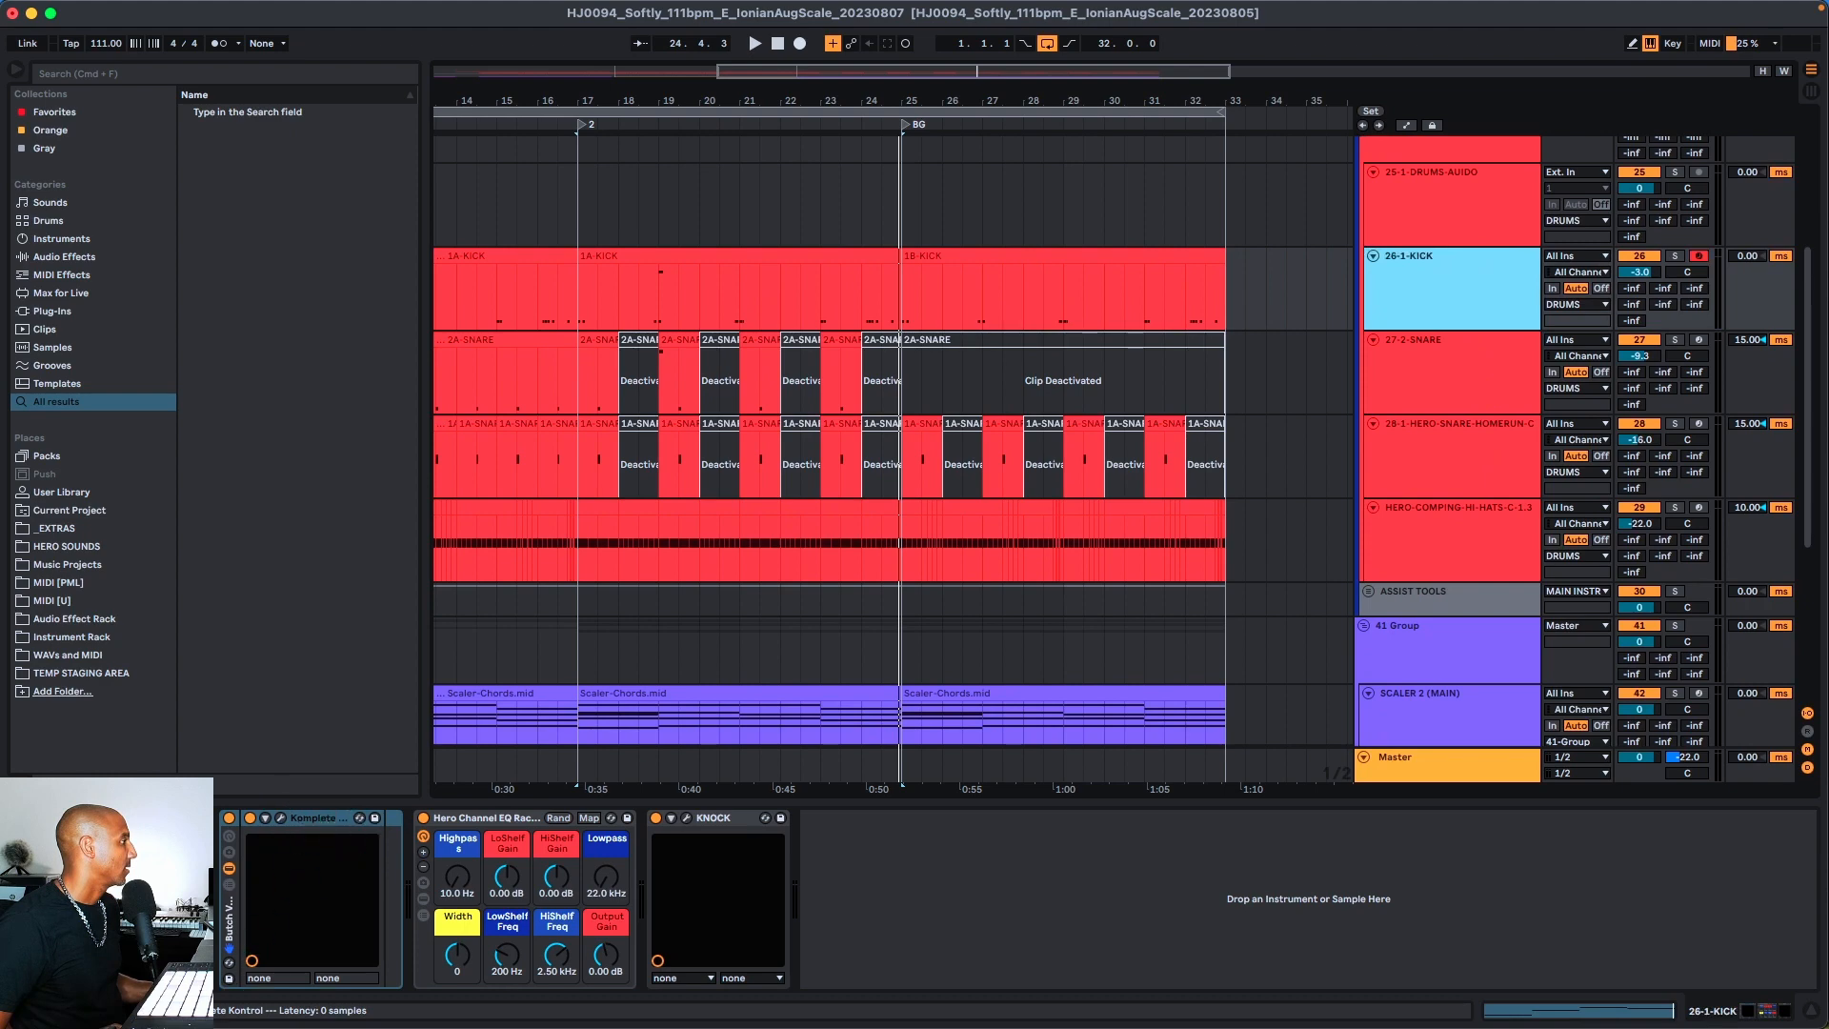
click(255, 917)
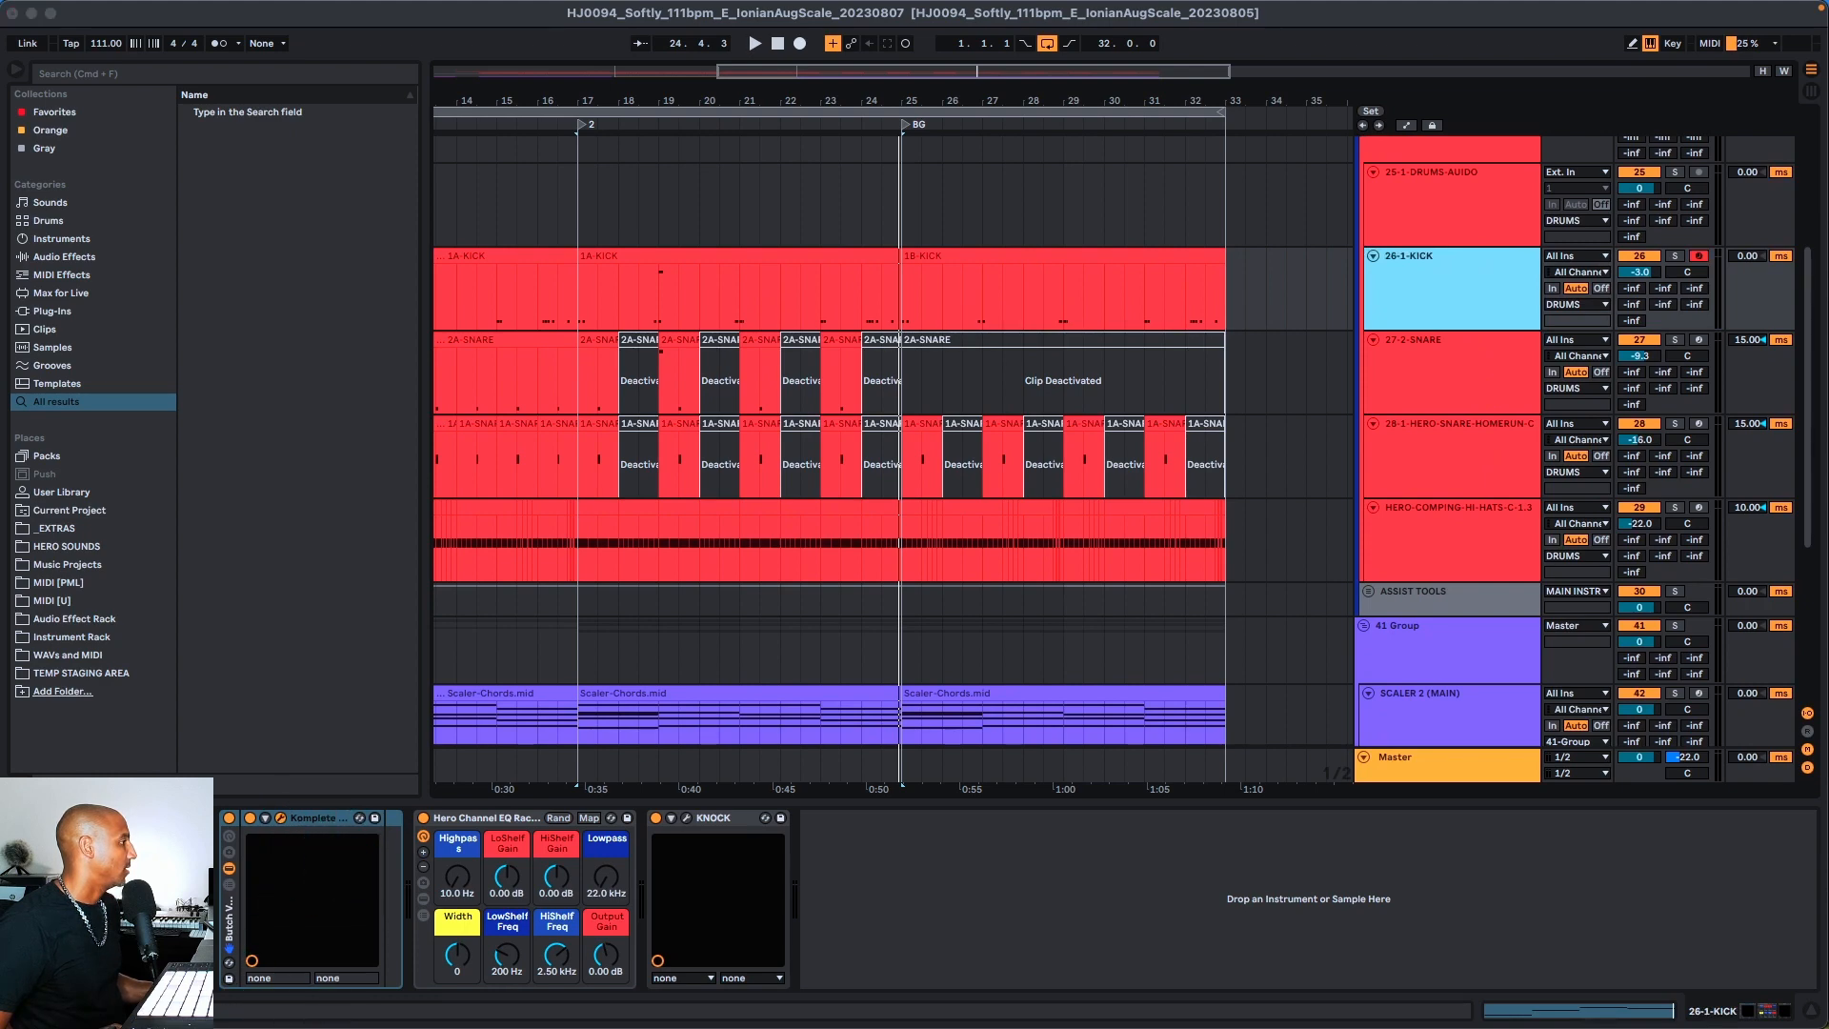
drag(695, 1025, 1175, 8)
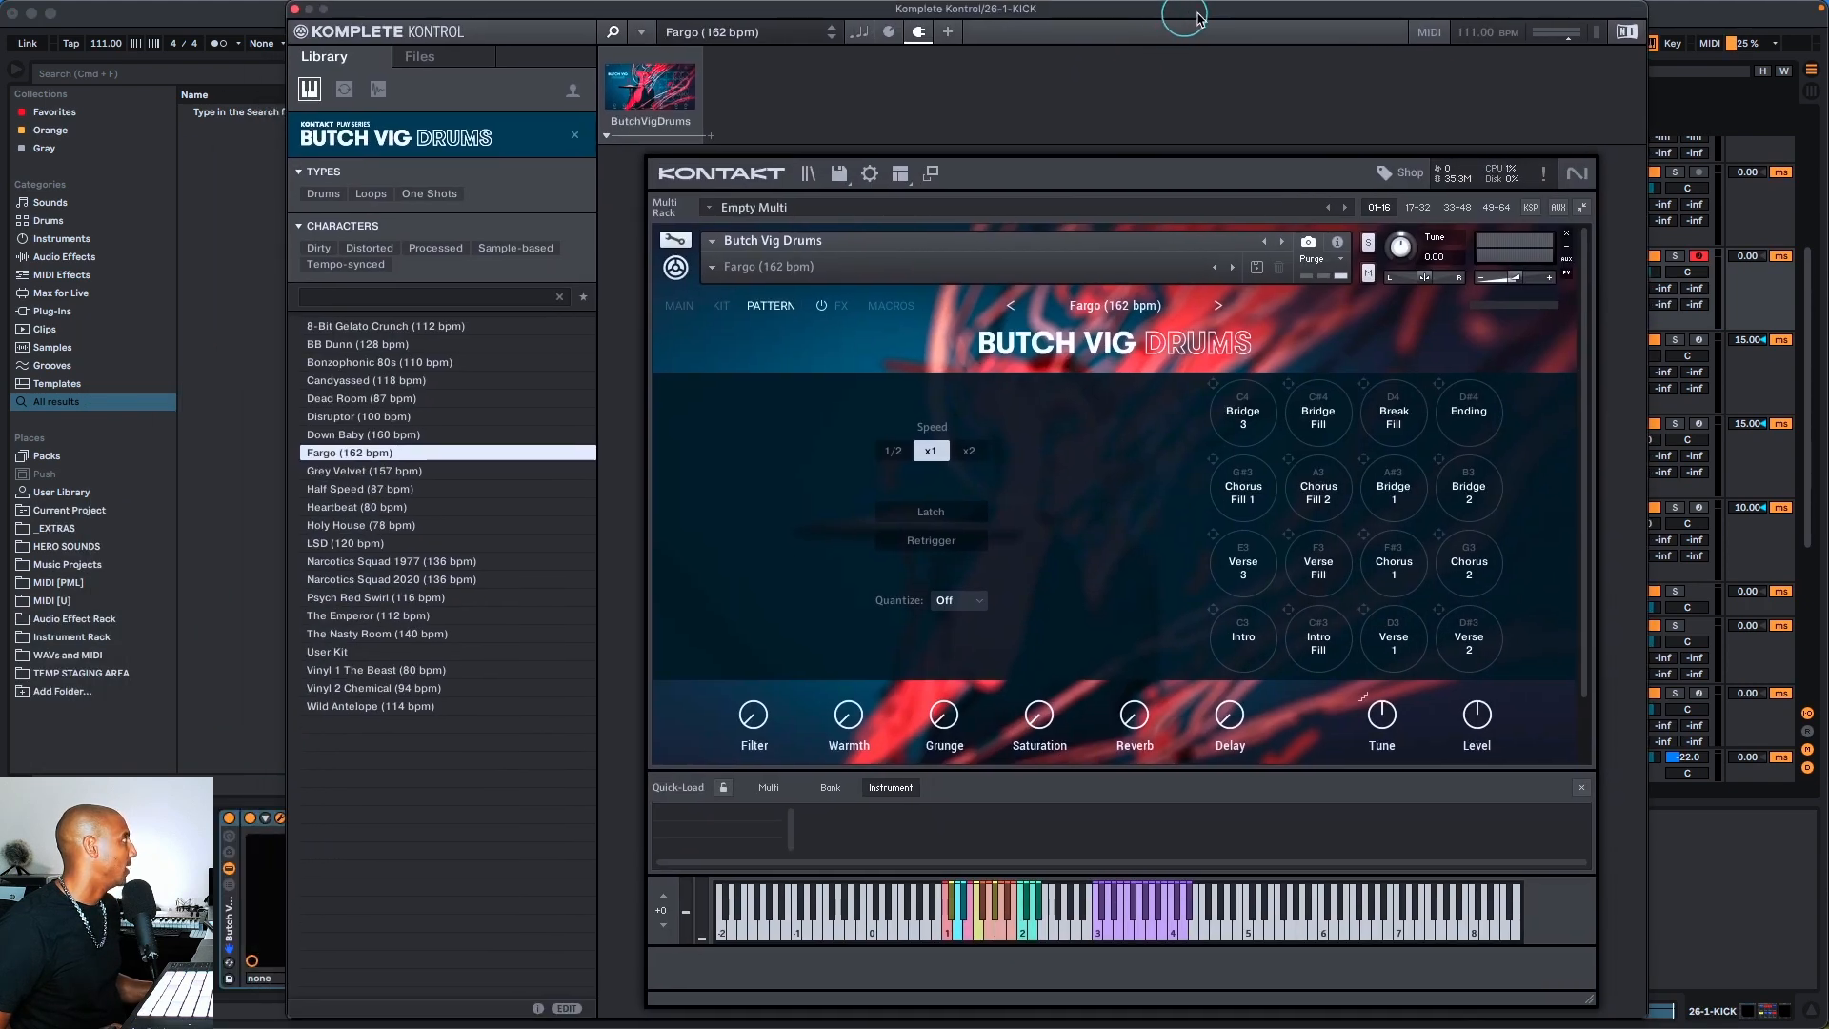
drag(1319, 14, 0, 13)
Review the devices on the 27-2-SNARE and 28-1-HERO-SNARE-HOMERUN tracks, and play the full beat from the start
click(1318, 204)
click(1443, 388)
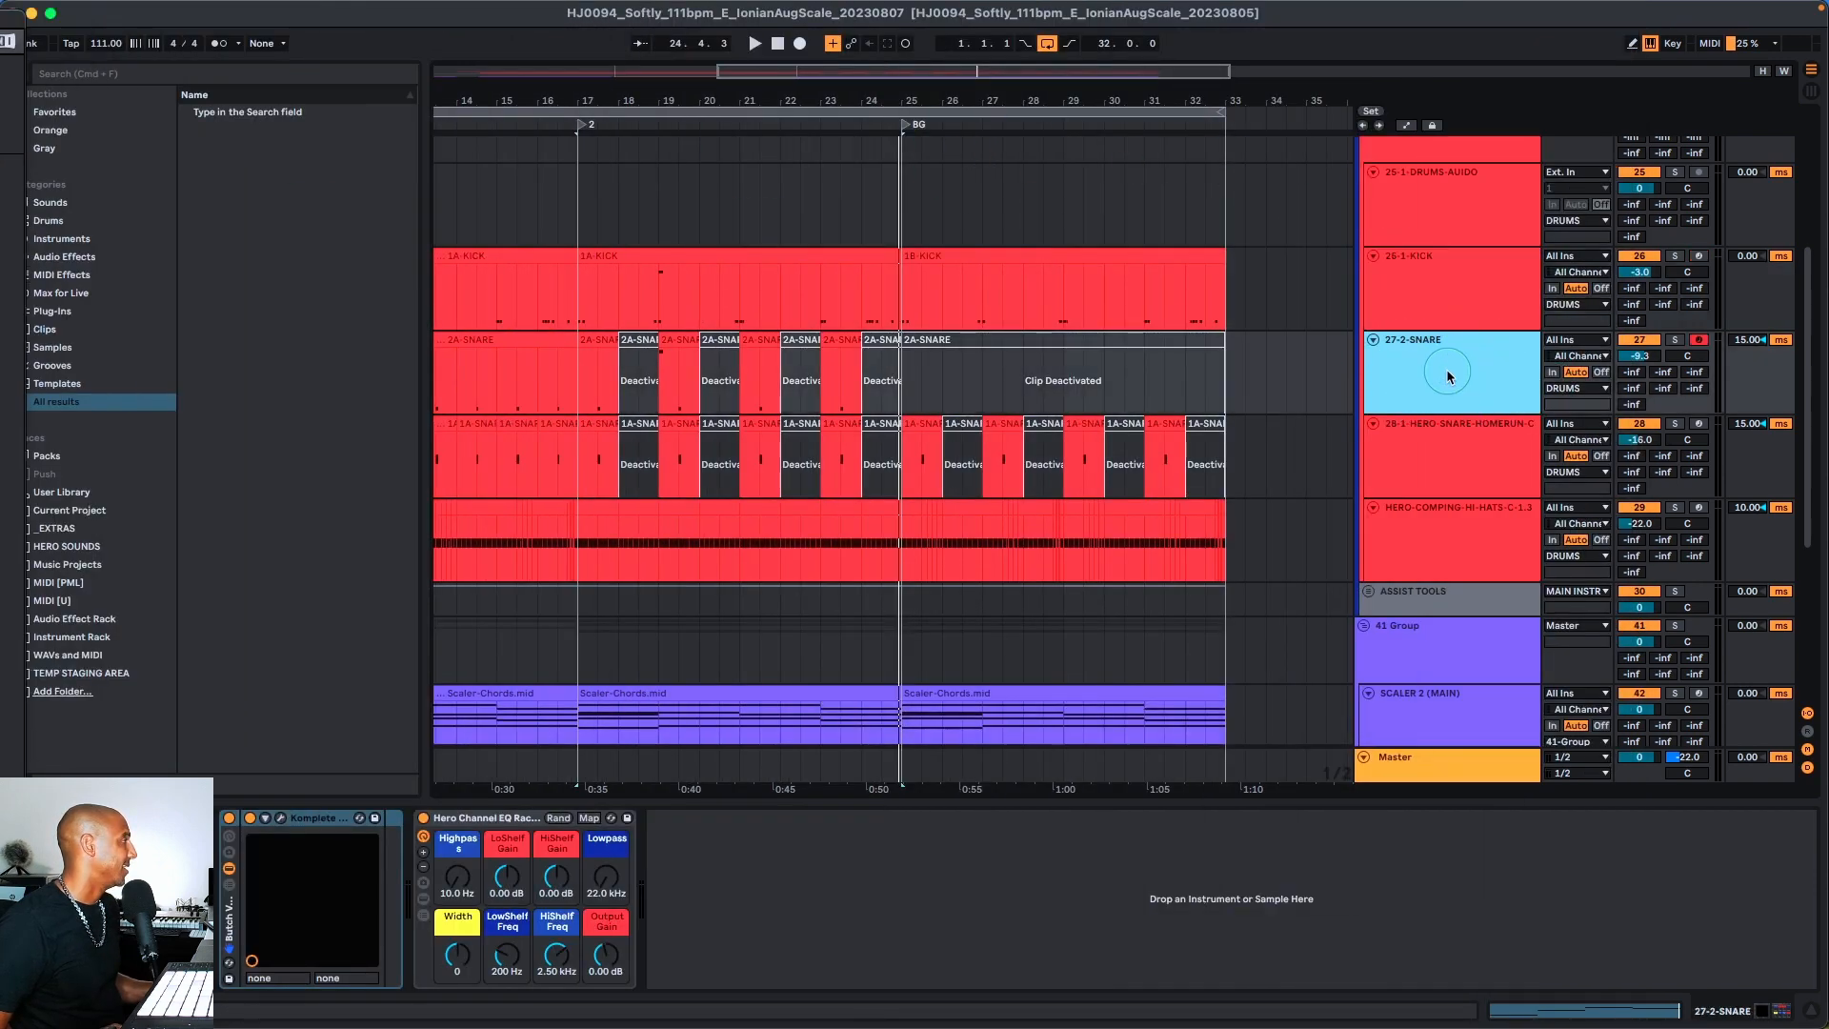
click(1442, 479)
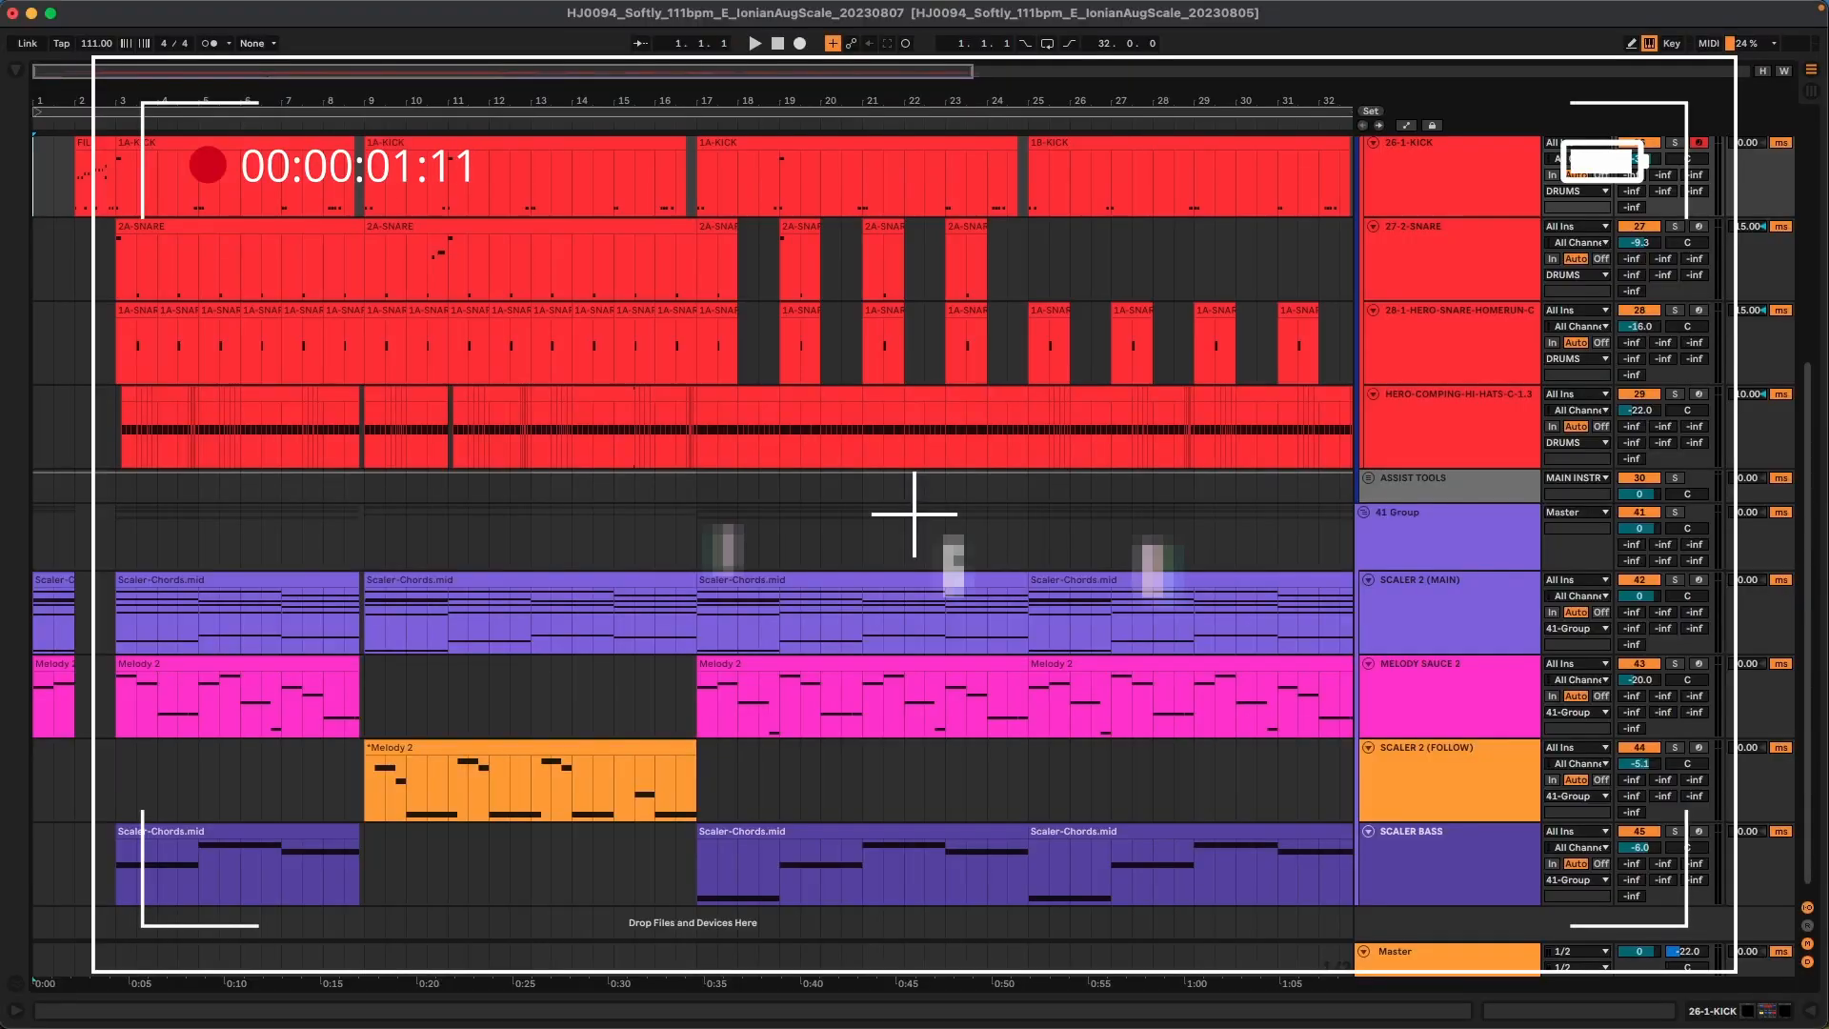
key(space)
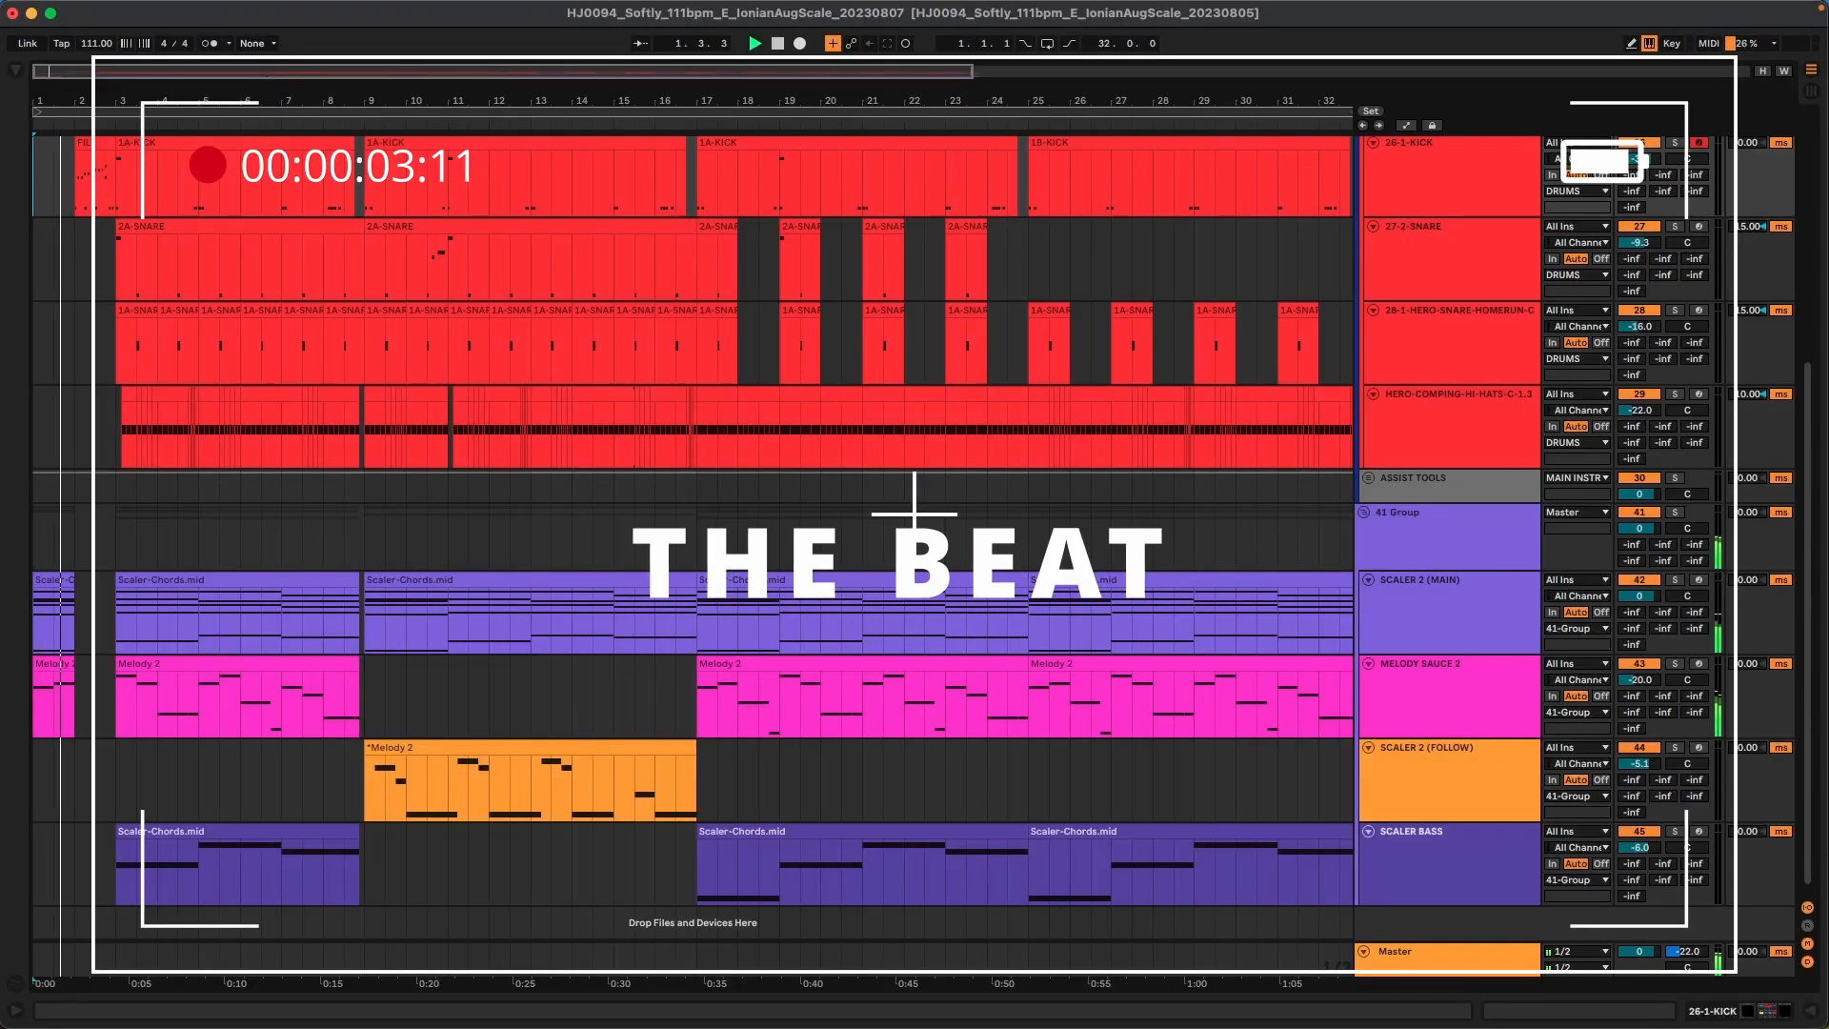